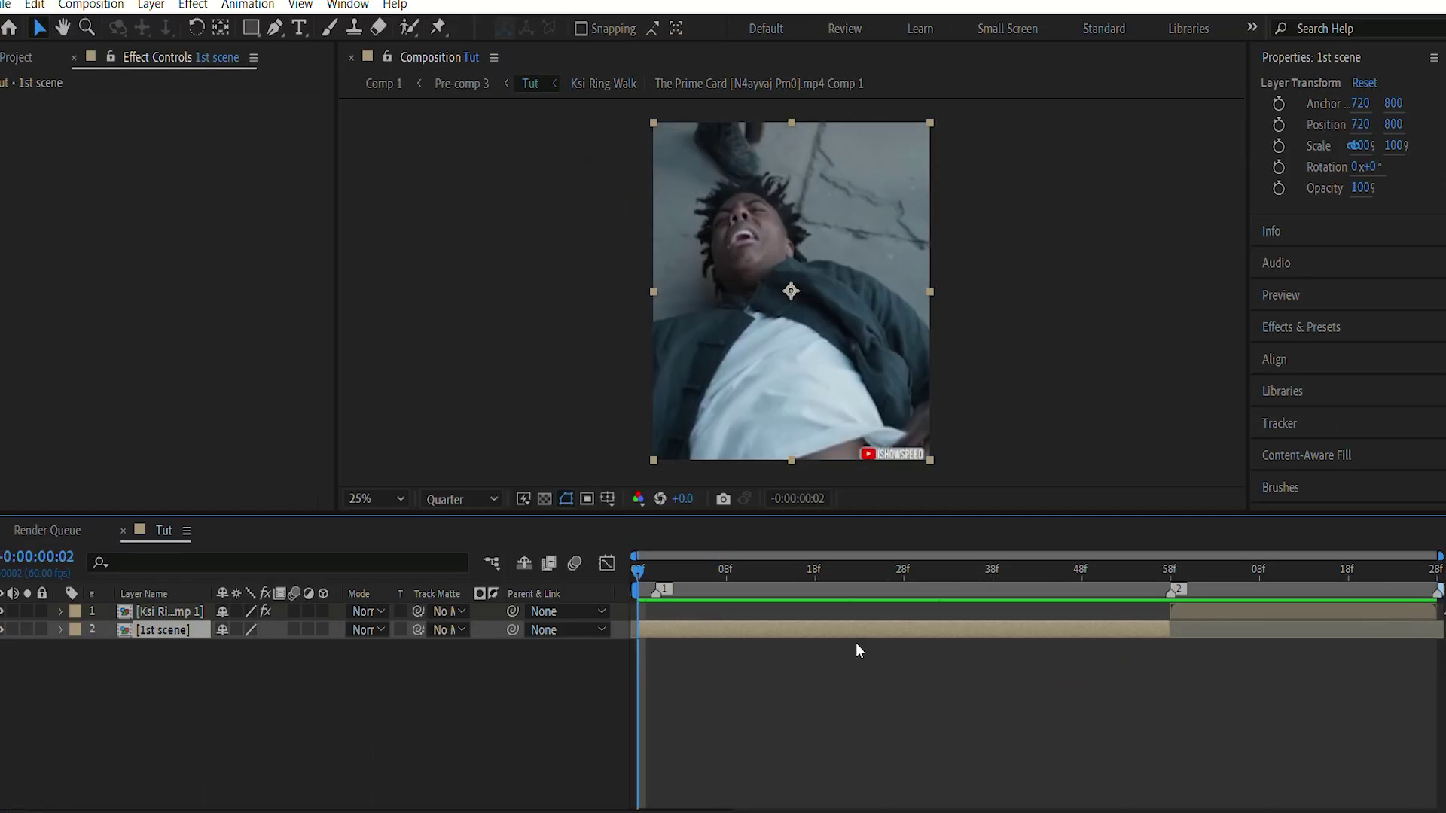
# Preview the Tut composition and duplicate the Ksi Ring Walk layer with the current time at the second marker, 0:00:00:58.
pyautogui.press('space')
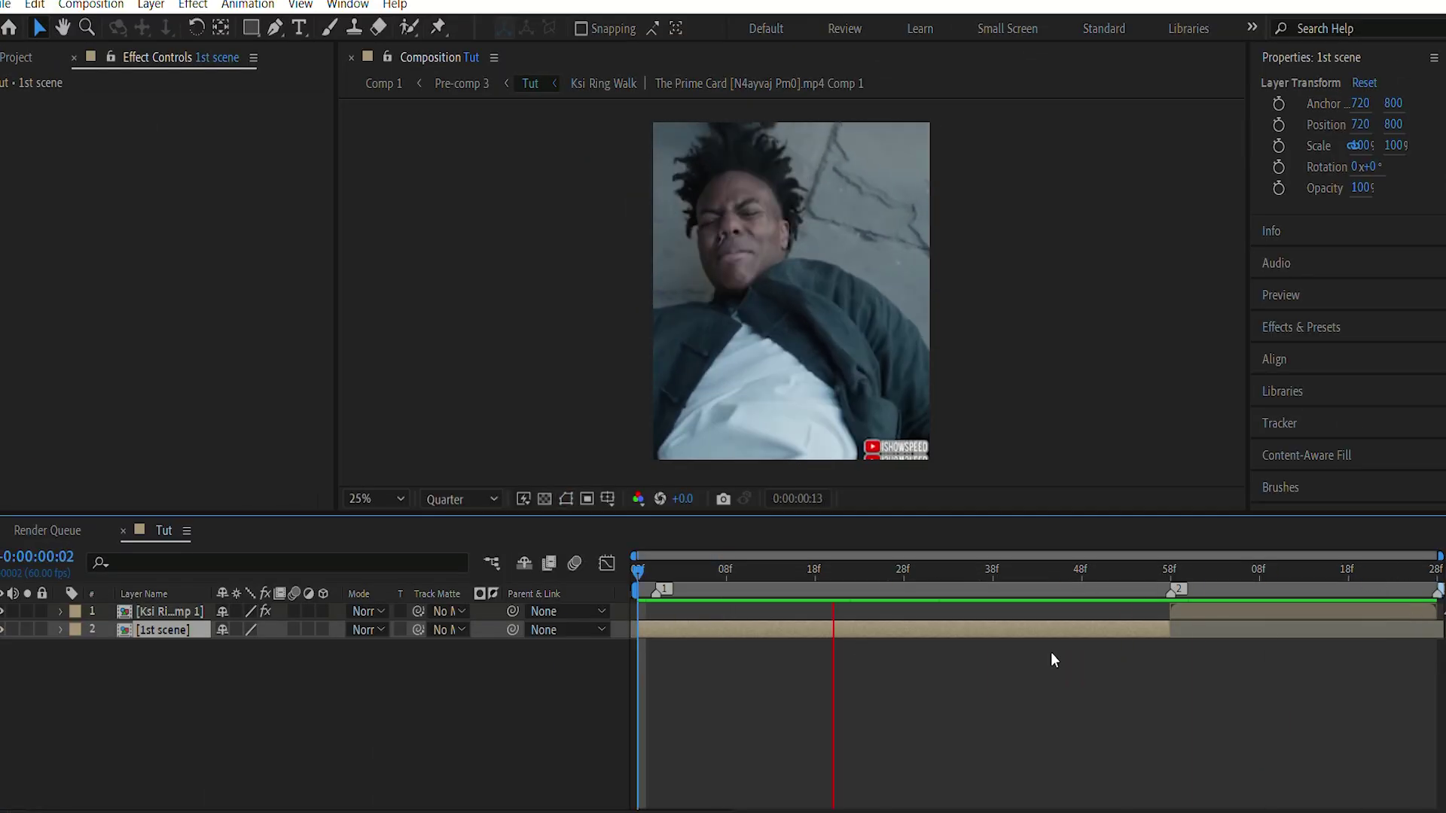
pyautogui.press('space')
pyautogui.moveTo(1308, 574); pyautogui.dragTo(1170, 584)
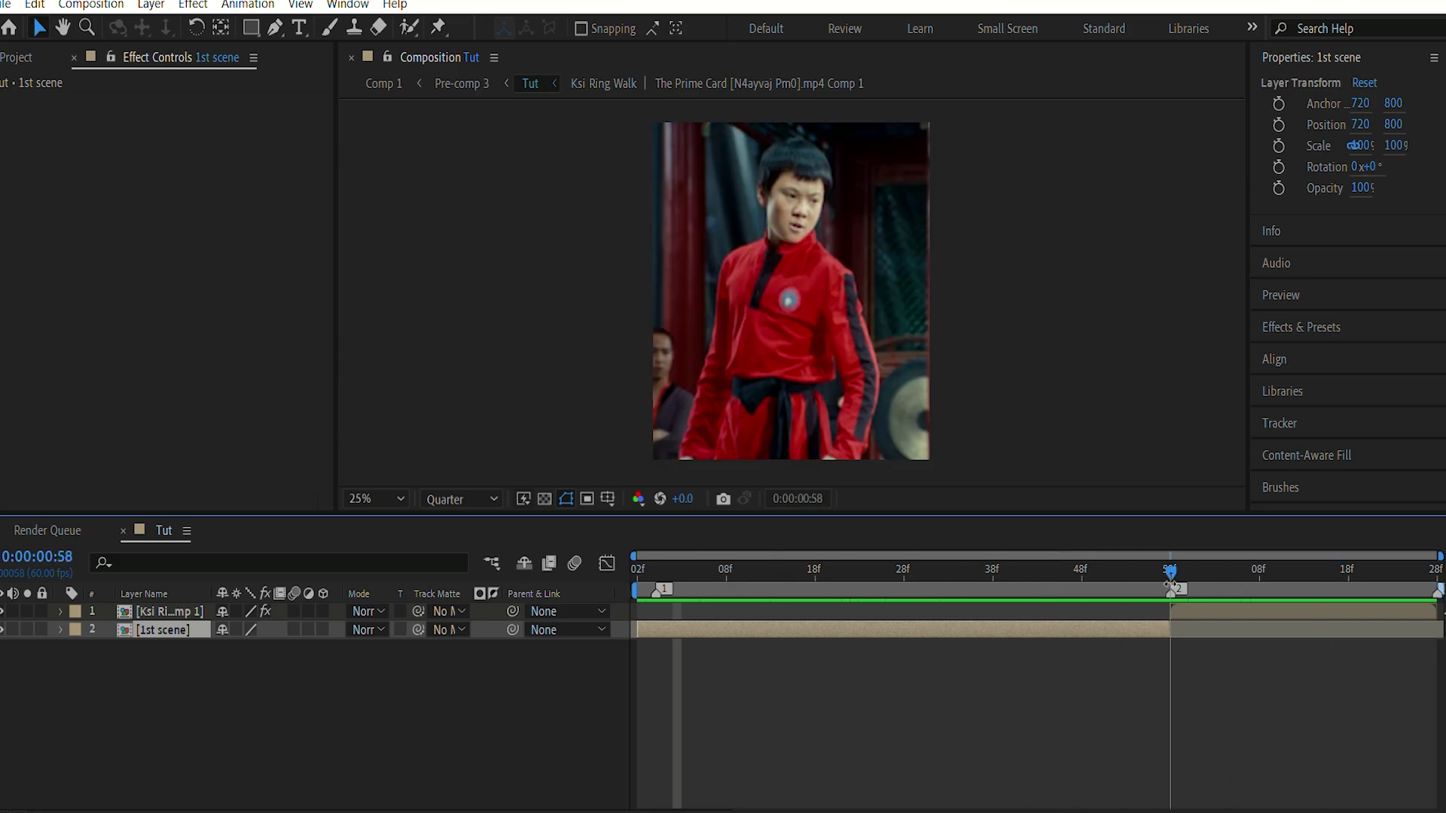
pyautogui.scroll(2, 1179, 586)
pyautogui.click(1147, 610)
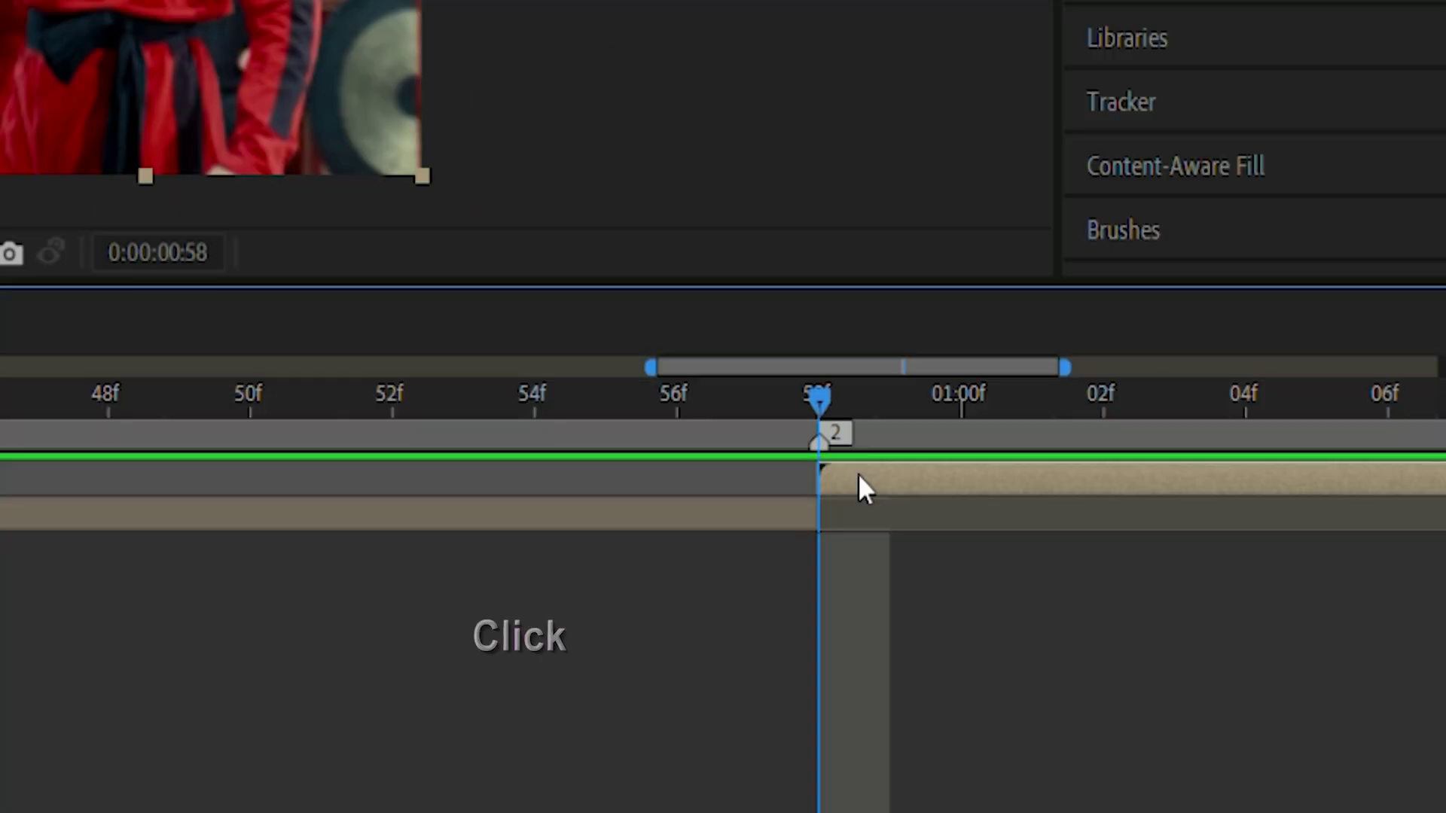
pyautogui.hotkey('ctrl', 'd')
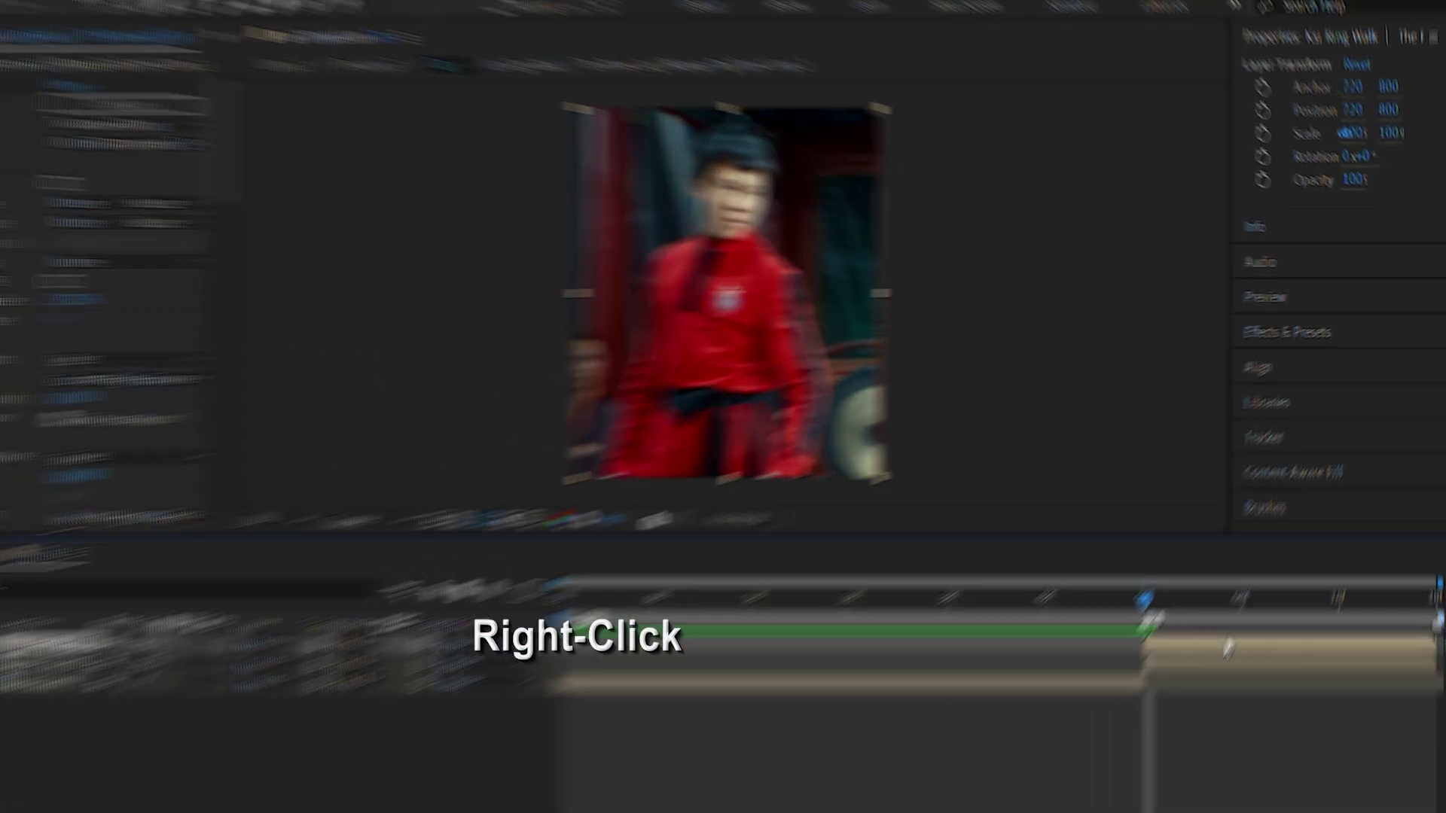
# Apply Freeze Frame to the upper Ksi Ring Walk duplicate at 0:00:00:58.
pyautogui.rightClick(1245, 612)
pyautogui.moveTo(1294, 127)
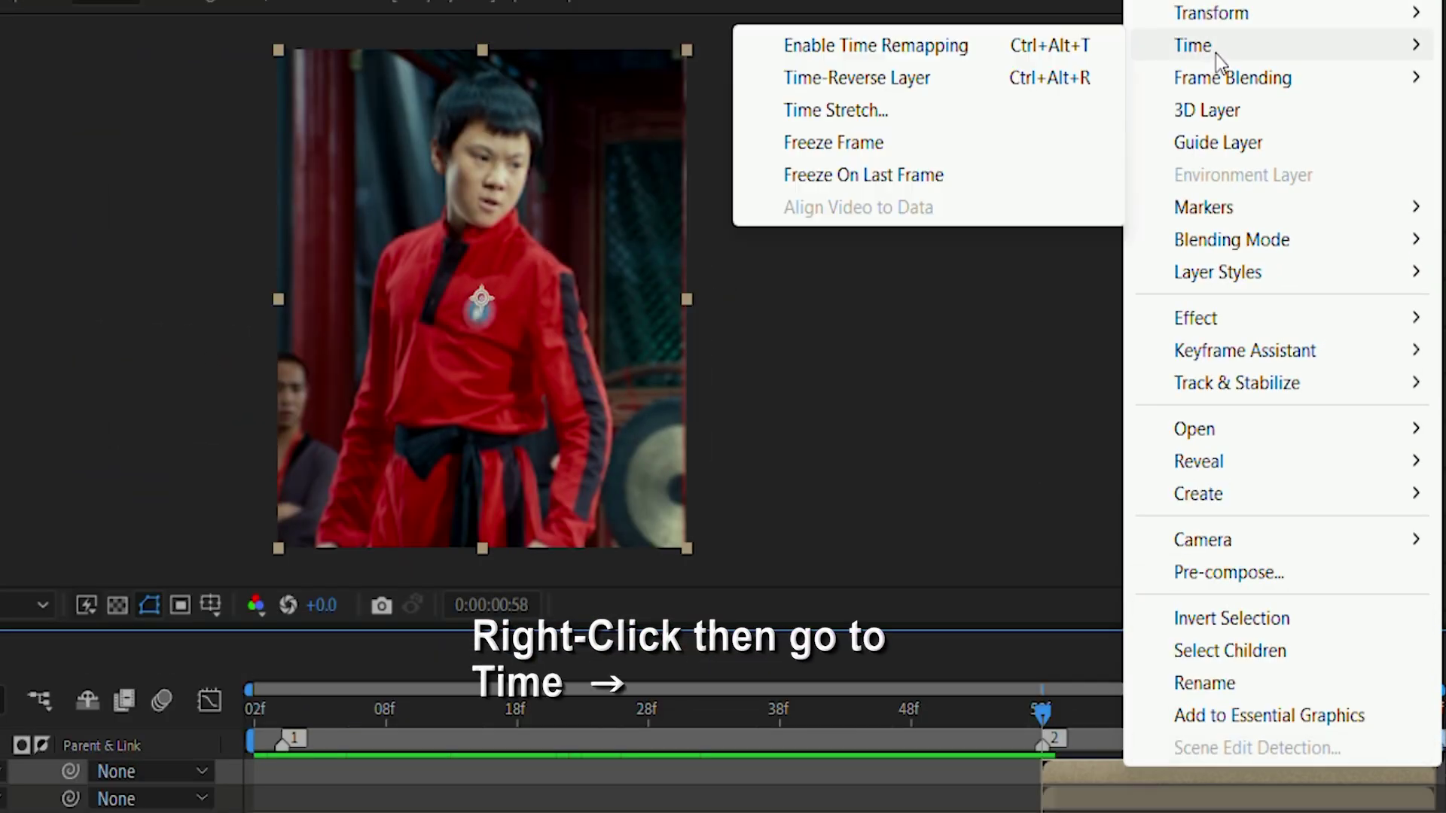
pyautogui.click(943, 143)
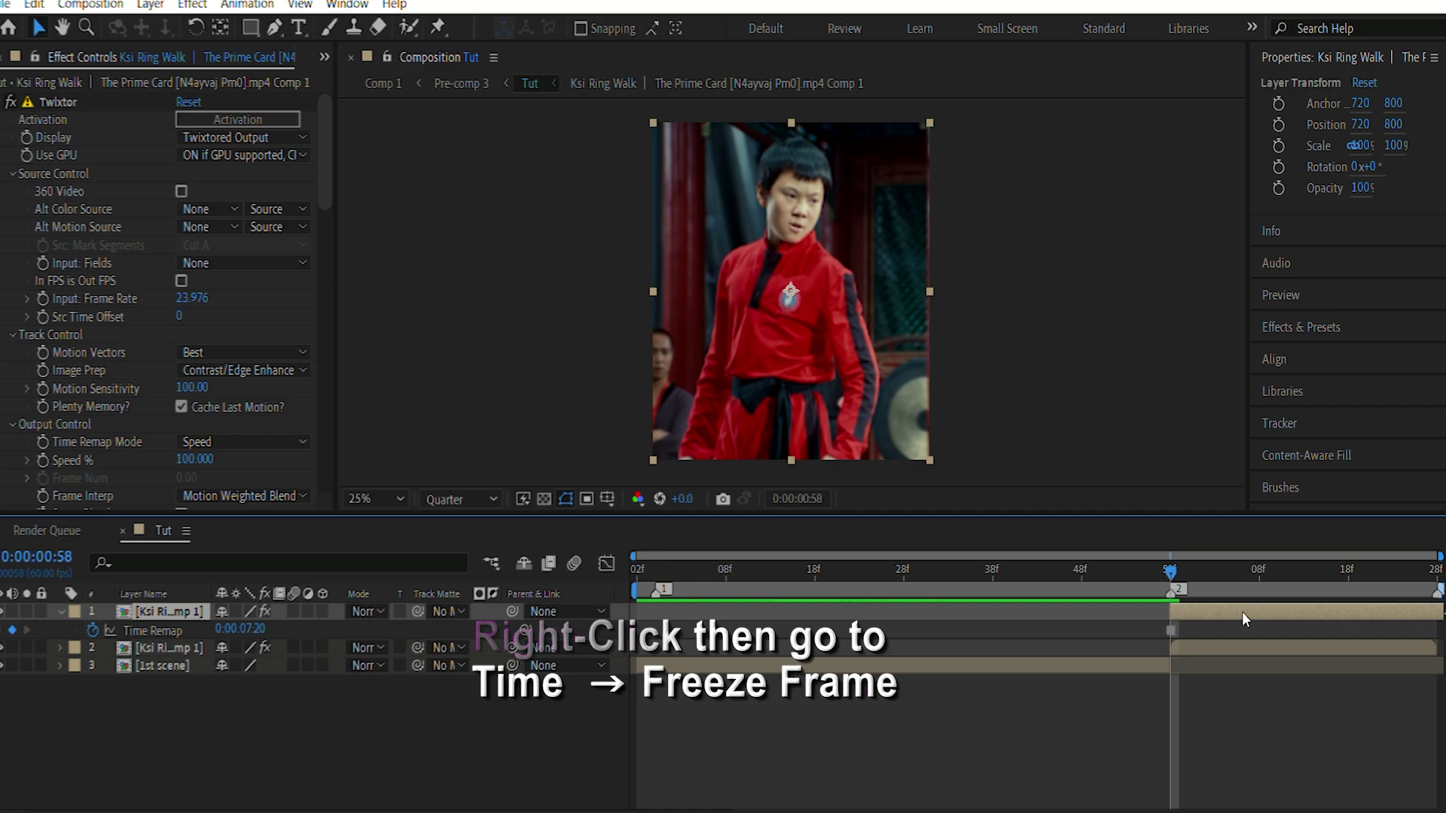
# Extend the frozen clip back over the first scene so that it starts at the first marker, 0:00:00:00.
pyautogui.moveTo(1205, 699); pyautogui.dragTo(930, 713)
pyautogui.moveTo(1021, 629); pyautogui.dragTo(727, 625)
pyautogui.moveTo(703, 574)
pyautogui.mouseDown()
pyautogui.moveTo(619, 583)
pyautogui.moveTo(656, 580)
pyautogui.mouseUp()
pyautogui.scroll(2, 671, 613)
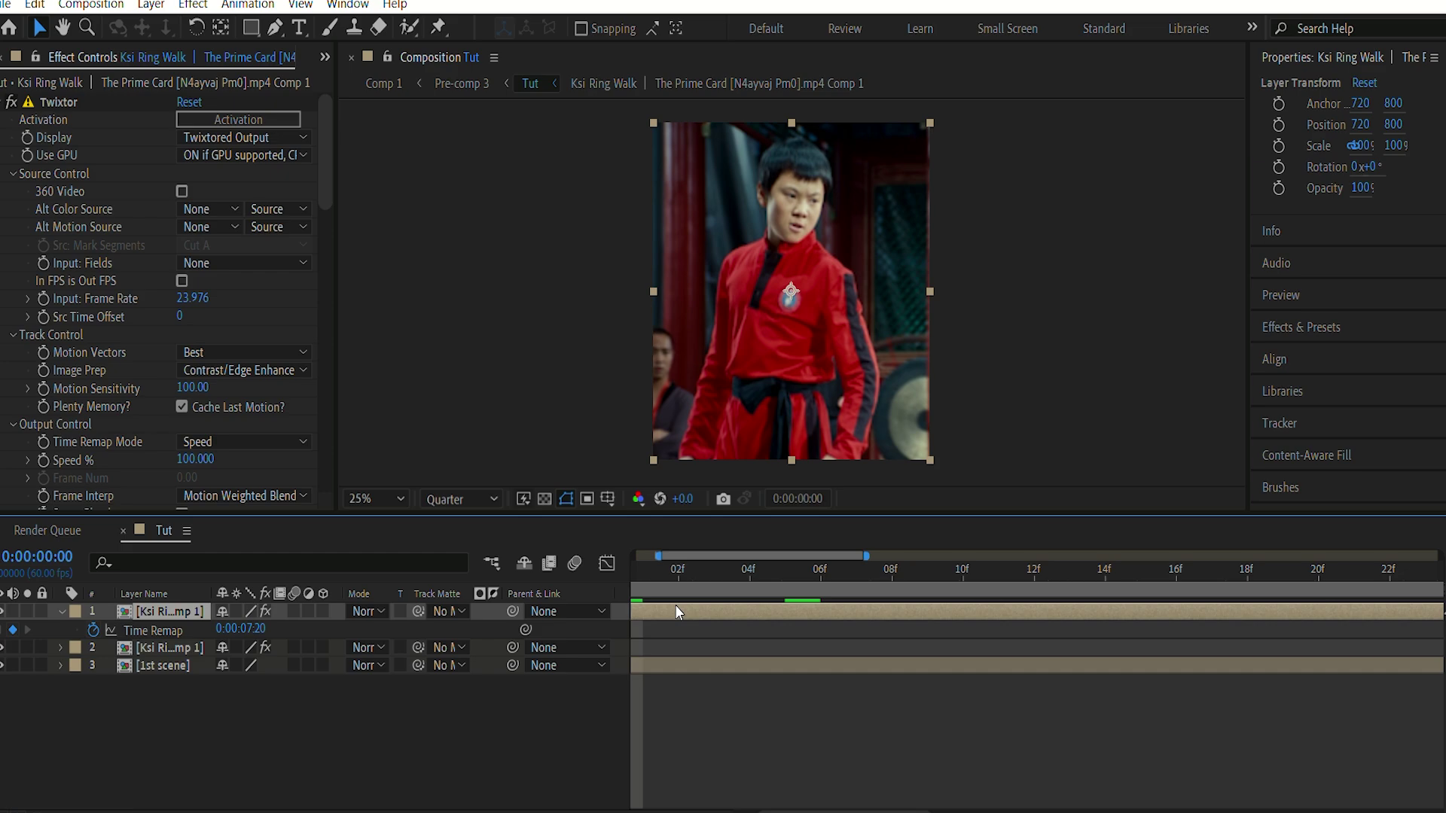
# Split the frozen clip at 0:00:00:58 and delete the portion after the second marker.
pyautogui.moveTo(760, 556); pyautogui.dragTo(1165, 591)
pyautogui.scroll(-2, 748, 592)
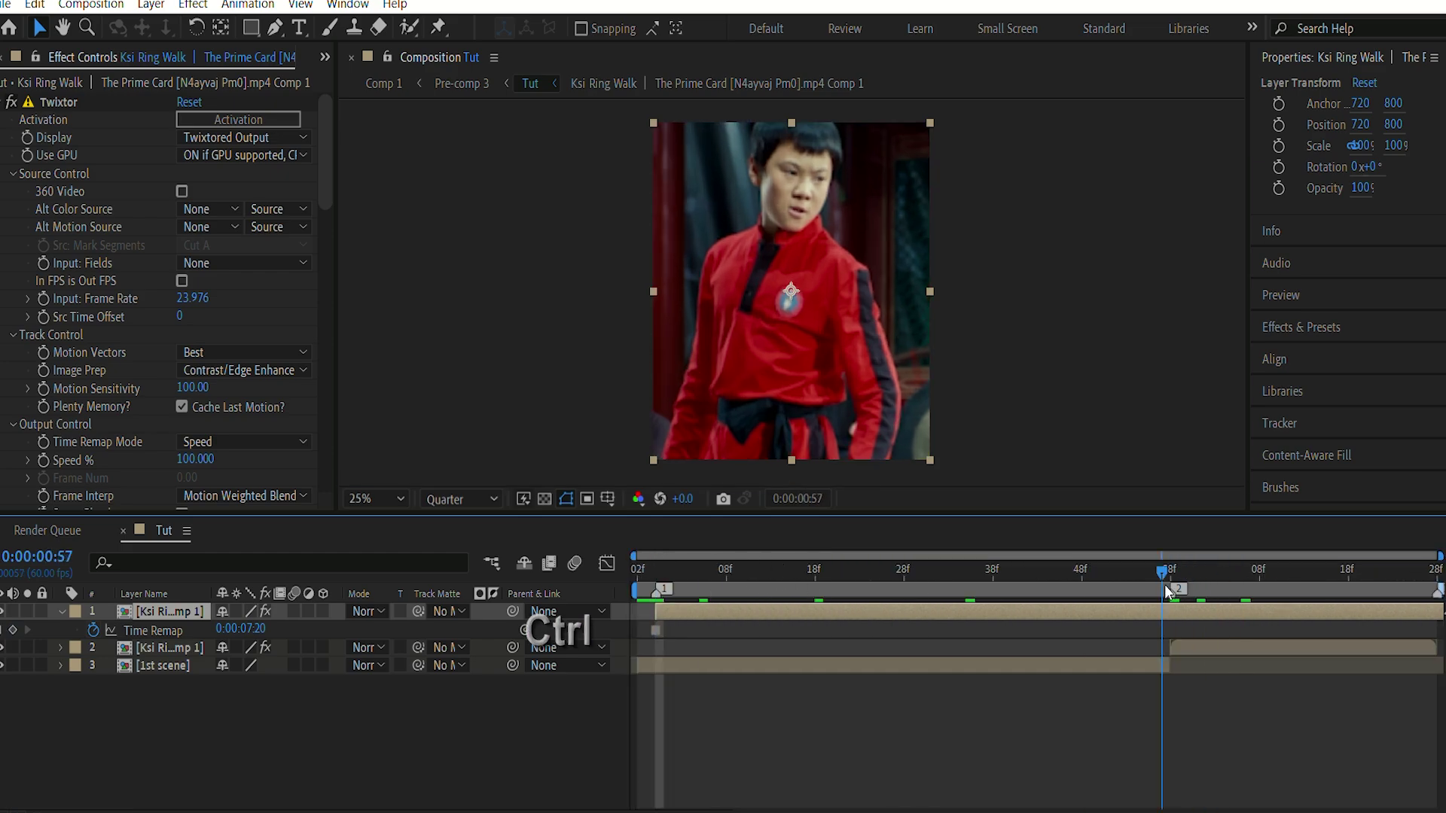
pyautogui.hotkey('ctrl', 'shift', 'd')
pyautogui.click(1197, 617)
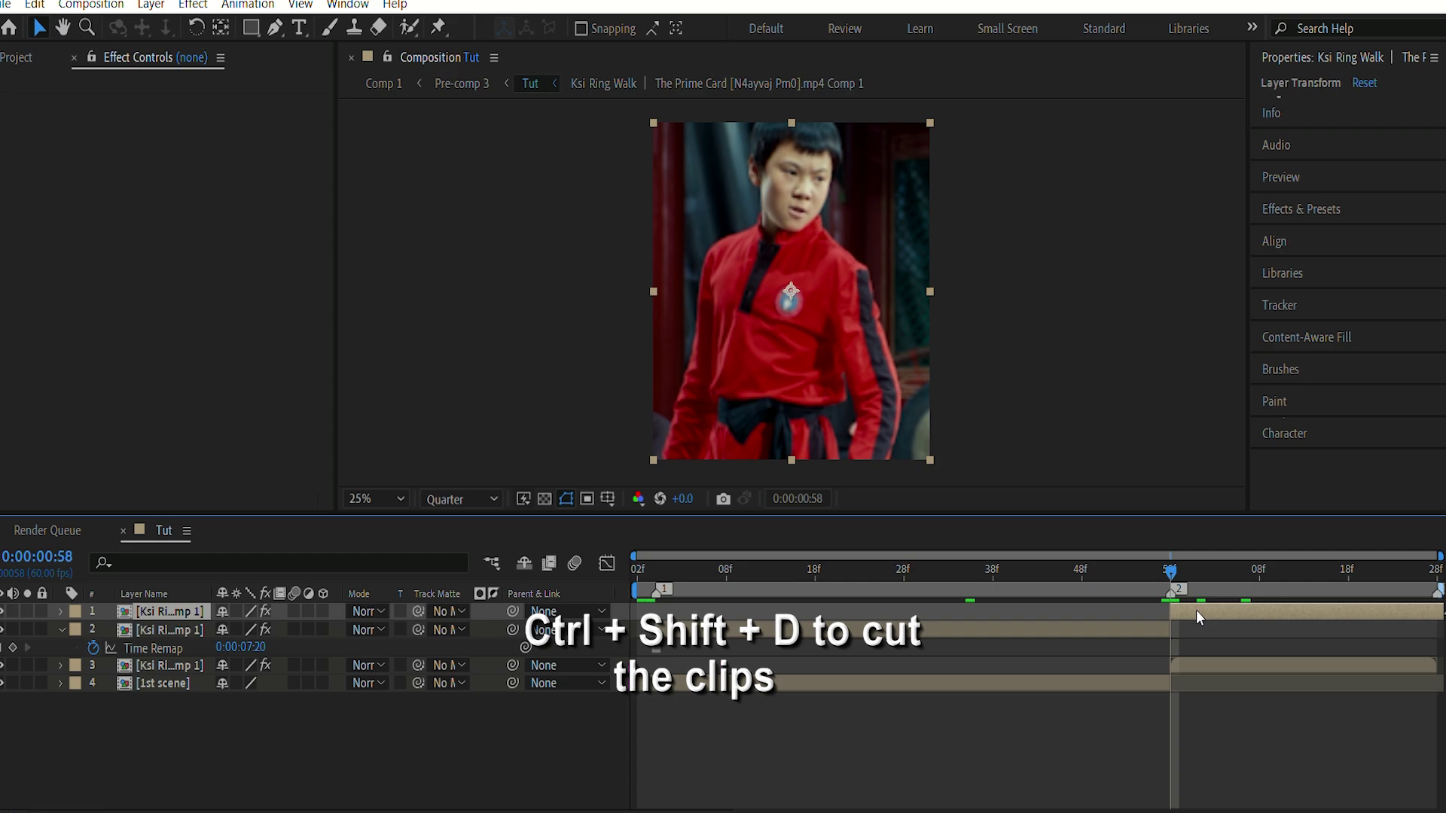
# Pre-compose the frozen clip as "Pop Up 1", leaving all attributes in Tut, with the current time at the first marker.
pyautogui.moveTo(1175, 576); pyautogui.dragTo(658, 586)
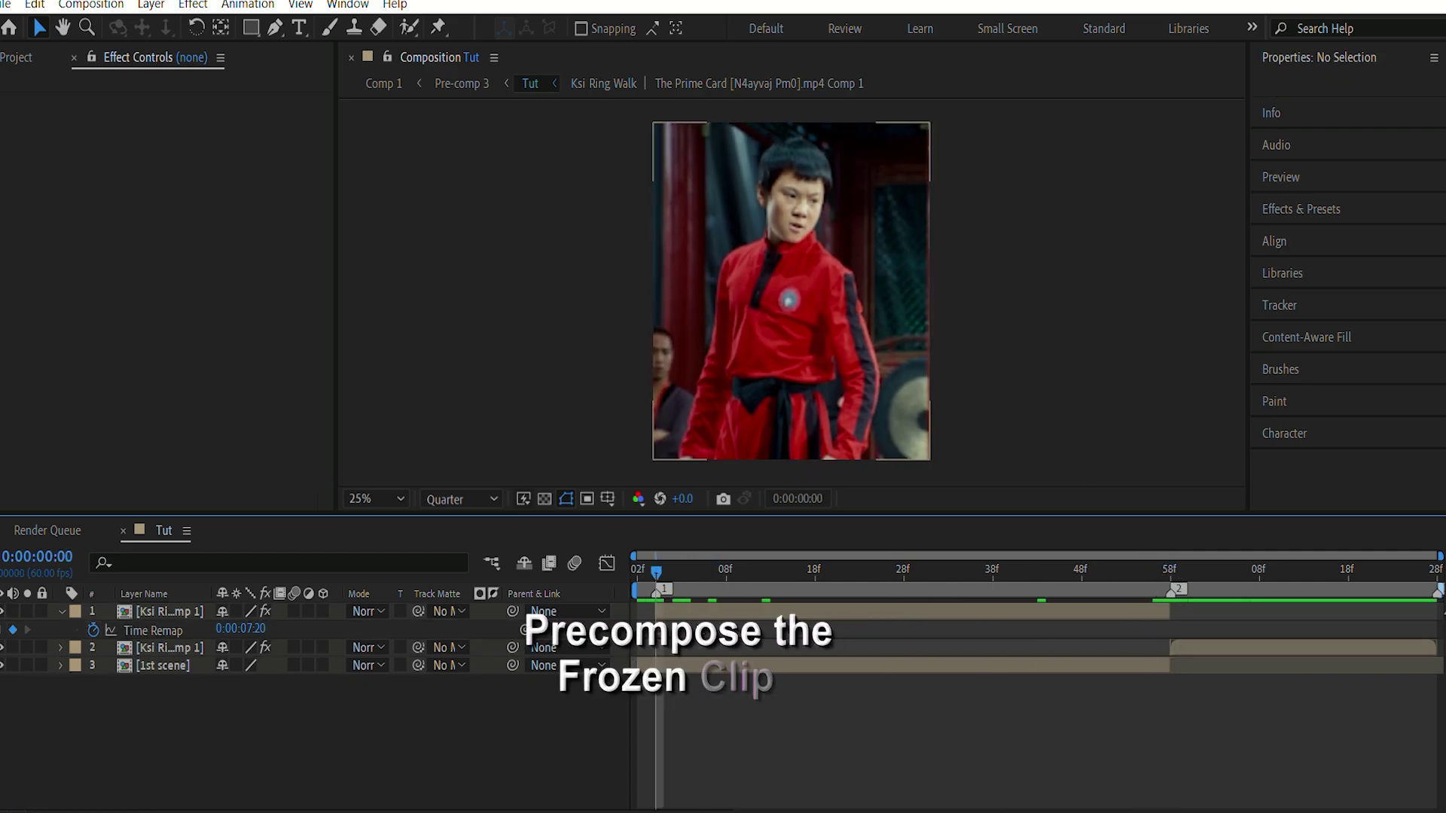
pyautogui.rightClick(699, 613)
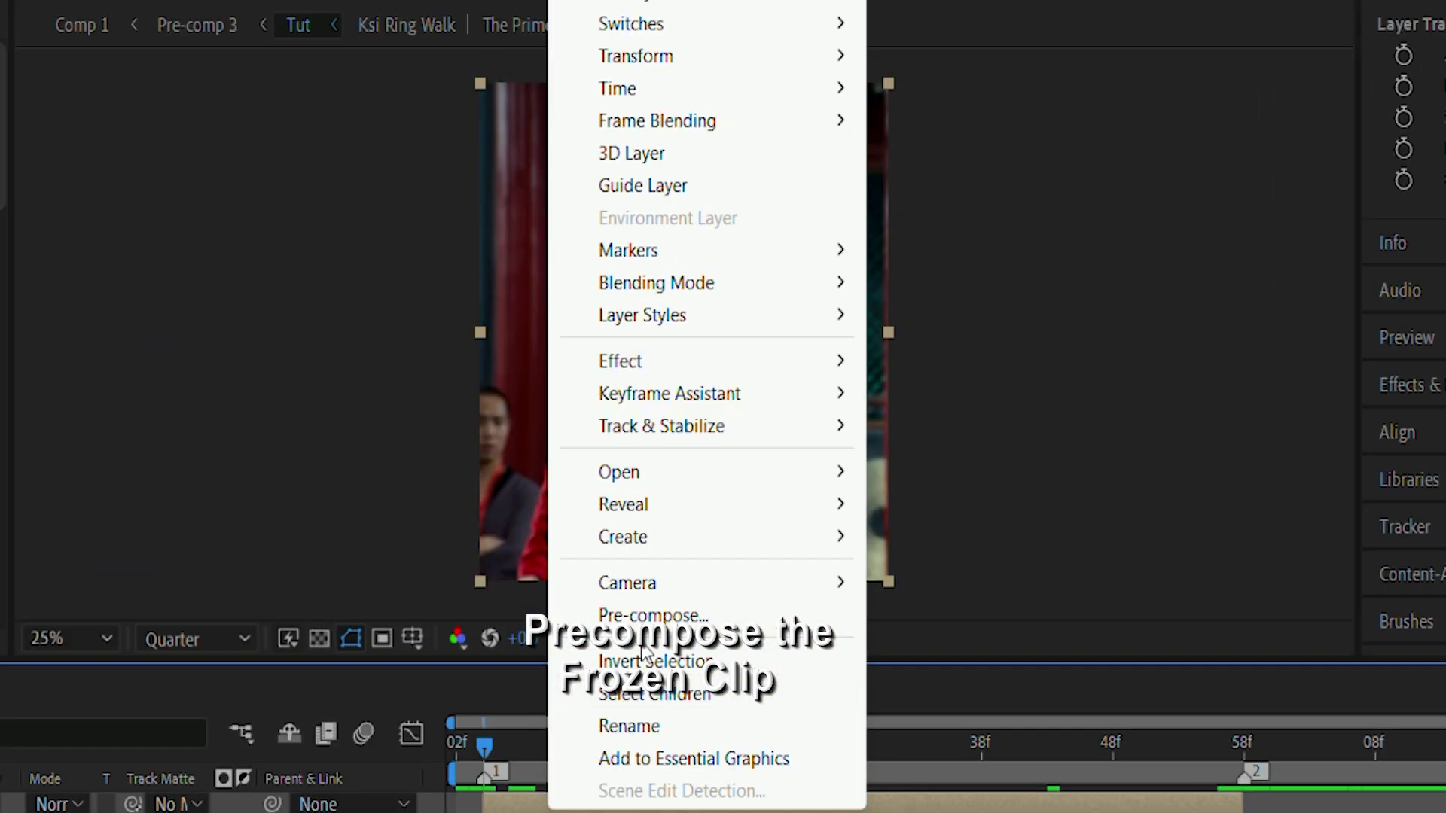
pyautogui.click(772, 487)
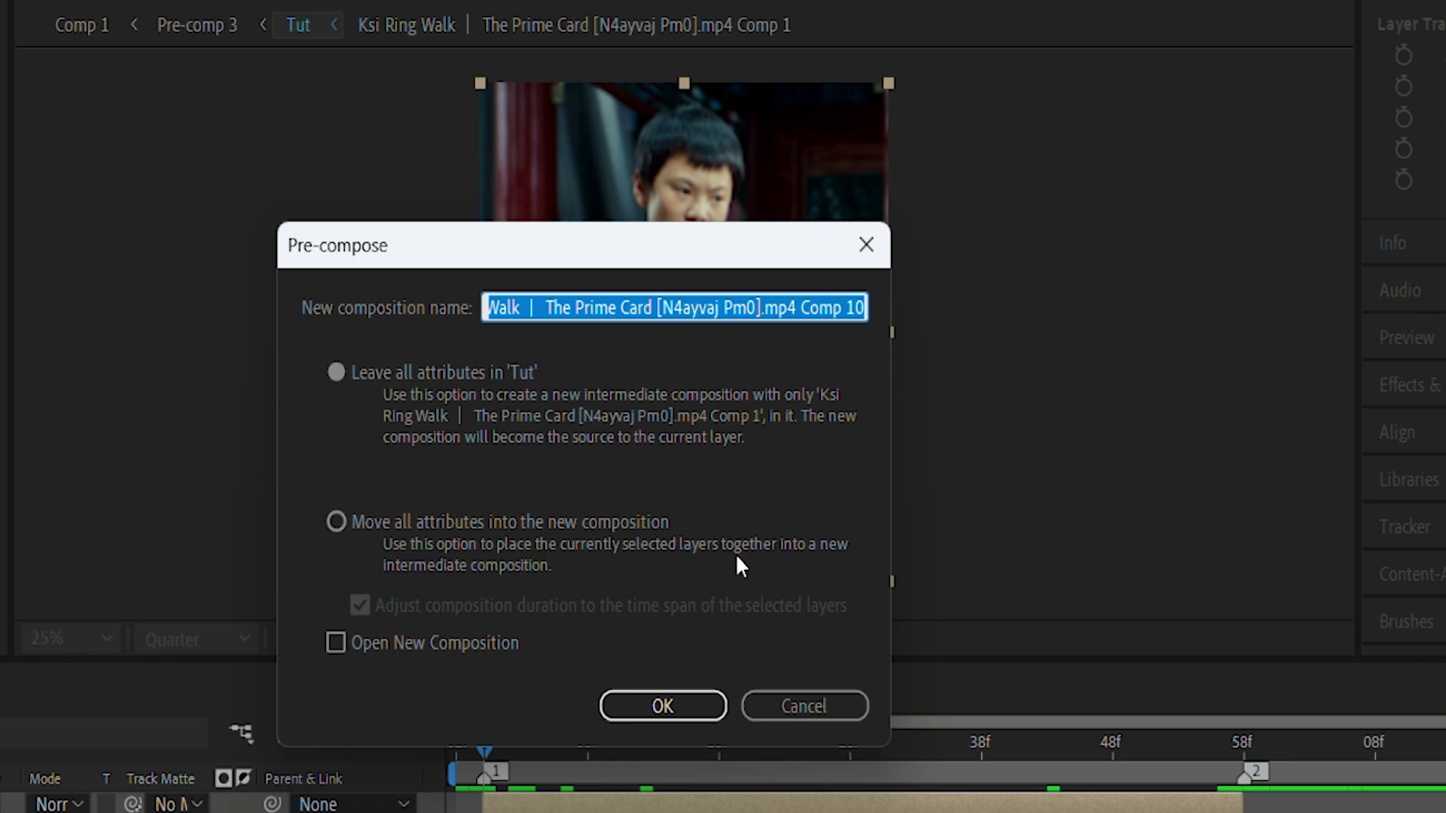
pyautogui.press('BackSpace')
pyautogui.write('Po')
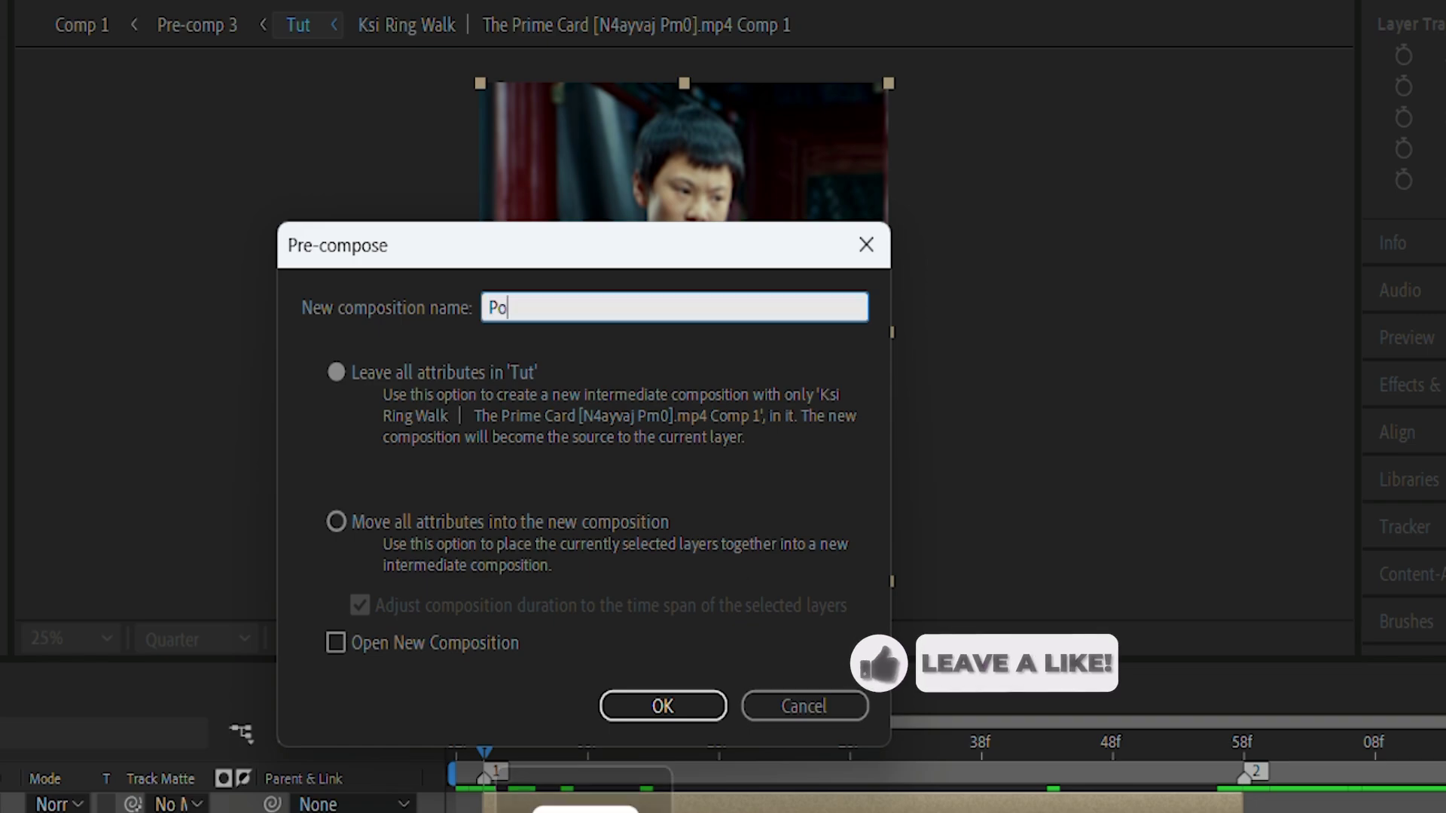
pyautogui.write('p Up 1')
pyautogui.press('Return')
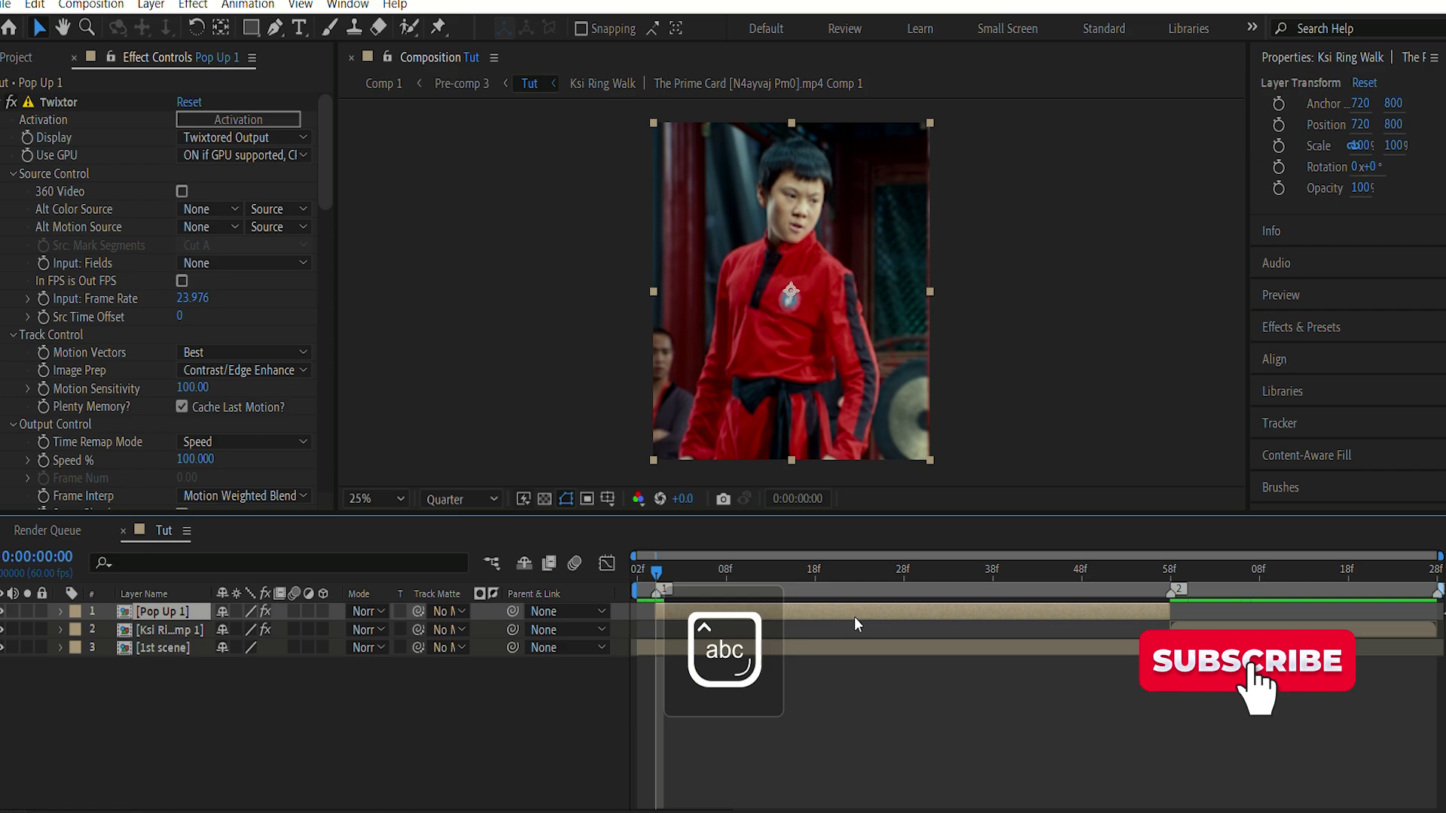
# Open the Pop Up 1 composition and set its preview resolution to Full.
pyautogui.doubleClick(854, 617)
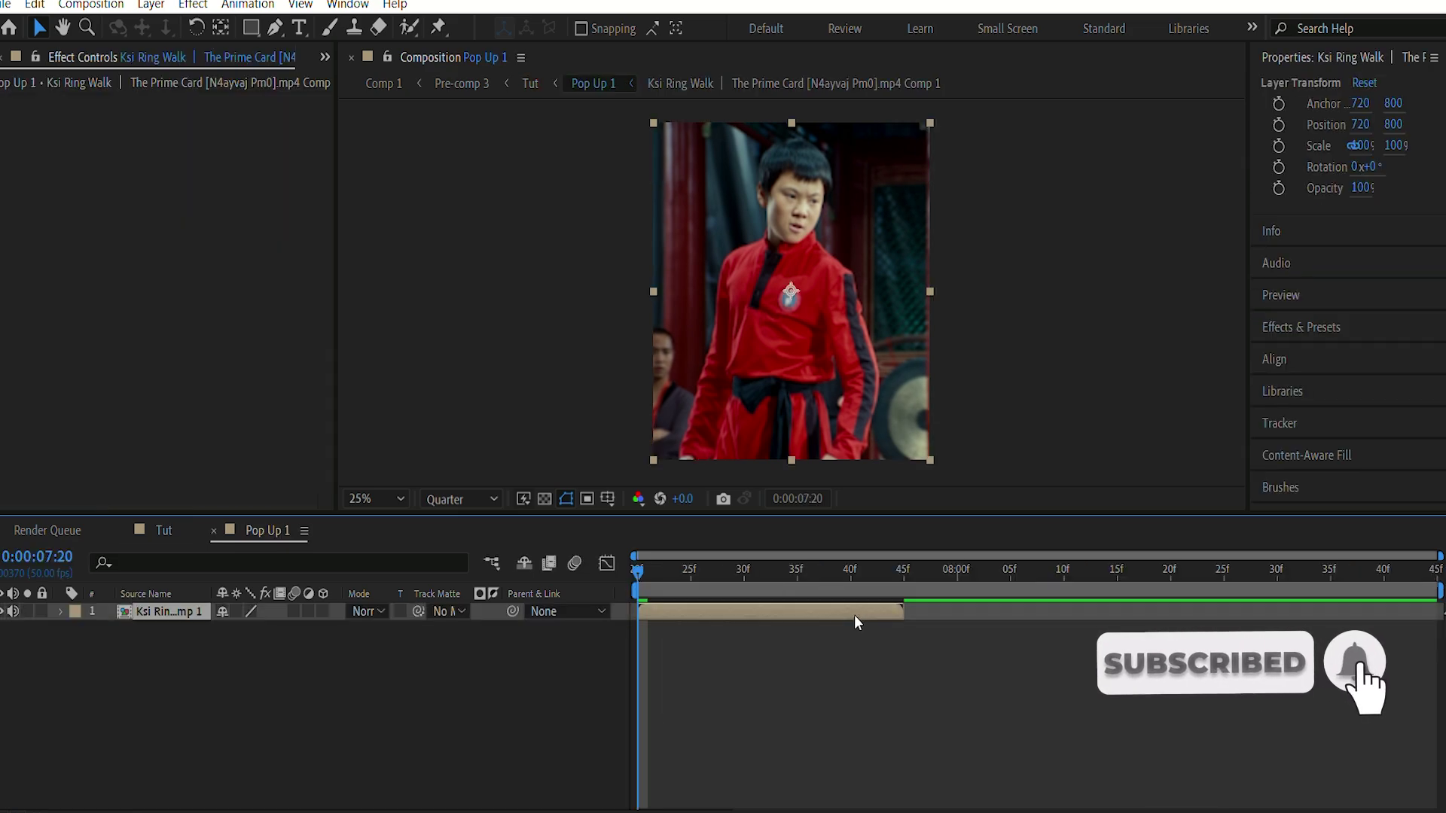
pyautogui.click(471, 499)
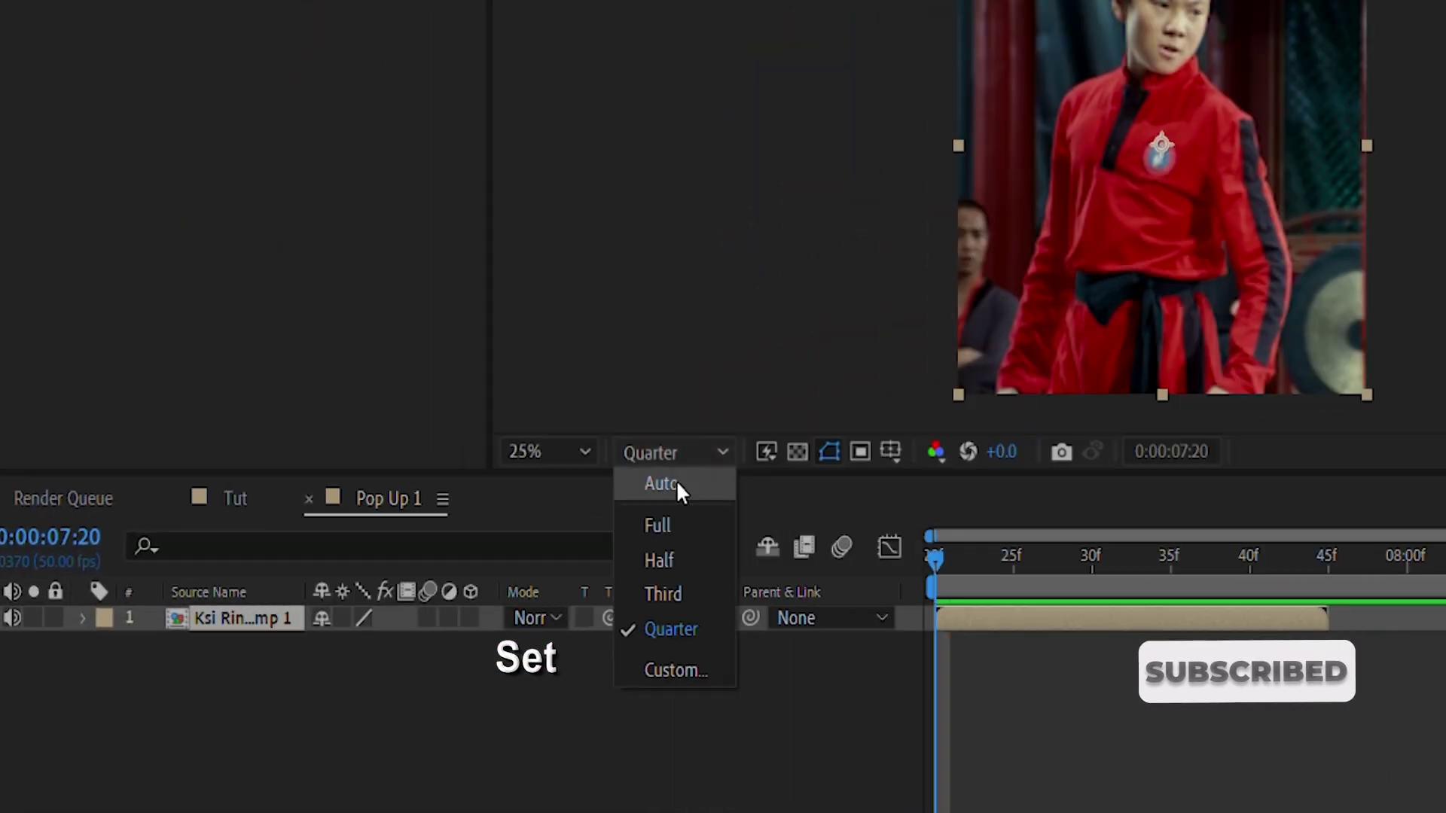
pyautogui.click(676, 527)
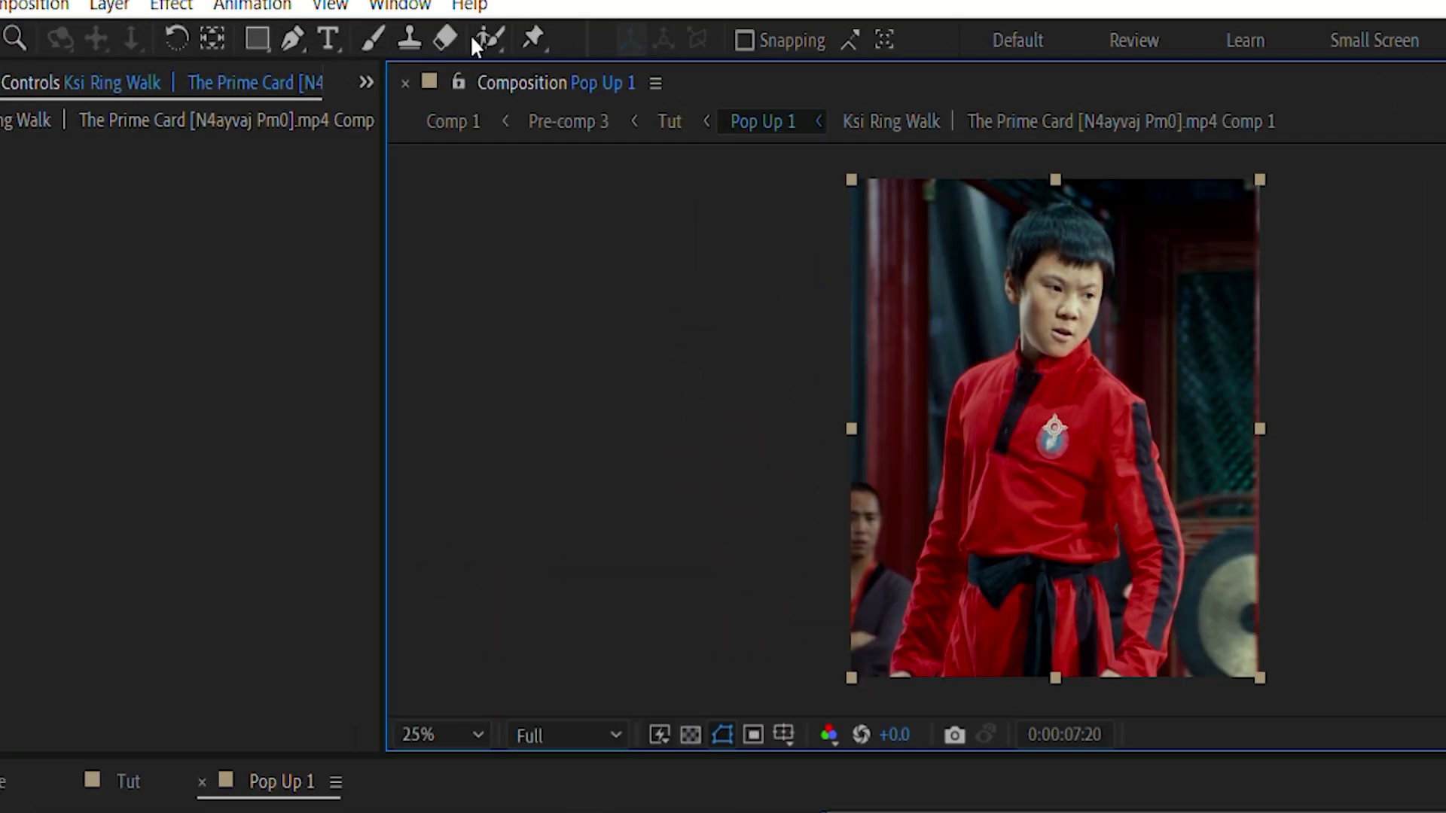
# Open the frozen clip for the Roto Brush tool and paint over the boy in red to select him as foreground.
pyautogui.click(474, 36)
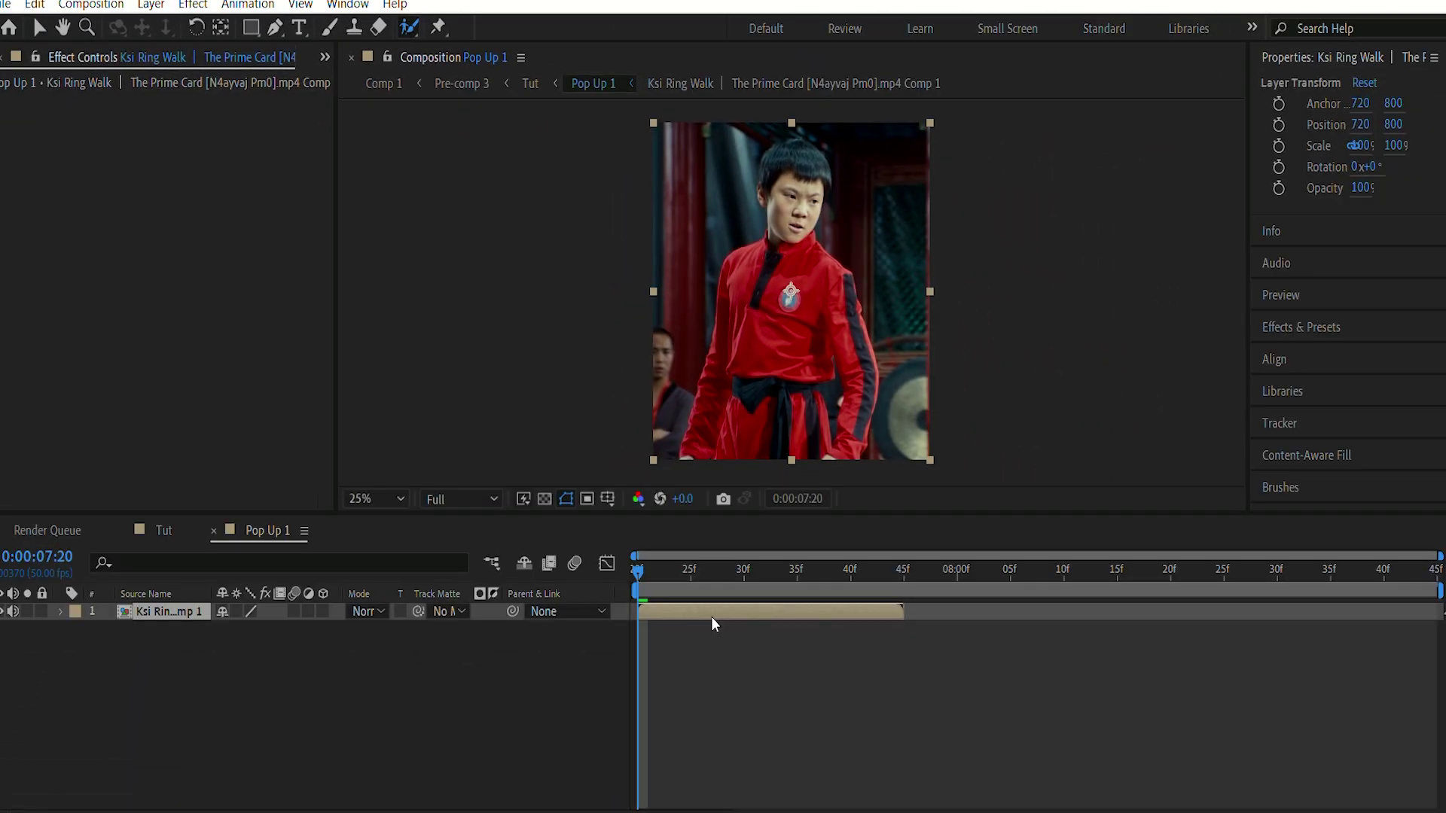
pyautogui.doubleClick(711, 615)
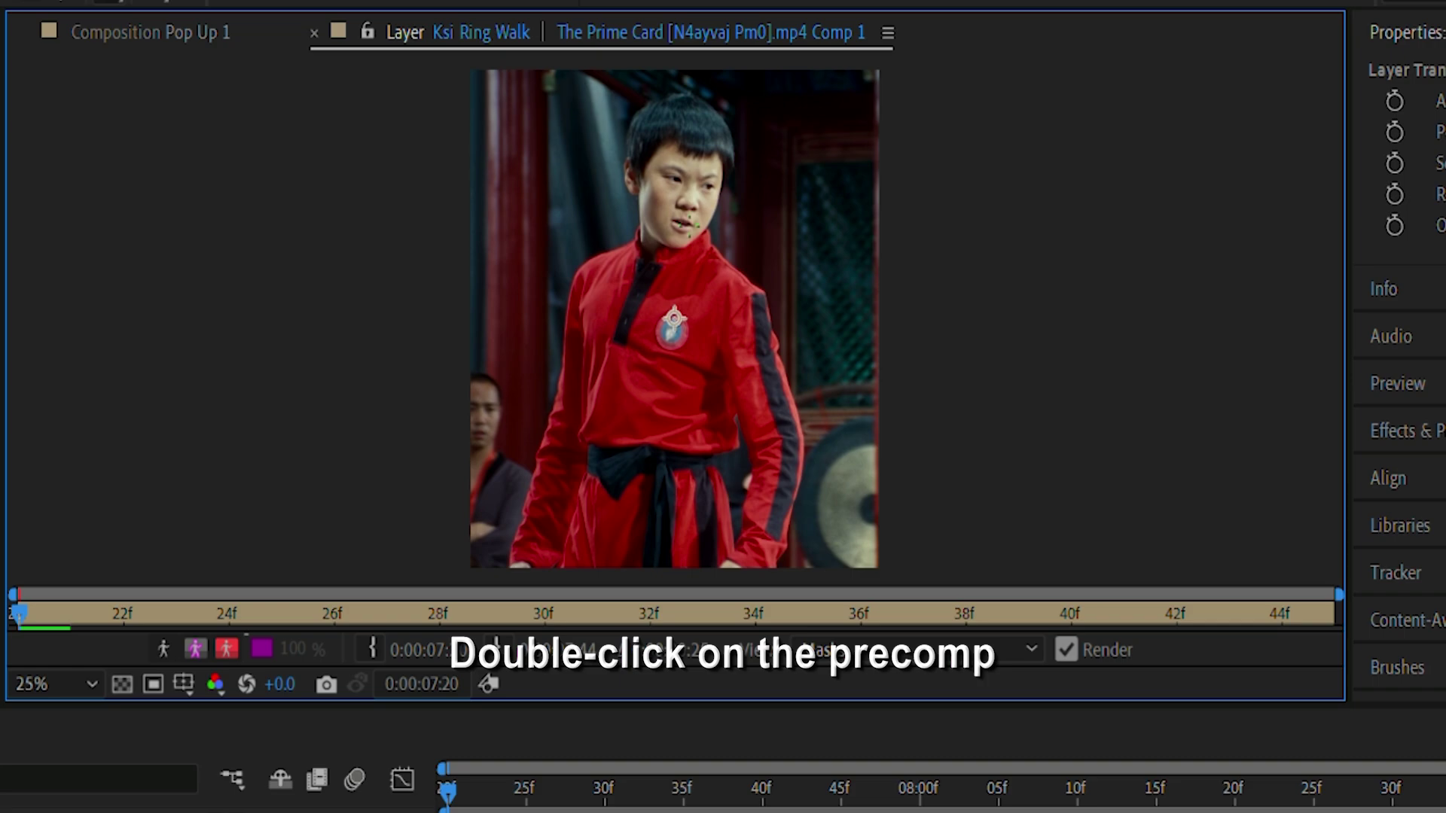
pyautogui.scroll(1, 688, 349)
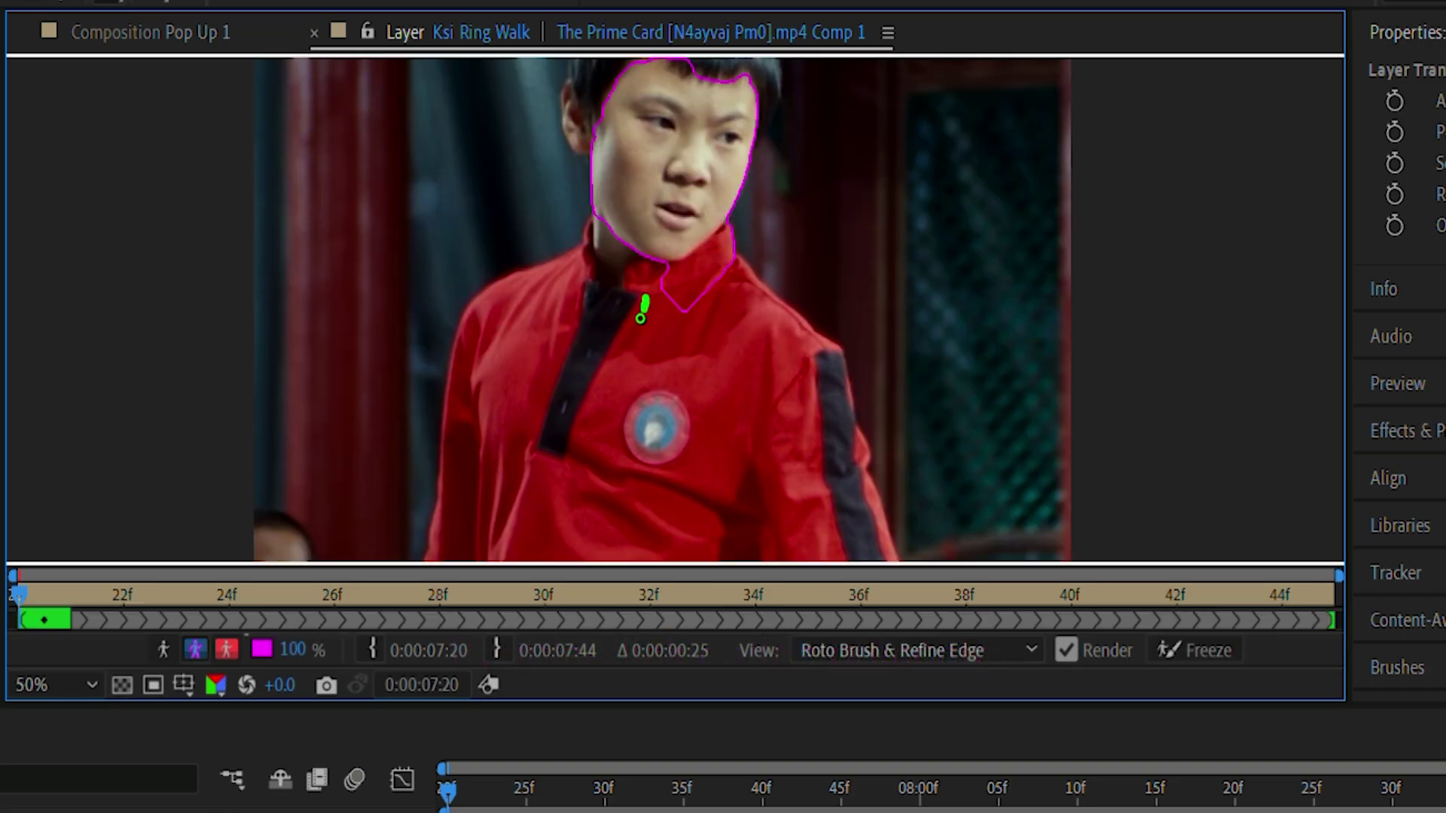
pyautogui.moveTo(643, 303); pyautogui.dragTo(612, 418)
pyautogui.scroll(-2, 655, 429)
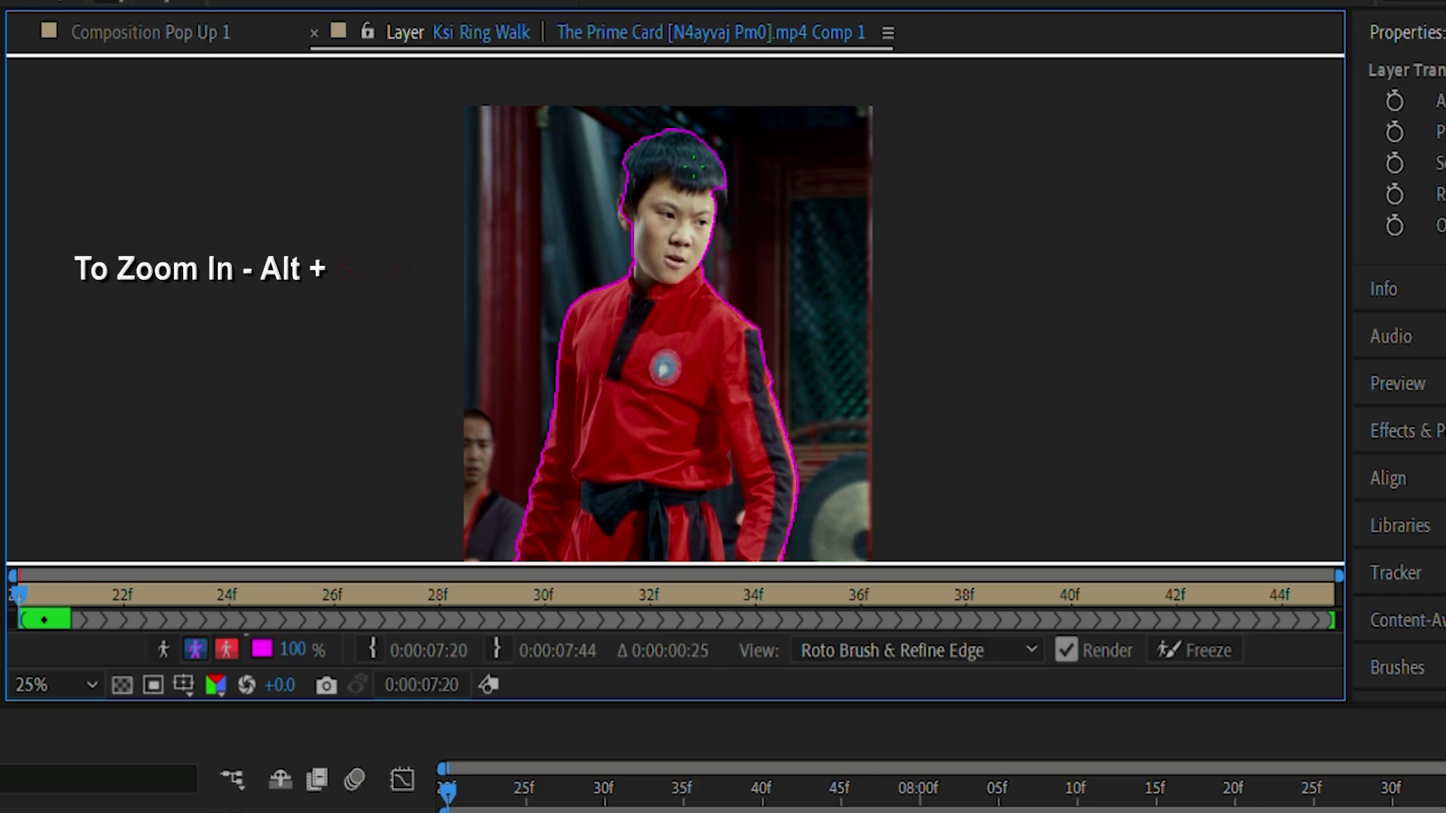
# Refine the Roto Brush selection around the boy's hair, face and sleeves, close the layer view and check the cutout in the composition.
pyautogui.scroll(4, 619, 200)
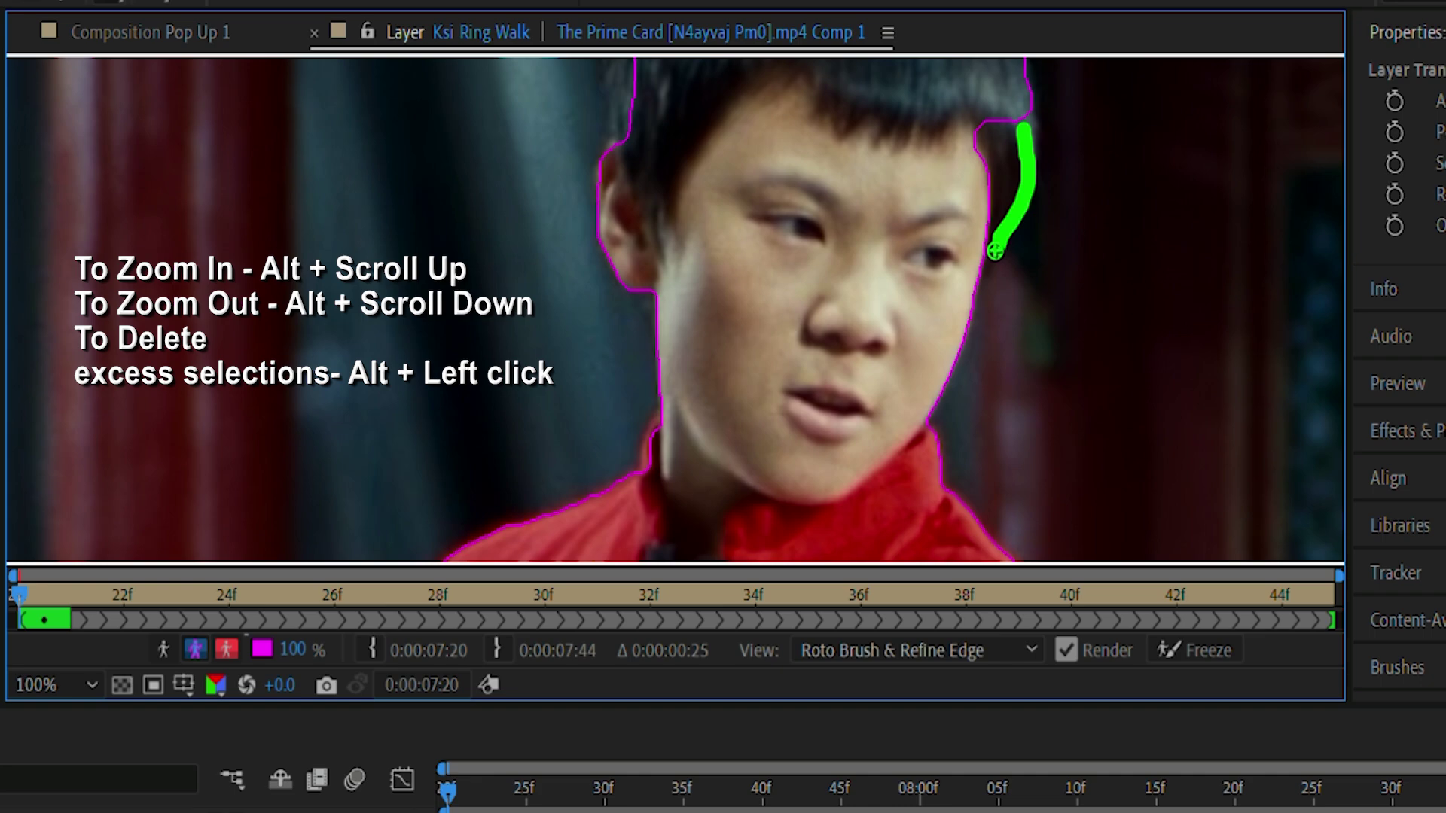
pyautogui.scroll(-2, 685, 244)
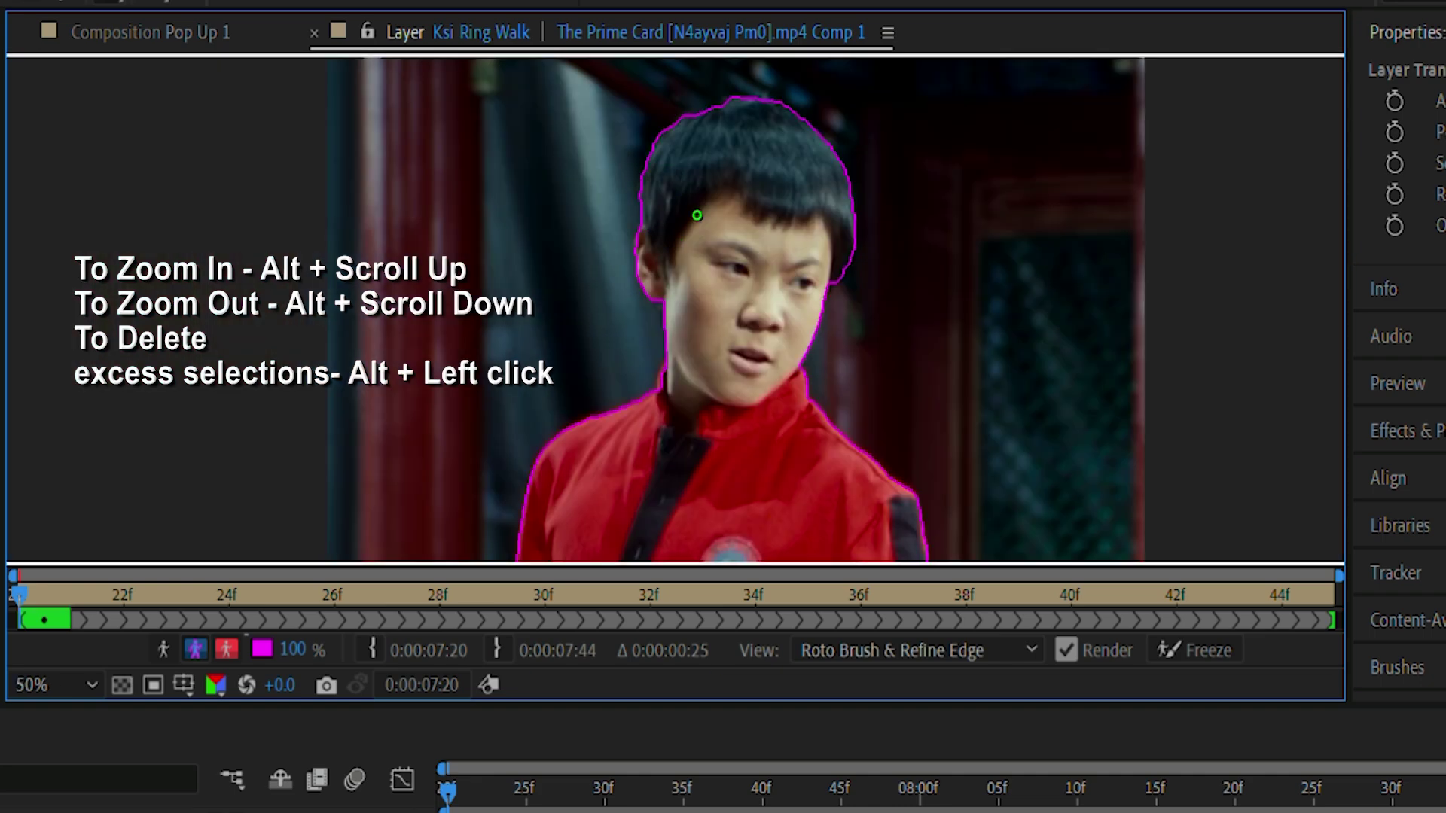
pyautogui.keyDown('alt'); pyautogui.scroll(-2, 697, 221); pyautogui.keyUp('alt')
pyautogui.keyDown('alt'); pyautogui.scroll(2, 677, 339); pyautogui.keyUp('alt')
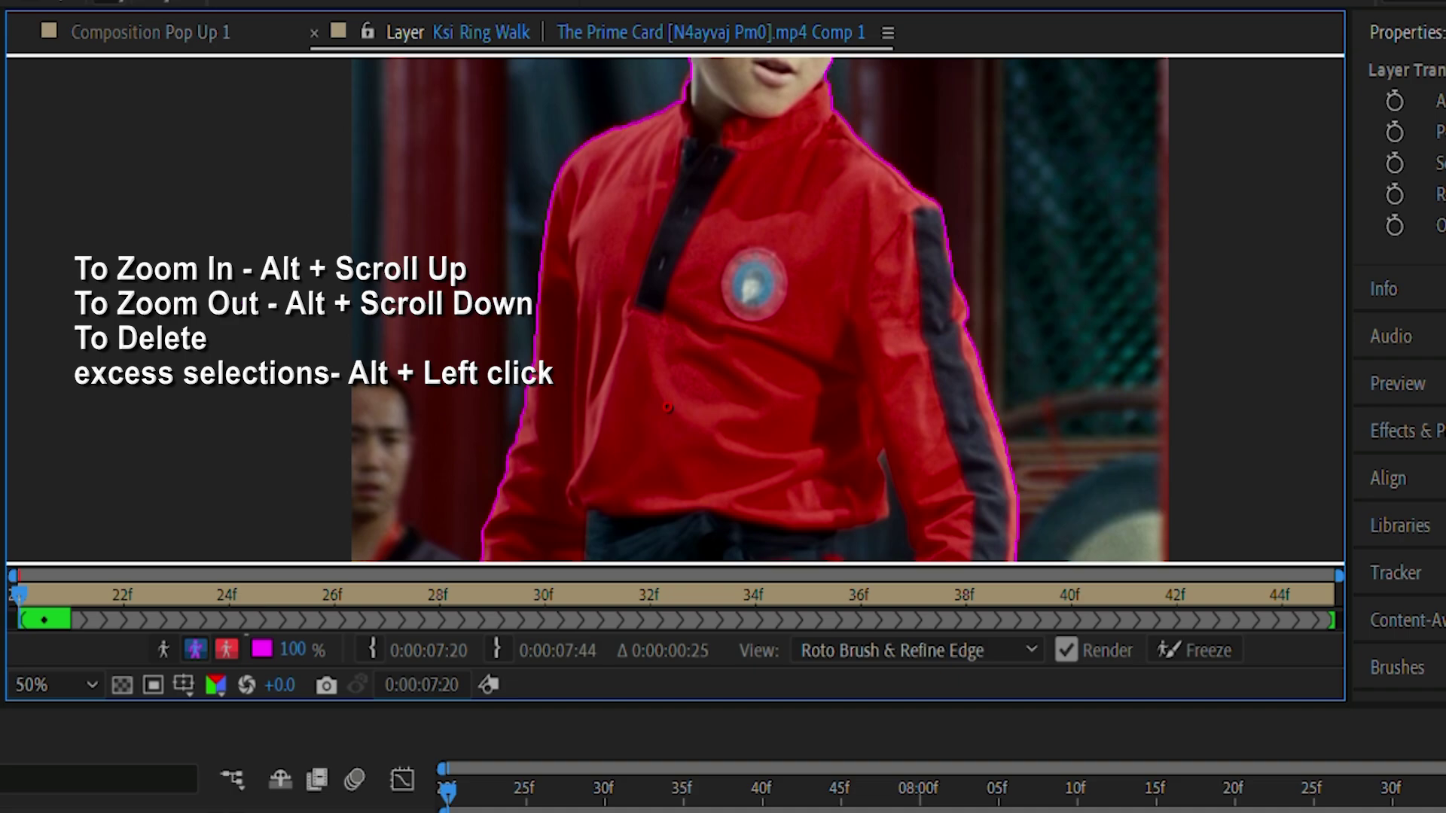
pyautogui.keyDown('alt'); pyautogui.scroll(-1, 678, 339); pyautogui.keyUp('alt')
pyautogui.click(314, 34)
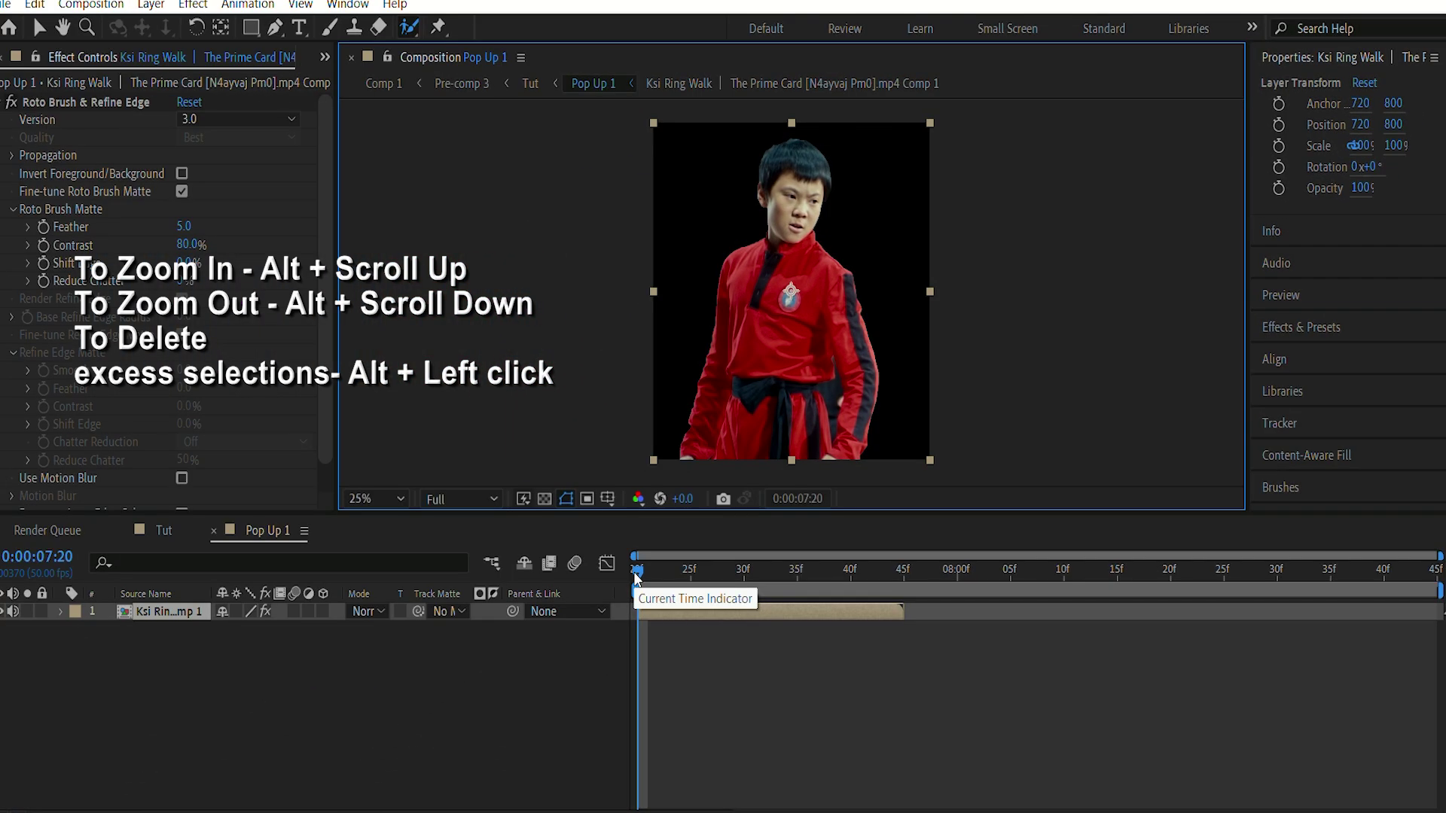
pyautogui.moveTo(679, 580); pyautogui.dragTo(647, 580)
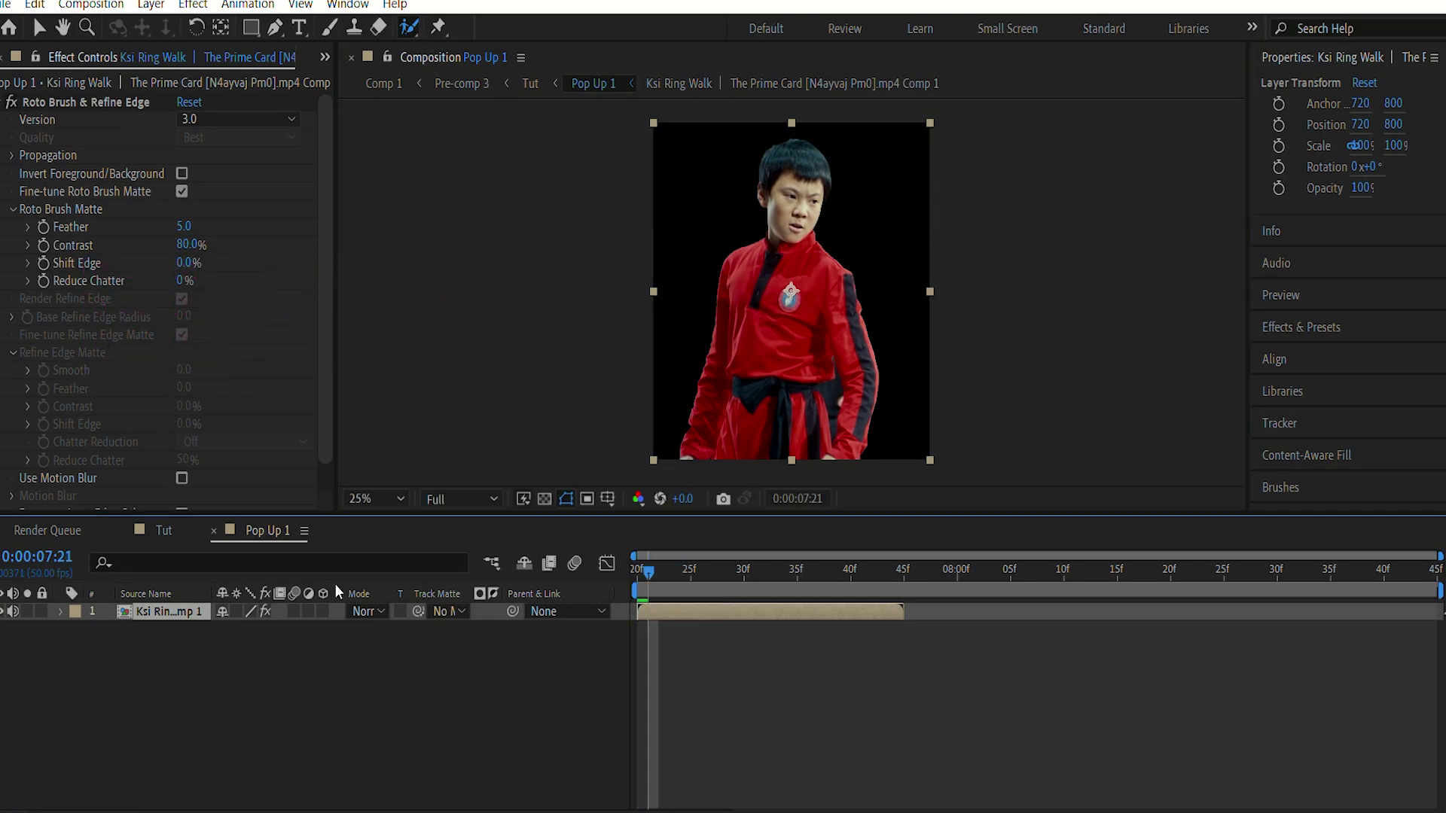
# In the Tut composition, set the Pop Up 1 layer's vertical position to 2343 at the first marker with a position keyframe.
pyautogui.click(166, 536)
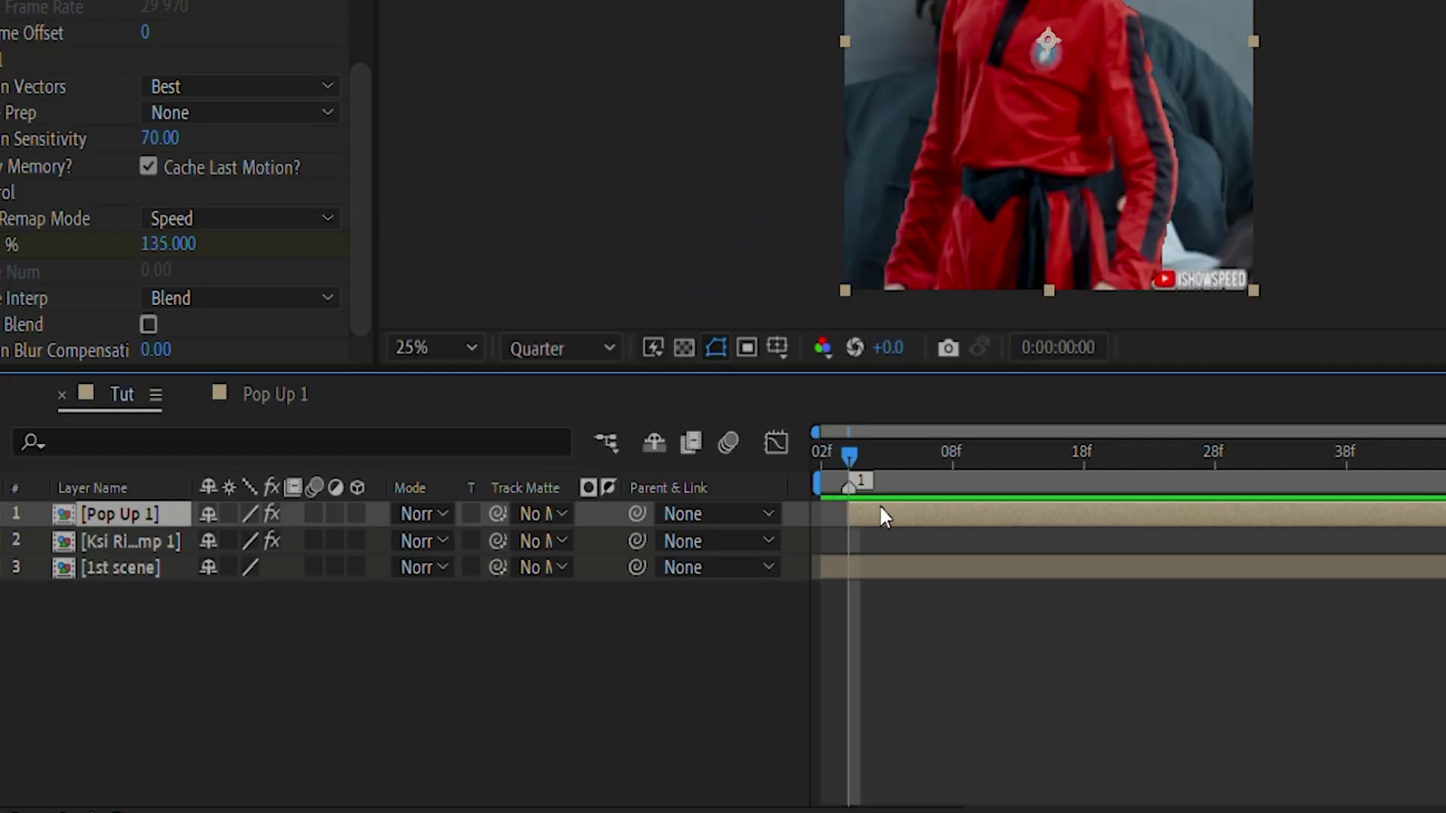
pyautogui.press('p')
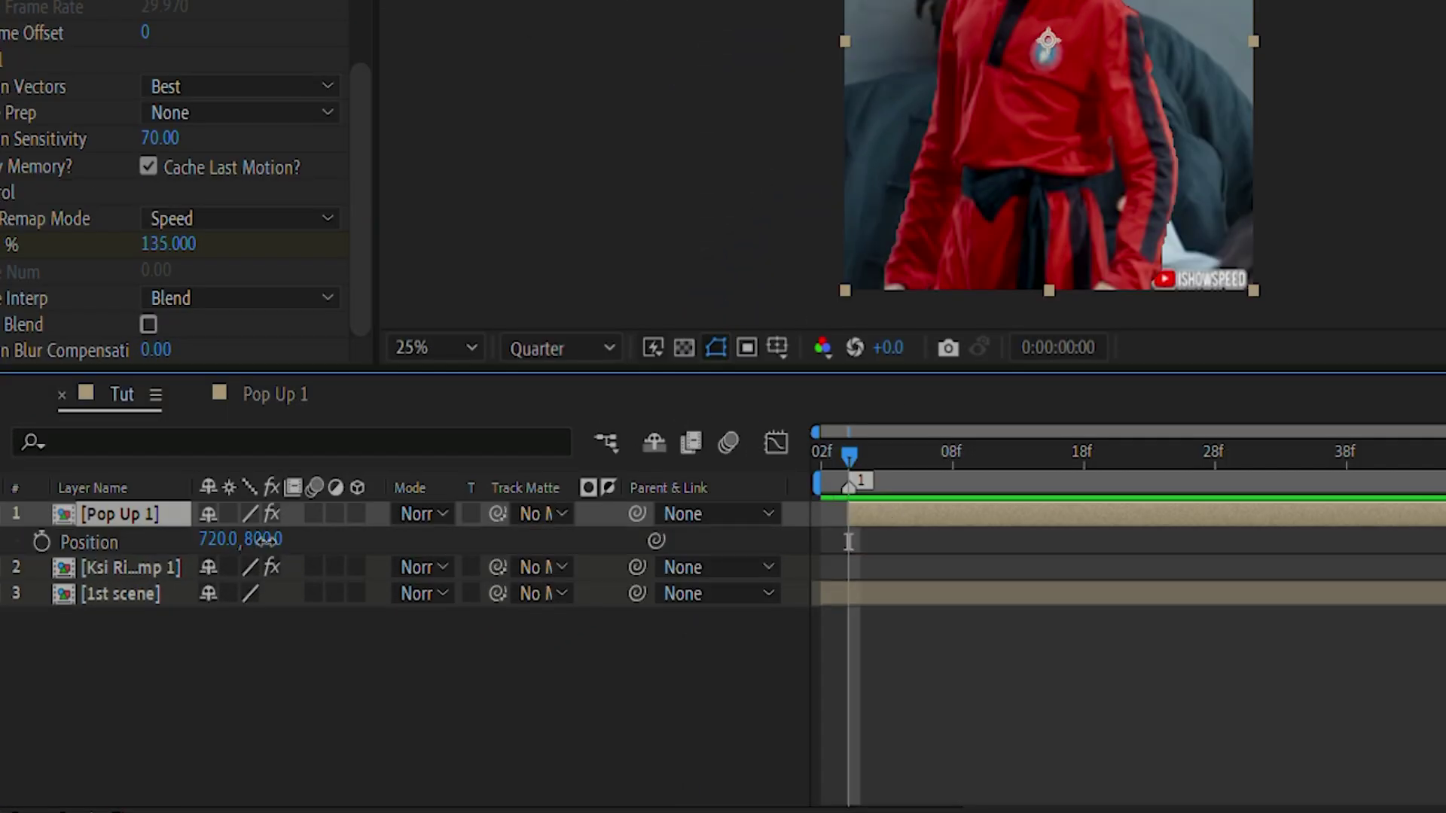
pyautogui.moveTo(264, 540); pyautogui.dragTo(295, 770)
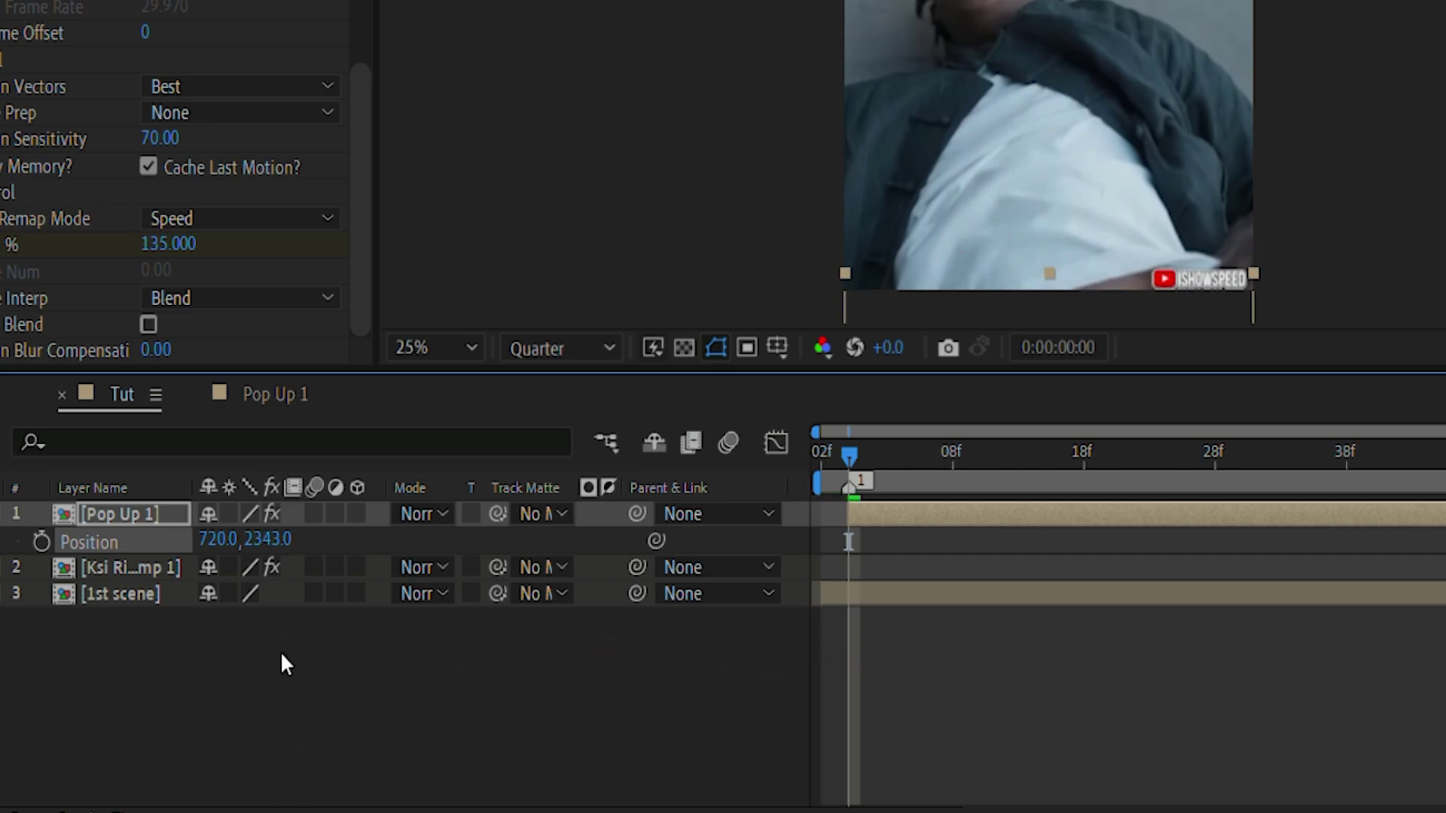
# Keyframe the Pop Up 1 layer's vertical position at 800 at the second marker, 0:00:00:58.
pyautogui.moveTo(890, 450); pyautogui.dragTo(1445, 474)
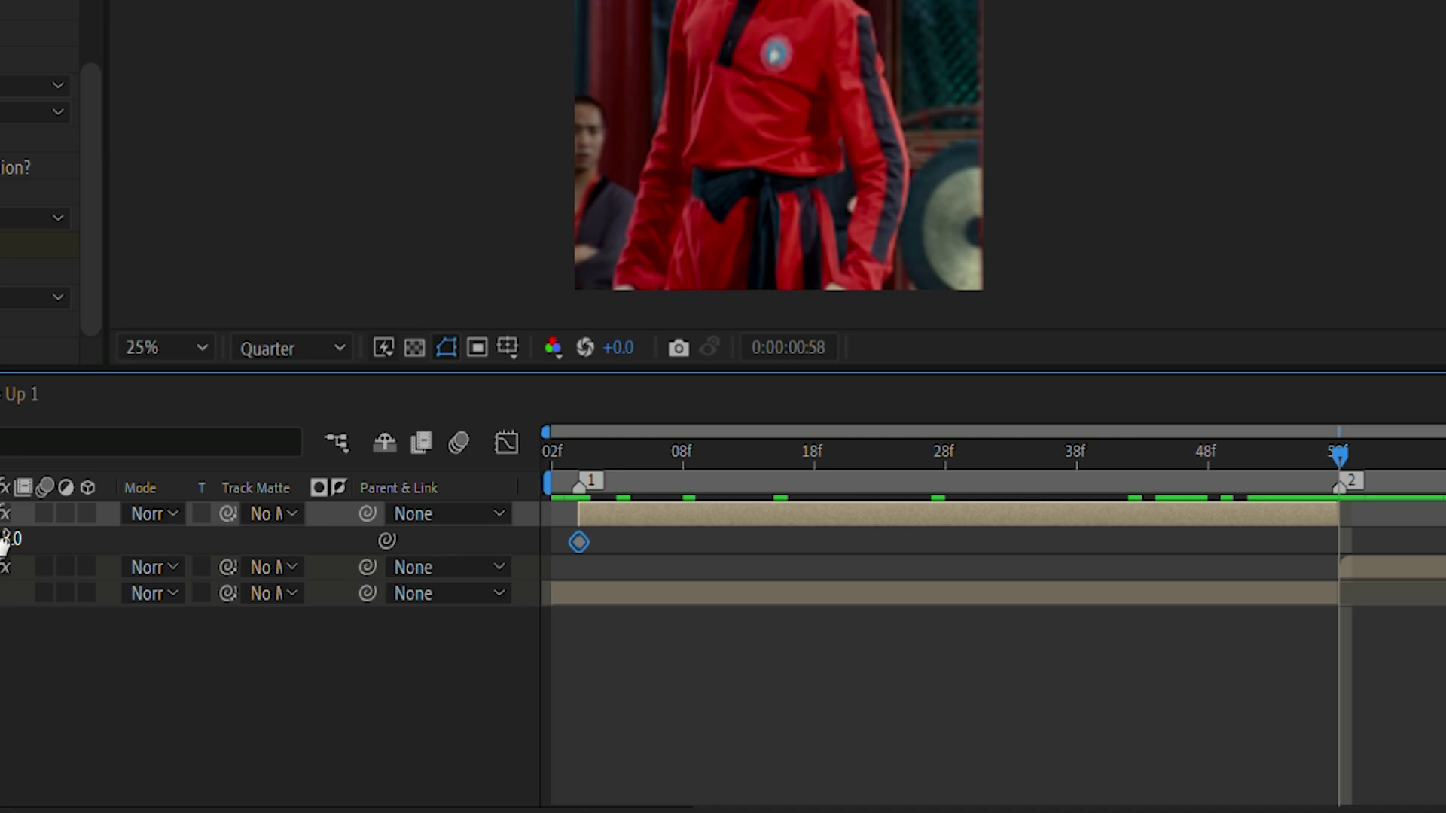
pyautogui.click(6, 541)
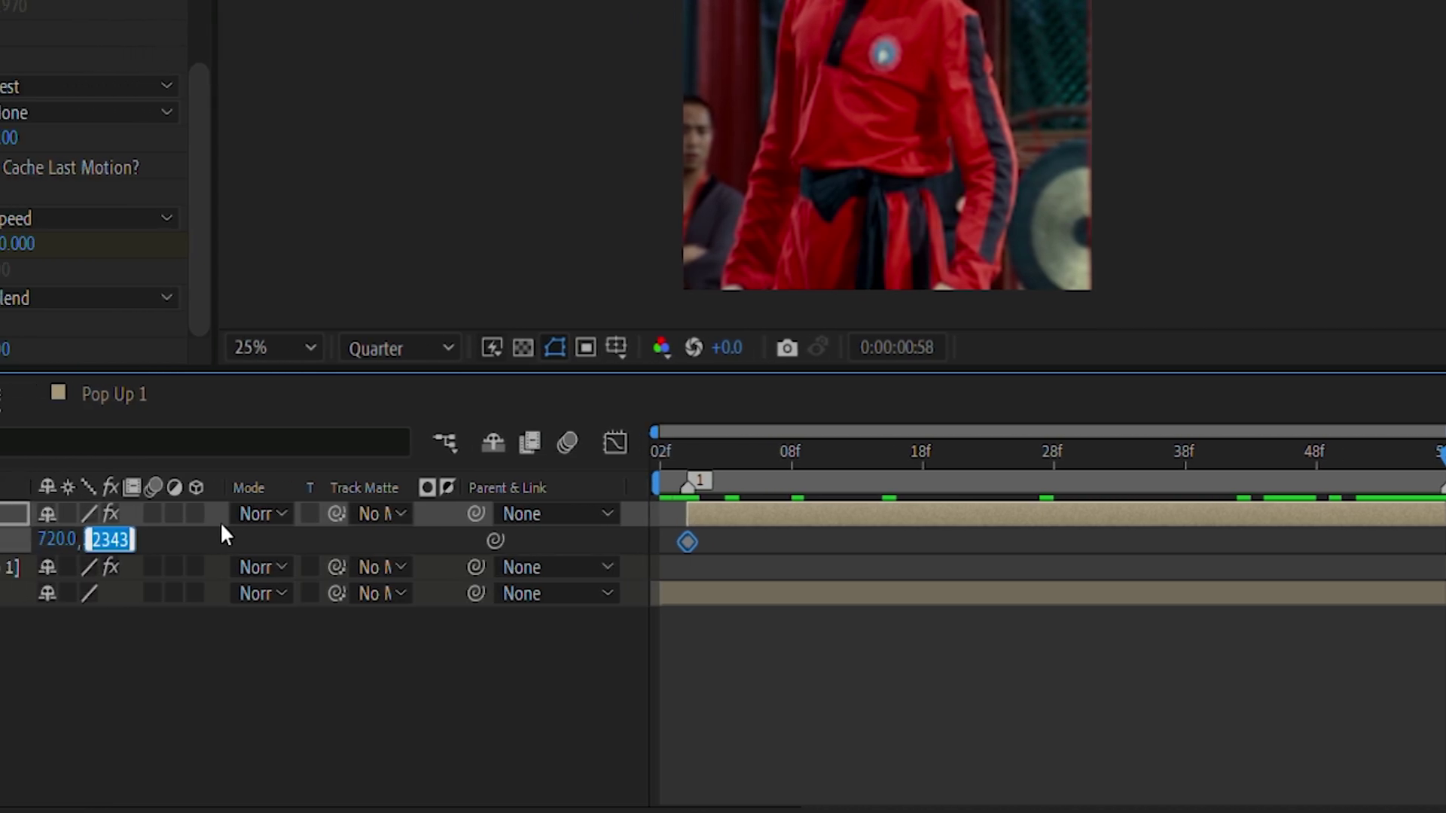
pyautogui.write('800')
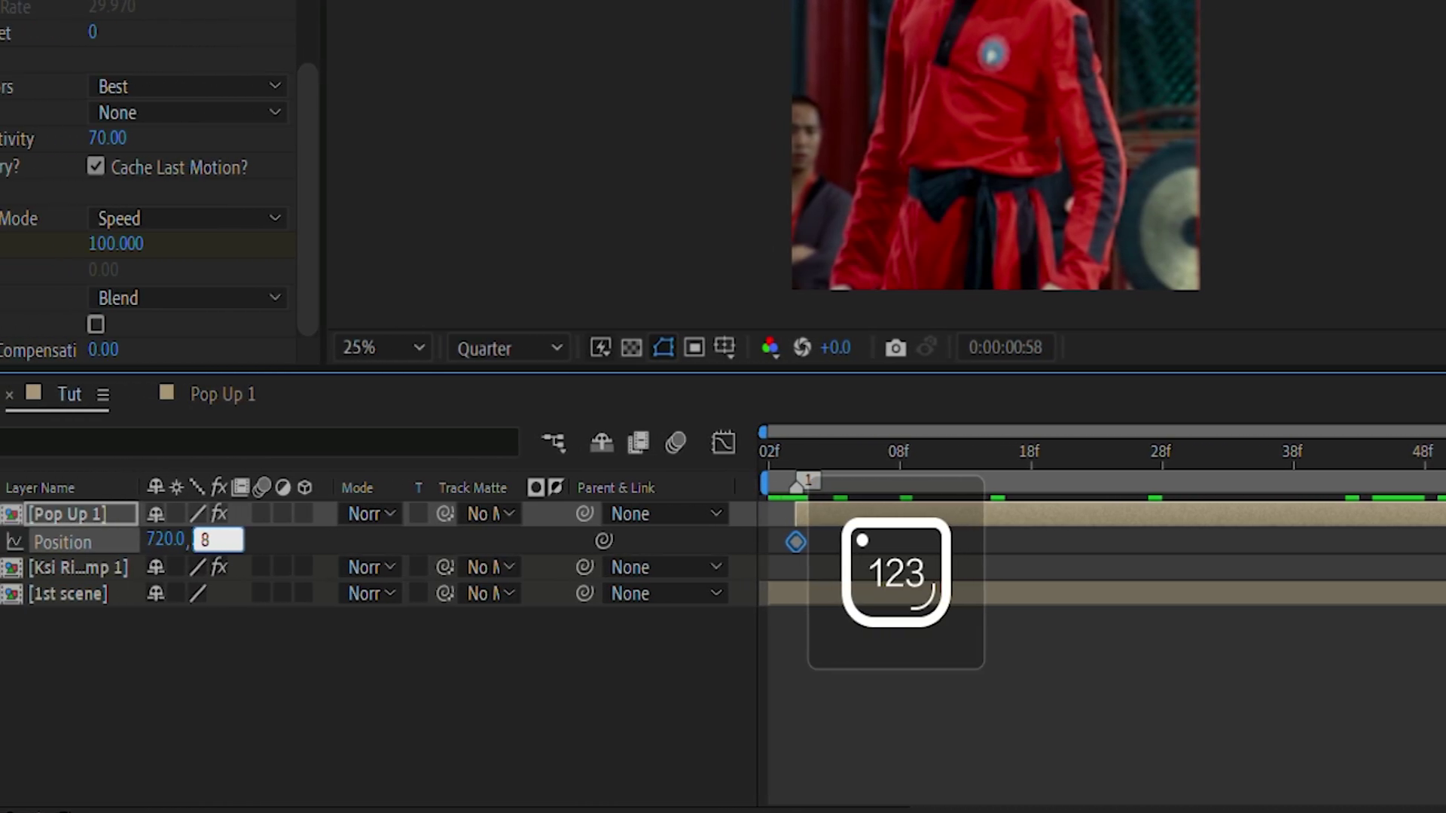
pyautogui.press('Return')
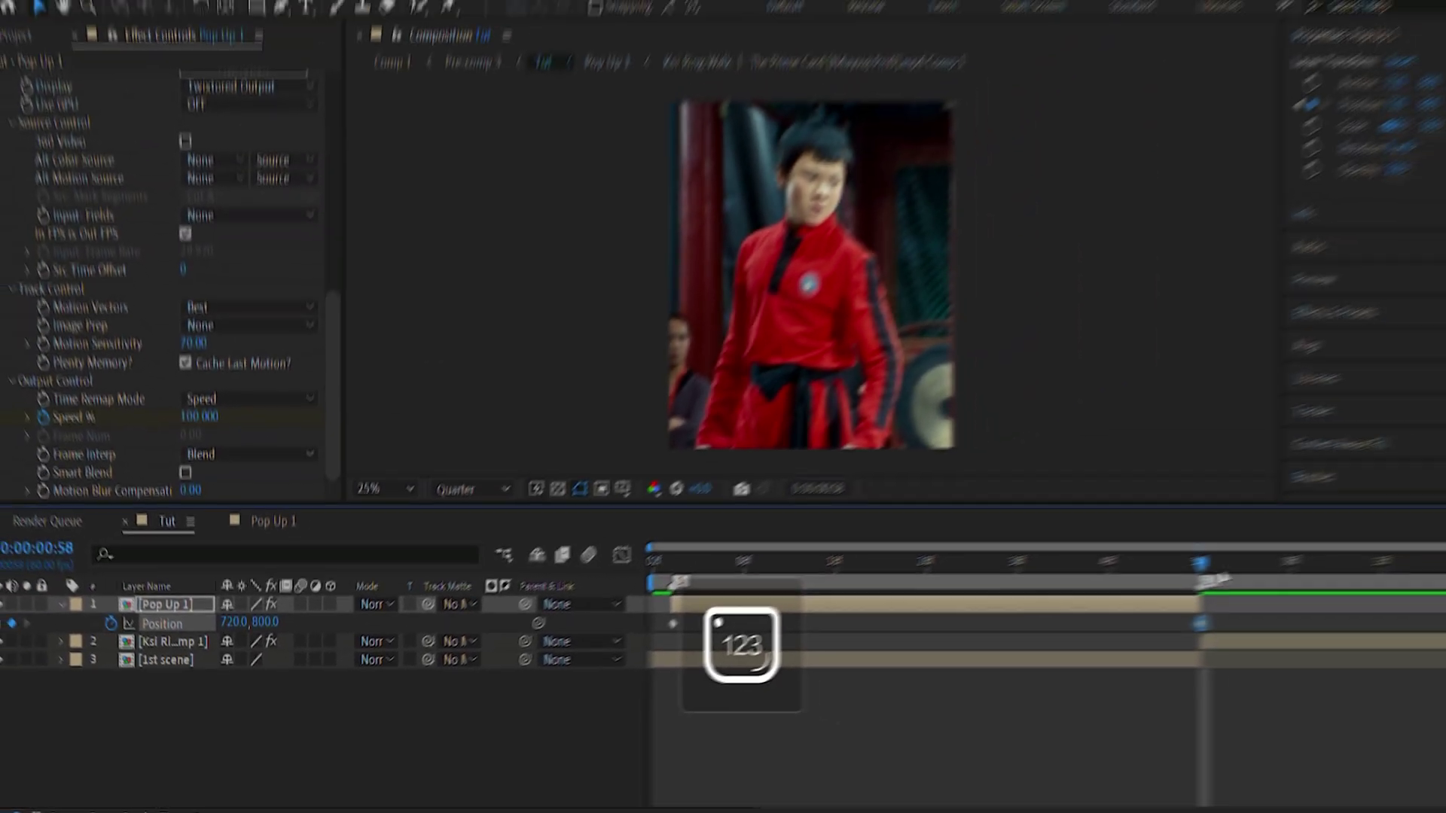
# Return to the first keyframe of Pop Up 1 and separate its Position property into X and Y dimensions.
pyautogui.moveTo(1194, 574); pyautogui.dragTo(706, 637)
pyautogui.click(652, 623)
pyautogui.rightClick(164, 628)
pyautogui.click(240, 375)
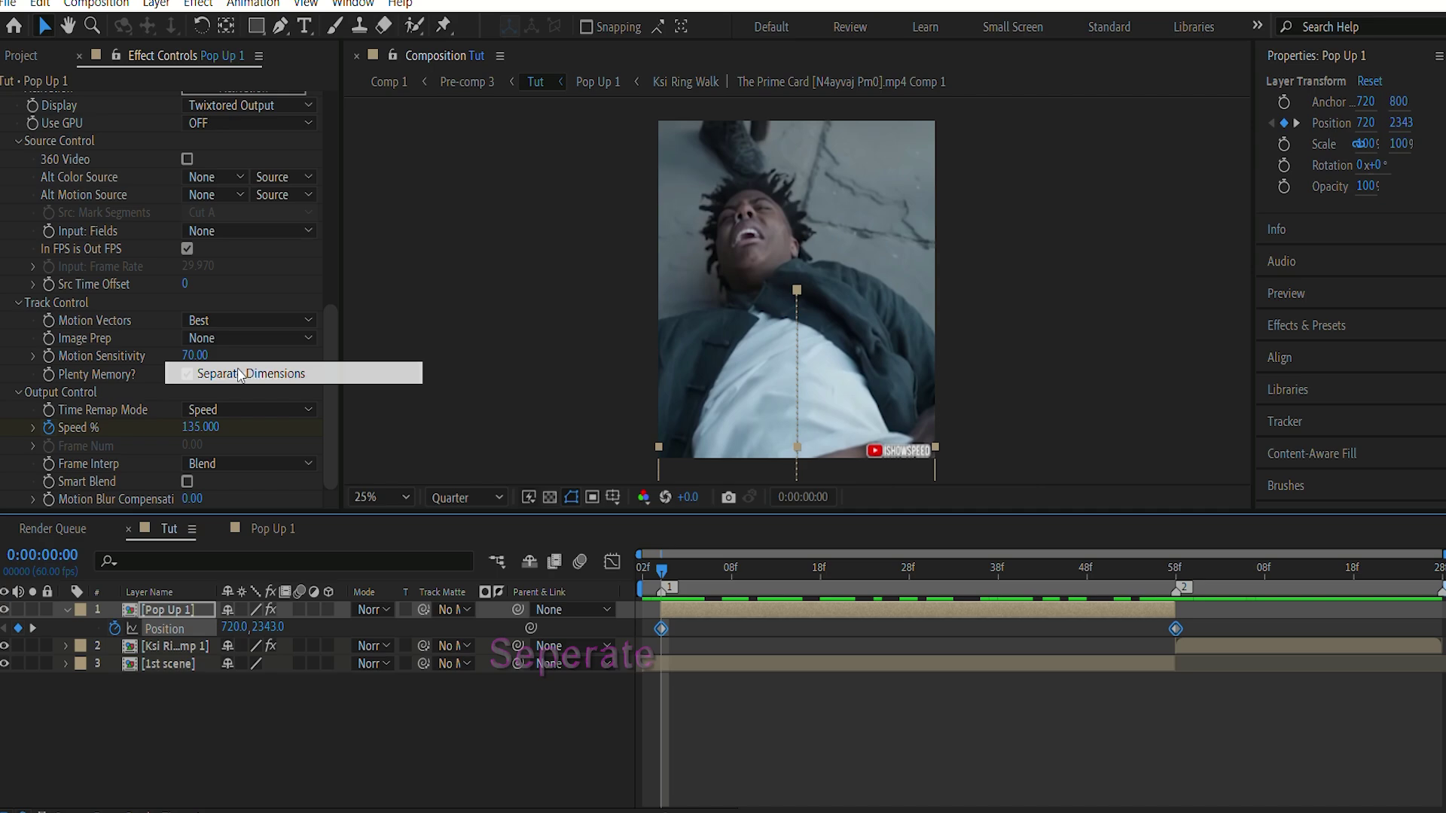
# Apply Easy Ease to both Y Position keyframes of Pop Up 1 and show their curve in the Graph Editor.
pyautogui.click(219, 726)
pyautogui.moveTo(648, 645); pyautogui.dragTo(1213, 666)
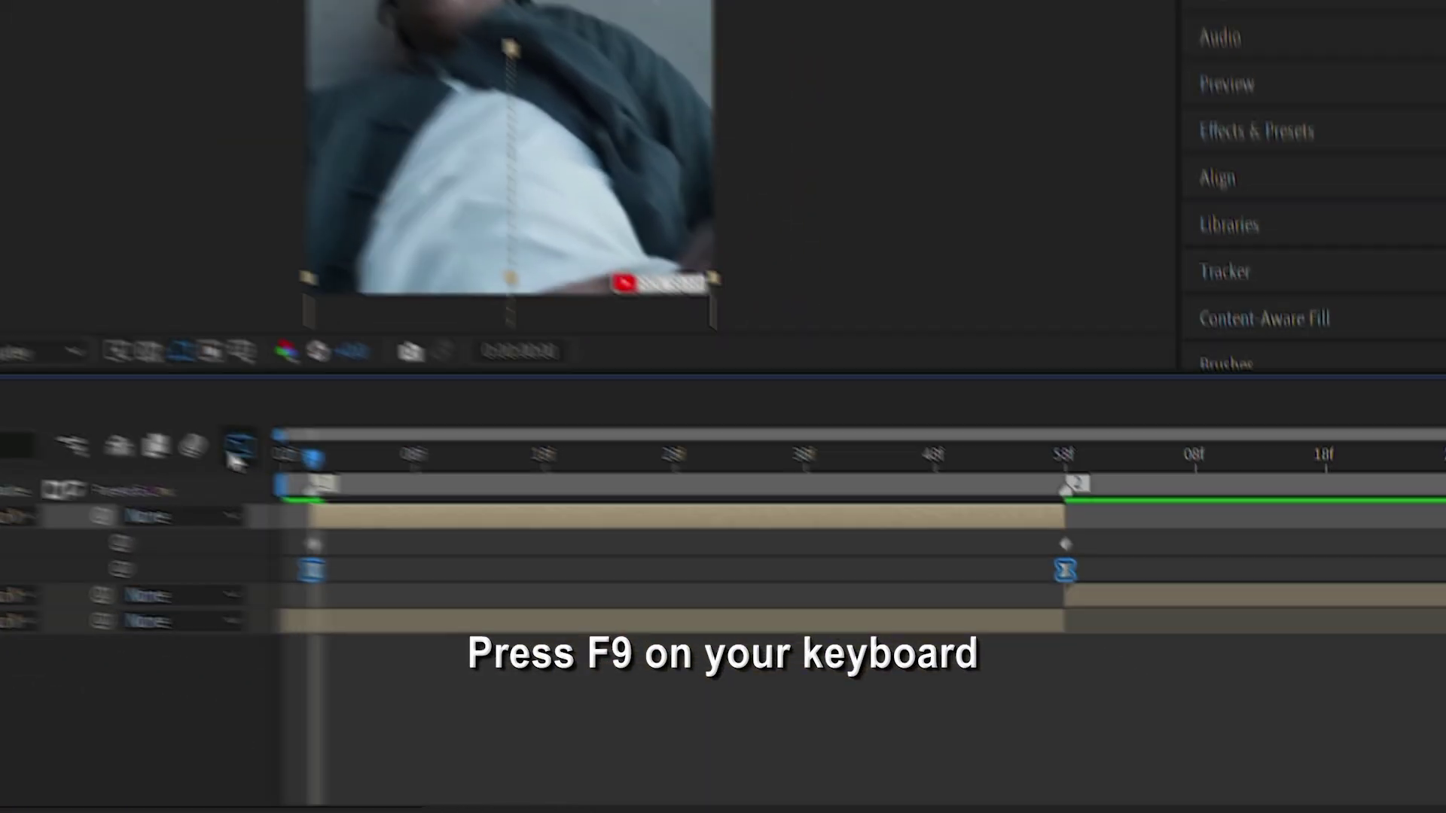
pyautogui.click(612, 562)
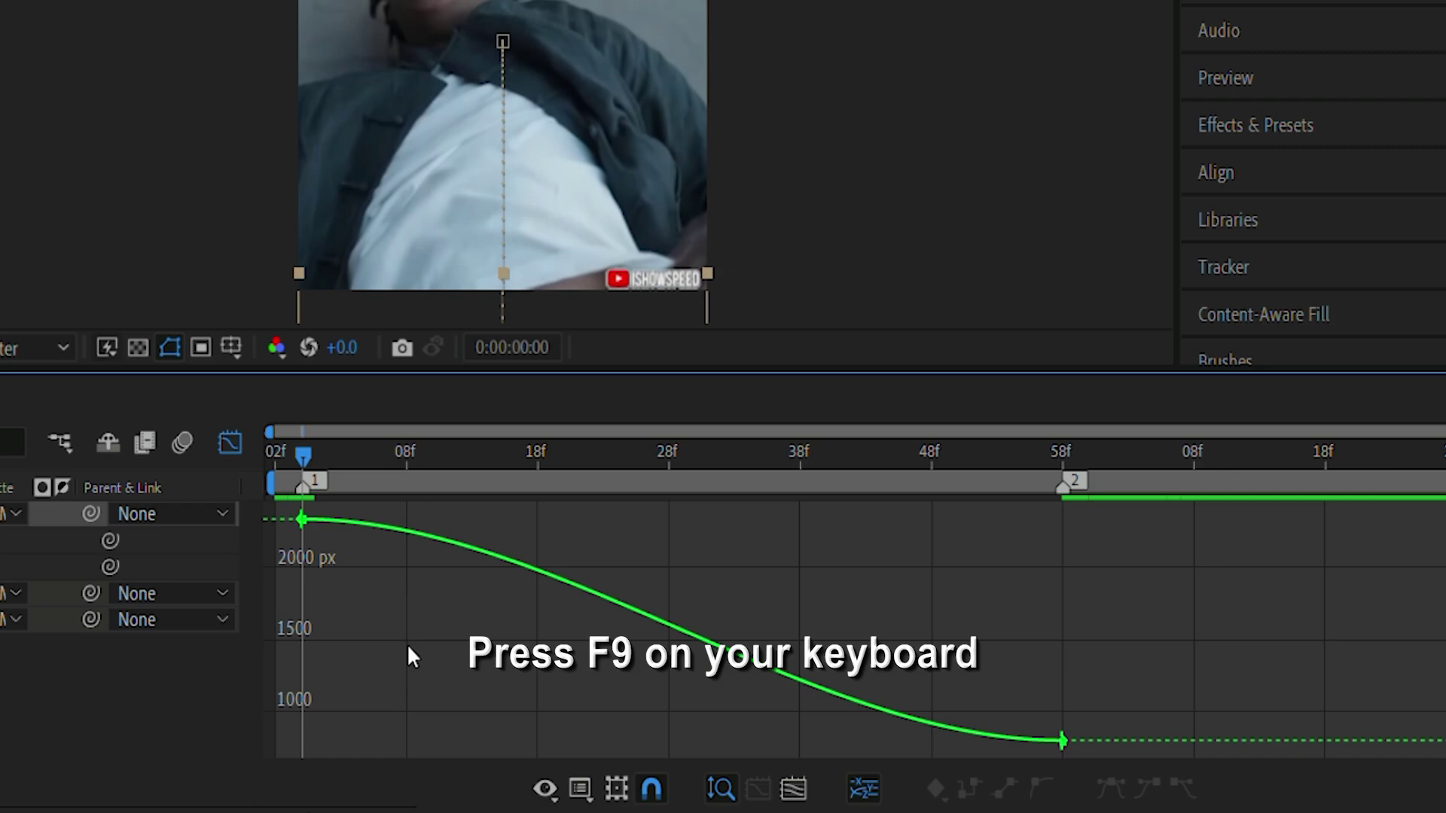
# Reshape Pop Up 1's Y Position curve to start slowly and finish steeply, close the Graph Editor, preview the motion, and collapse its keyframes.
pyautogui.click(302, 519)
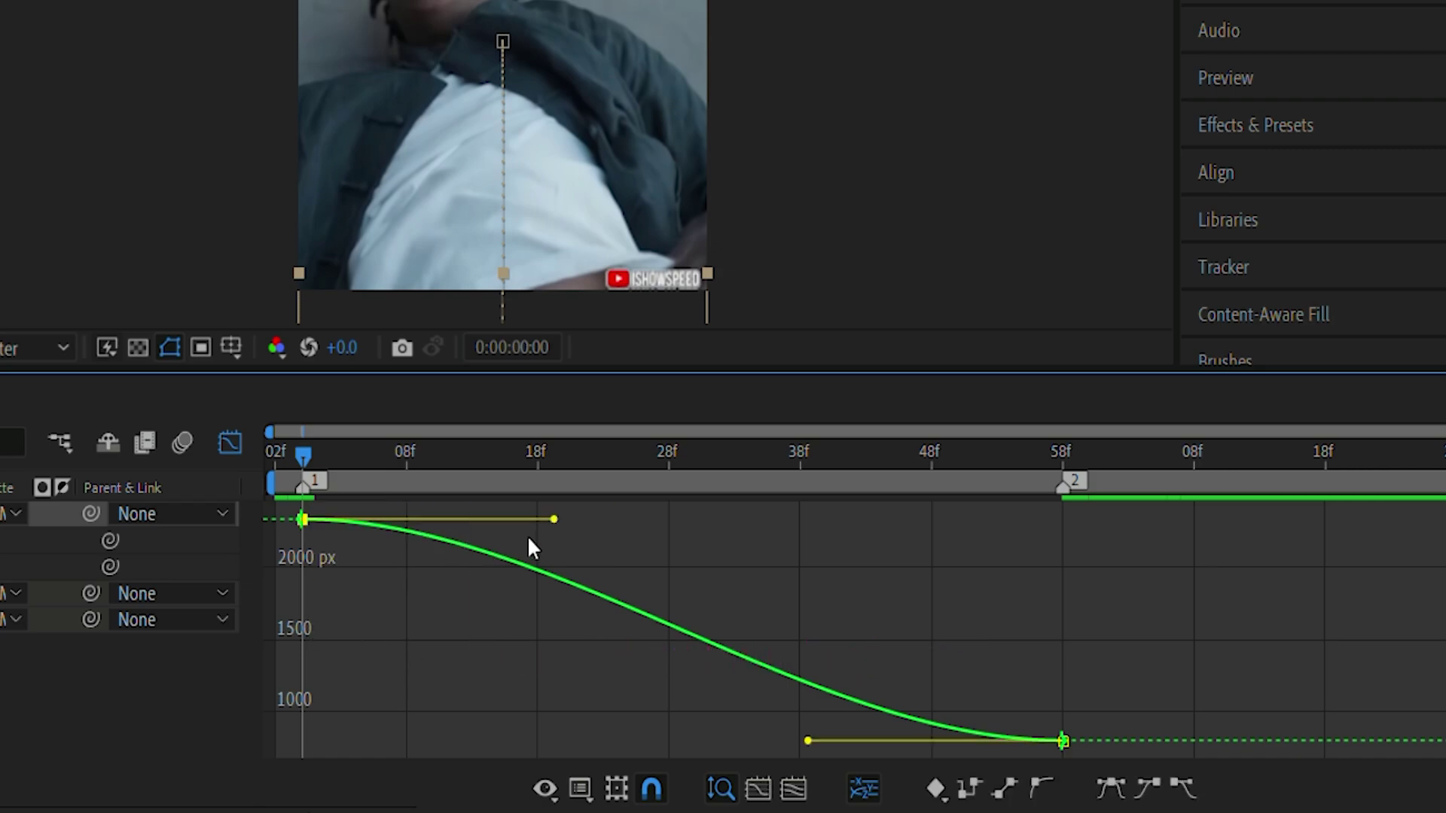
pyautogui.moveTo(555, 520); pyautogui.dragTo(973, 515)
pyautogui.moveTo(809, 740); pyautogui.dragTo(1021, 592)
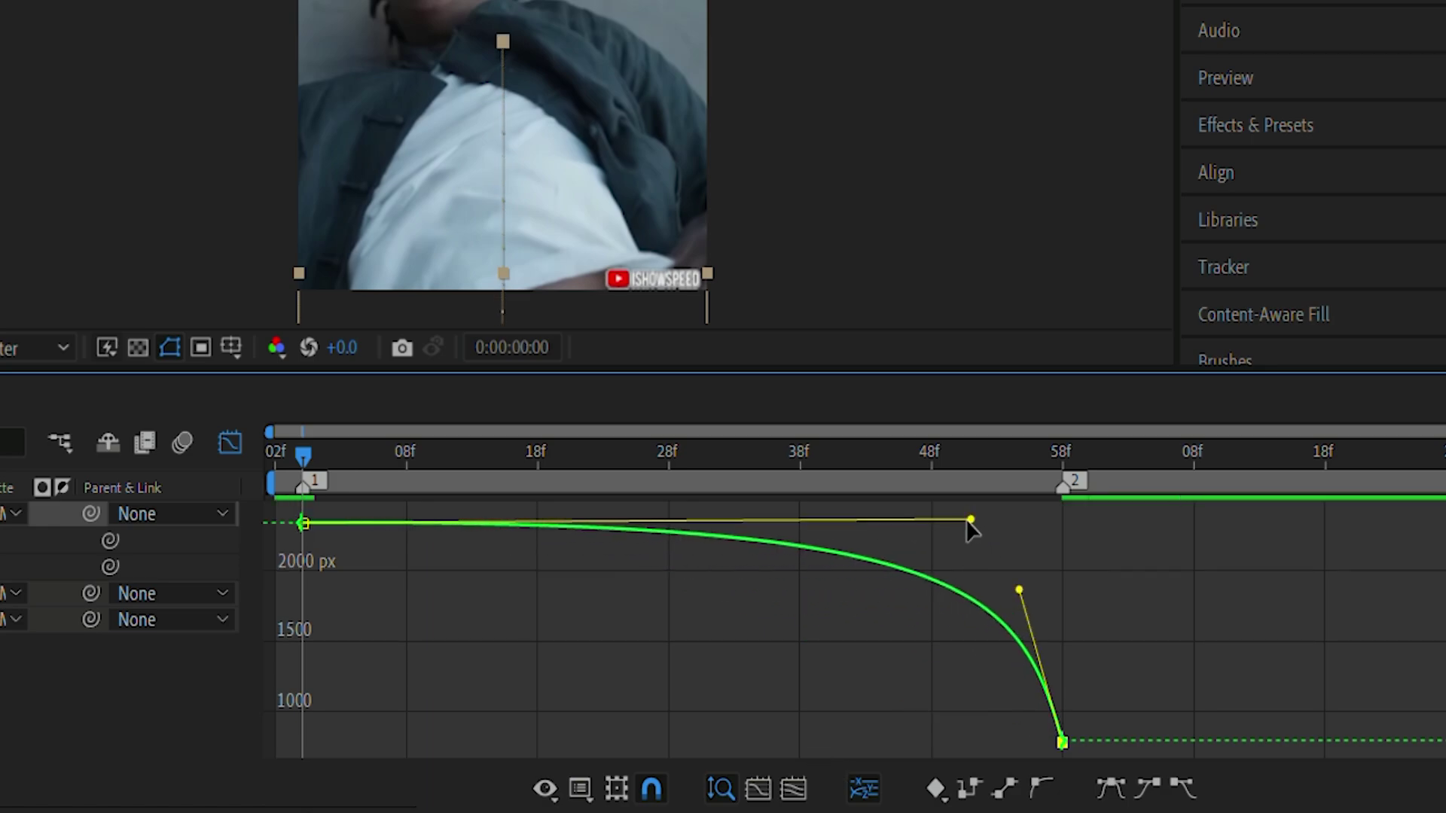
pyautogui.moveTo(971, 519); pyautogui.dragTo(761, 520)
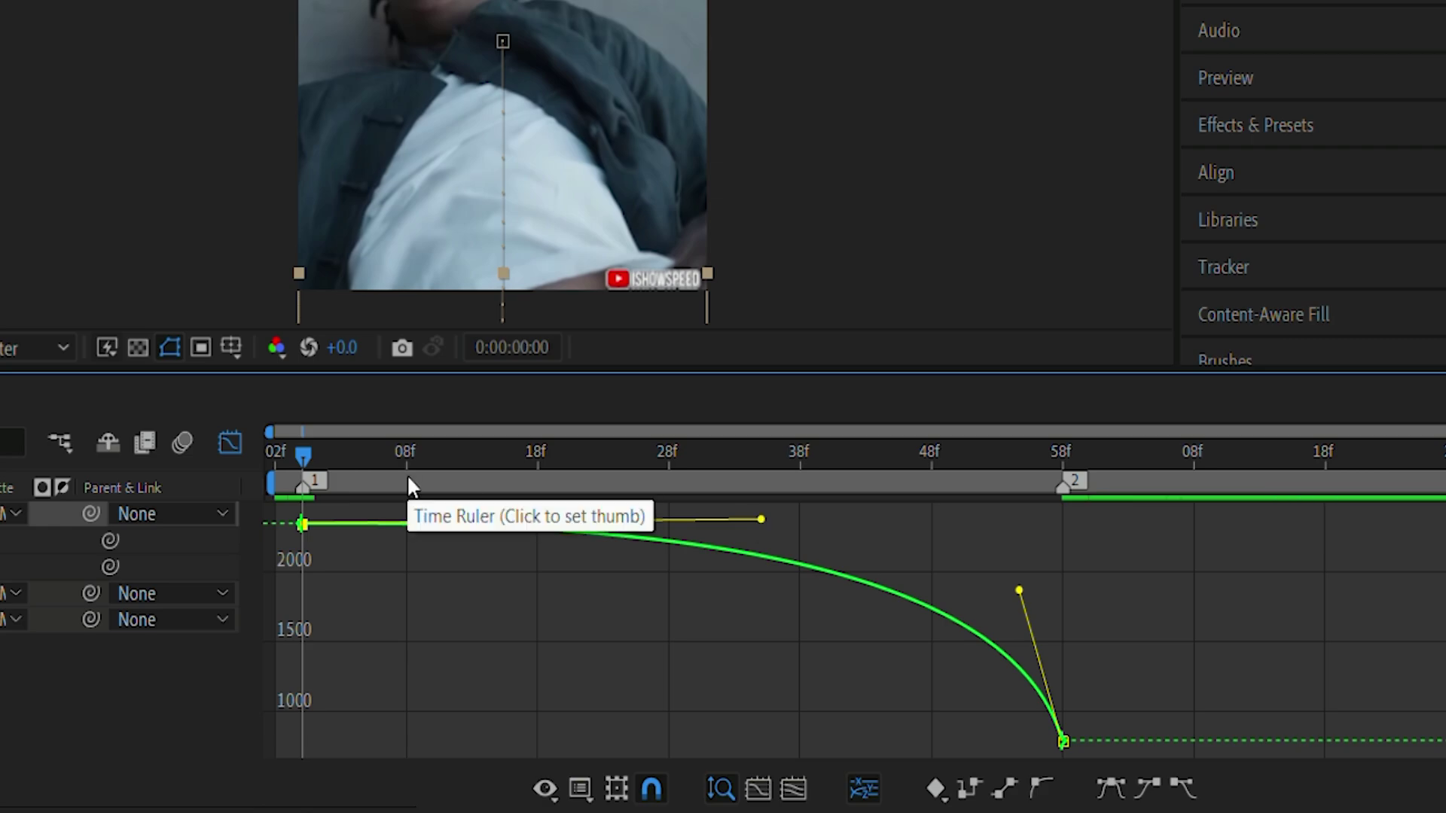
pyautogui.click(230, 443)
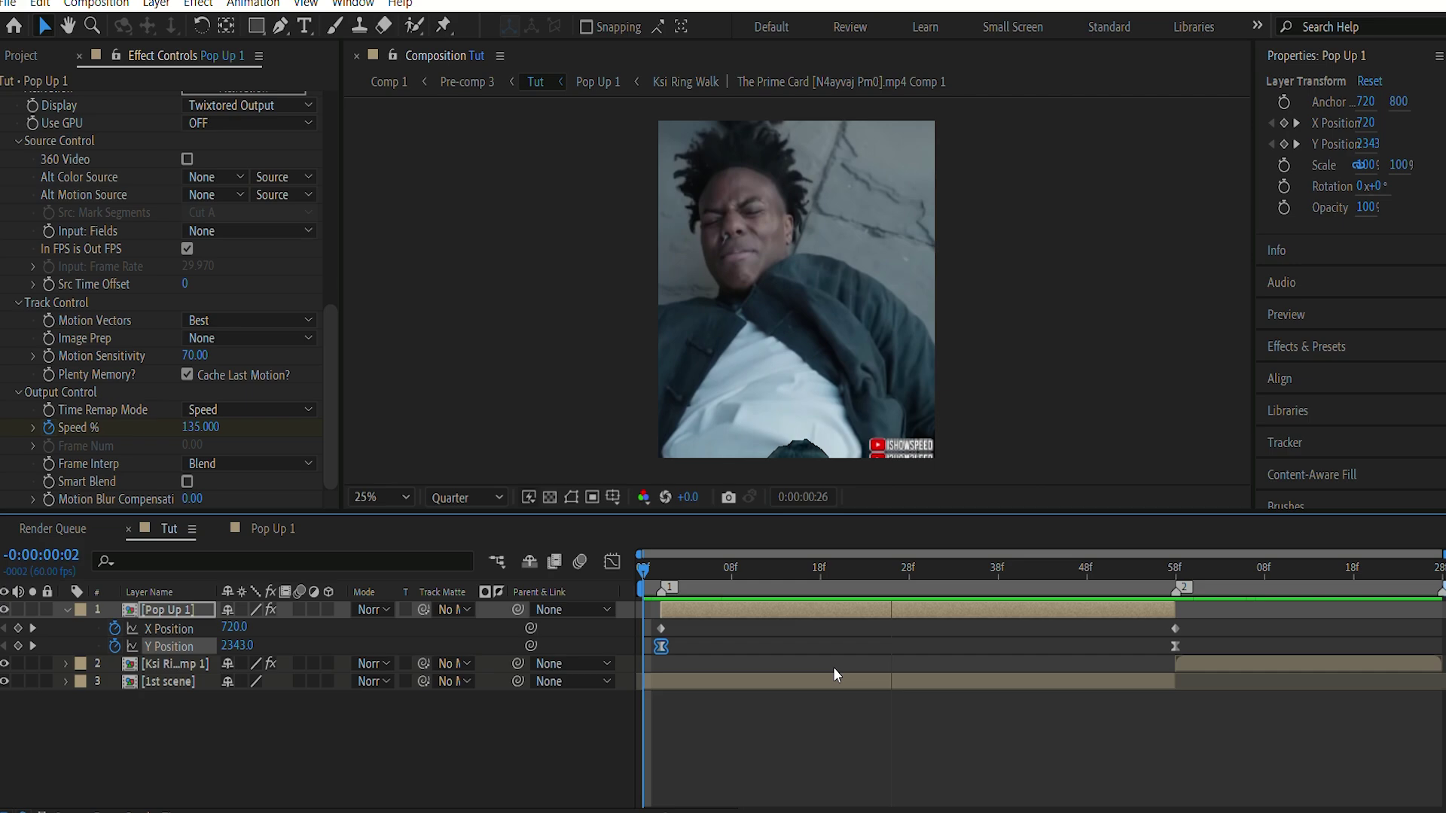
pyautogui.moveTo(836, 575); pyautogui.dragTo(1131, 586)
pyautogui.press('u')
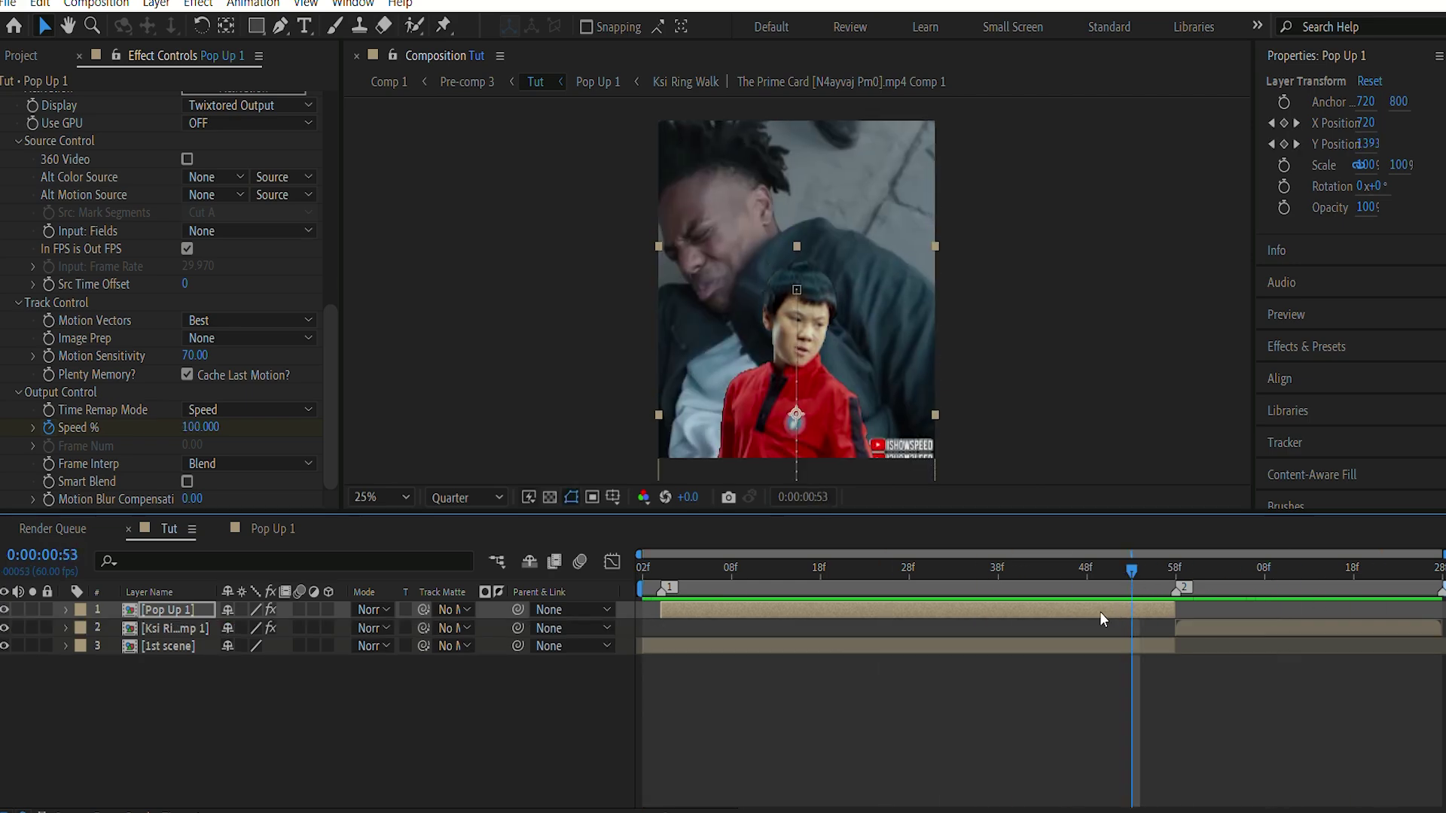
# Add an adjustment layer above Pop Up 1 and cut it to run from 0:00:00:30 to 0:00:01:13.
pyautogui.hotkey('ctrl', 'alt', 'y')
pyautogui.moveTo(1110, 573); pyautogui.dragTo(923, 590)
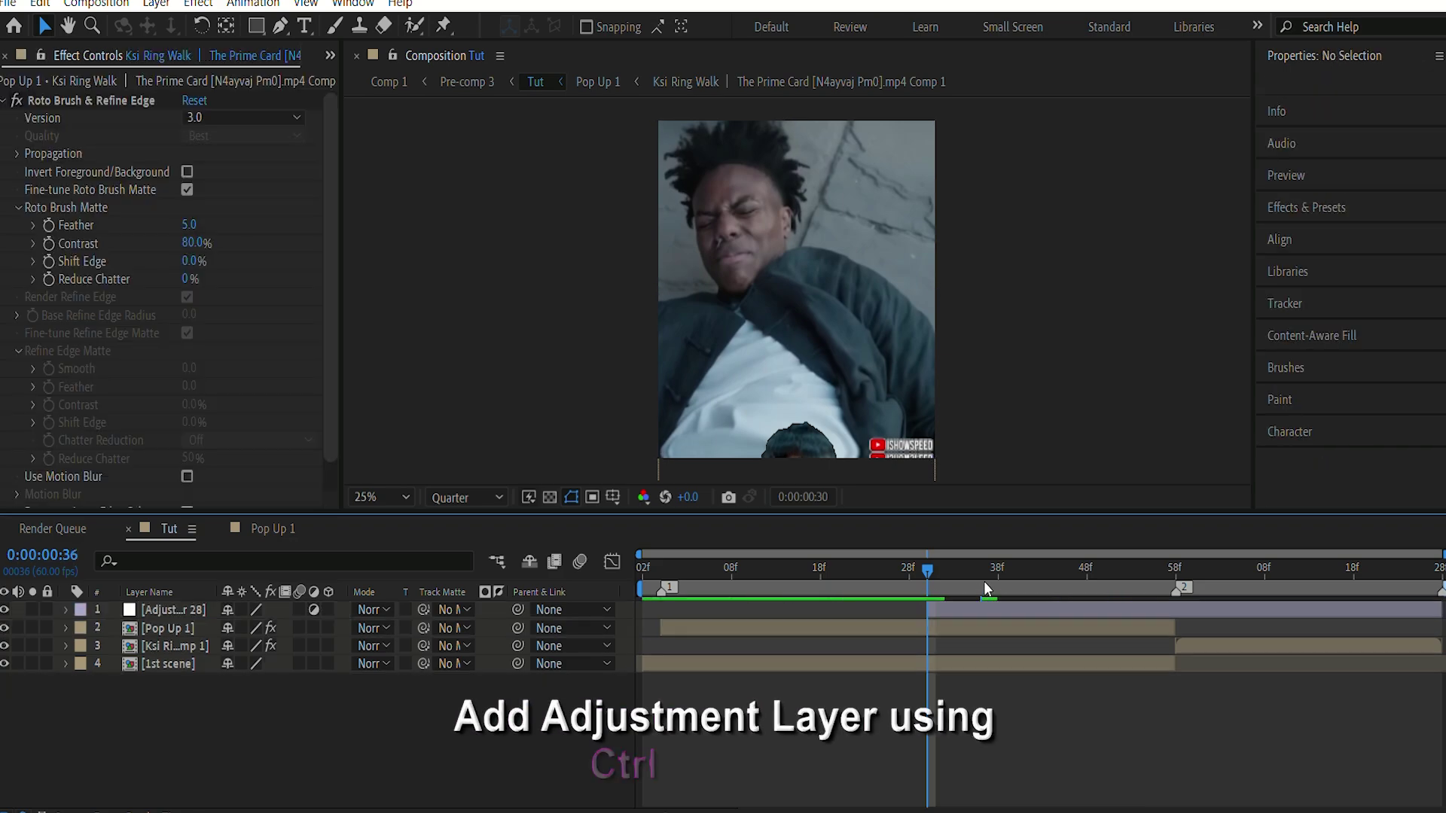
pyautogui.moveTo(984, 581); pyautogui.dragTo(1311, 583)
pyautogui.click(1332, 606)
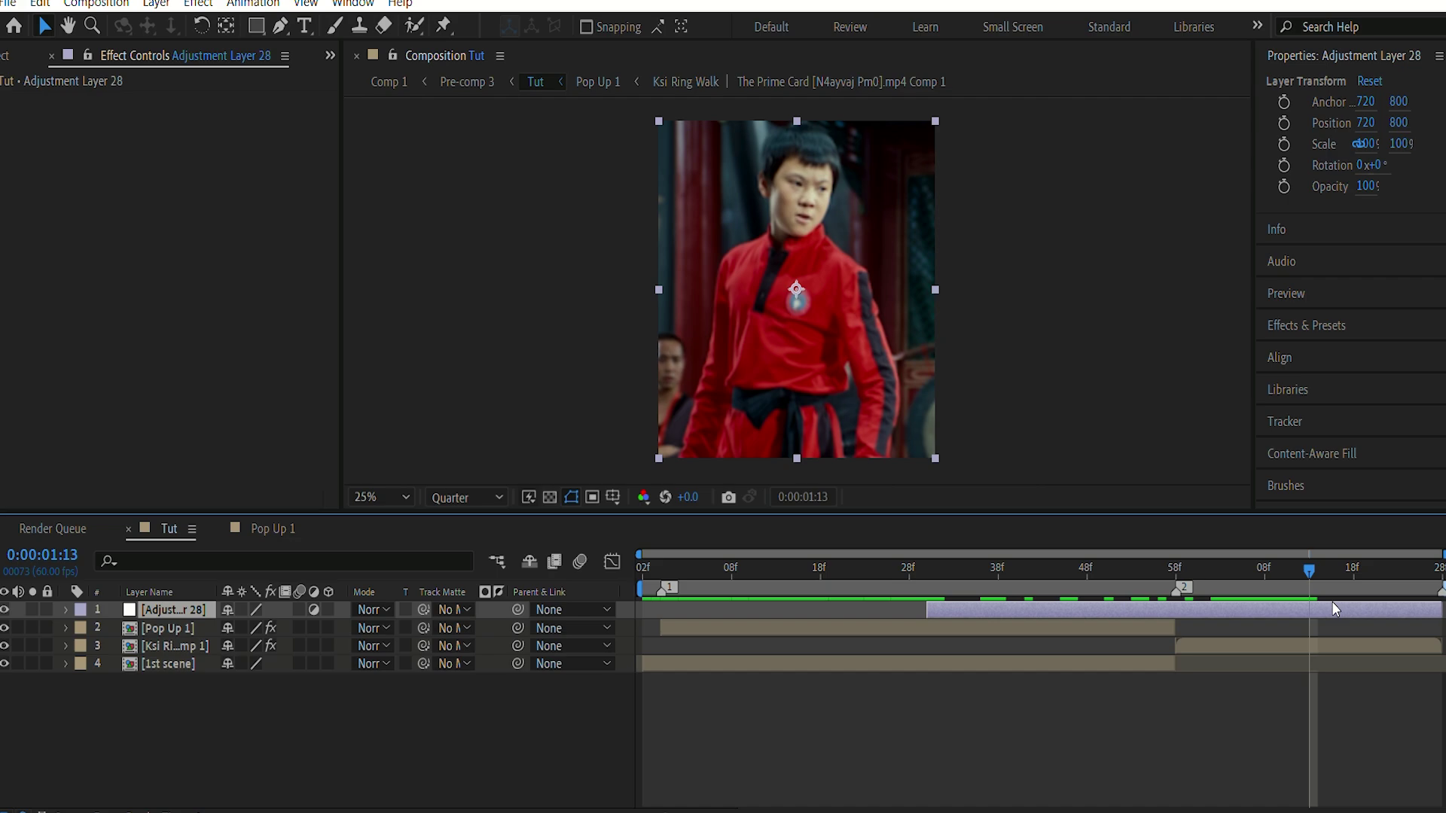
pyautogui.hotkey('ctrl', 'shift', 'd')
pyautogui.press('Delete')
# Apply the BCC Ripple Dissolve effect to the adjustment layer and set its Animation mode to Pct. Done.
pyautogui.moveTo(1316, 574); pyautogui.dragTo(1072, 589)
pyautogui.click(1099, 616)
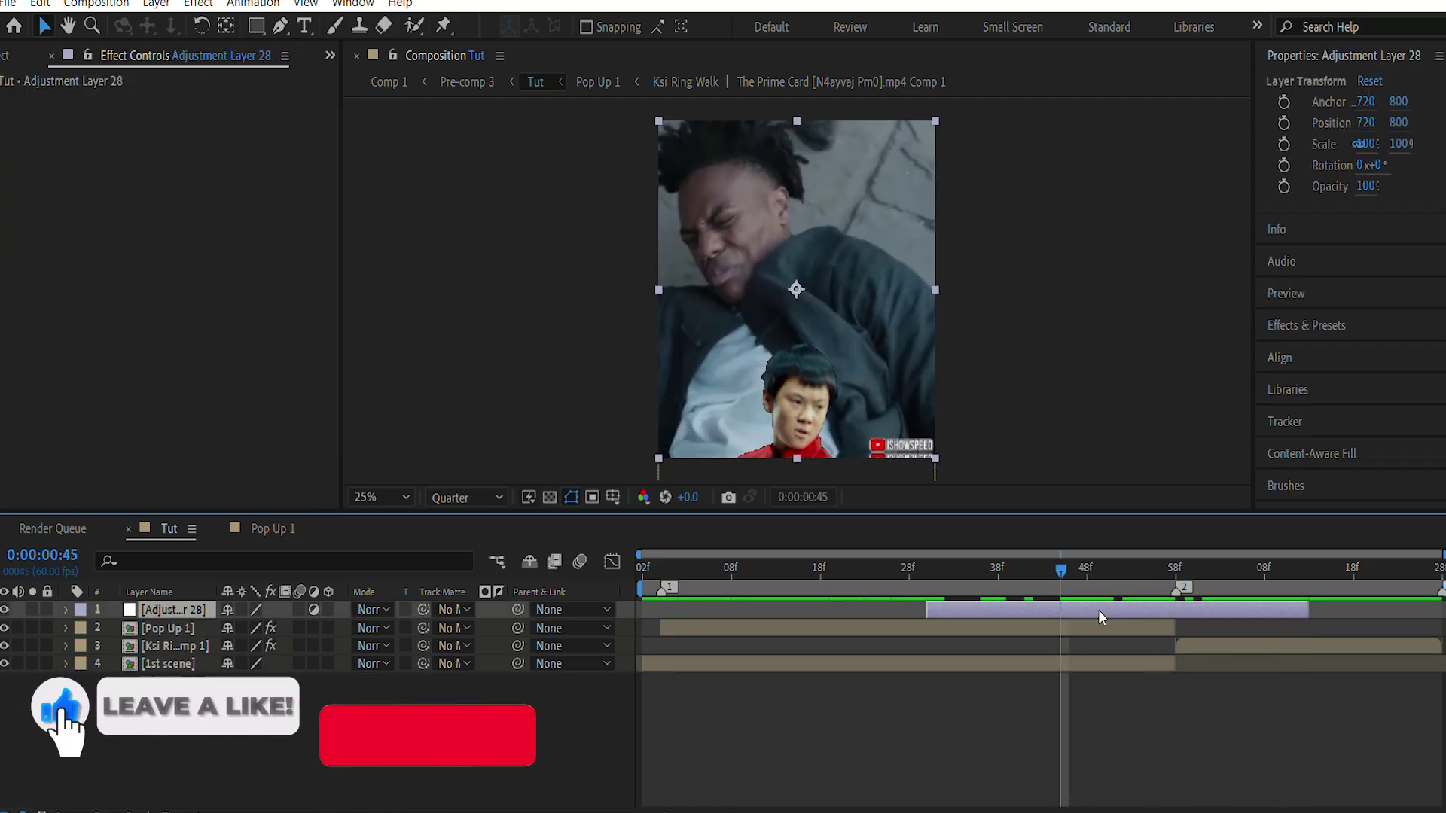
pyautogui.hotkey('ctrl', 'space')
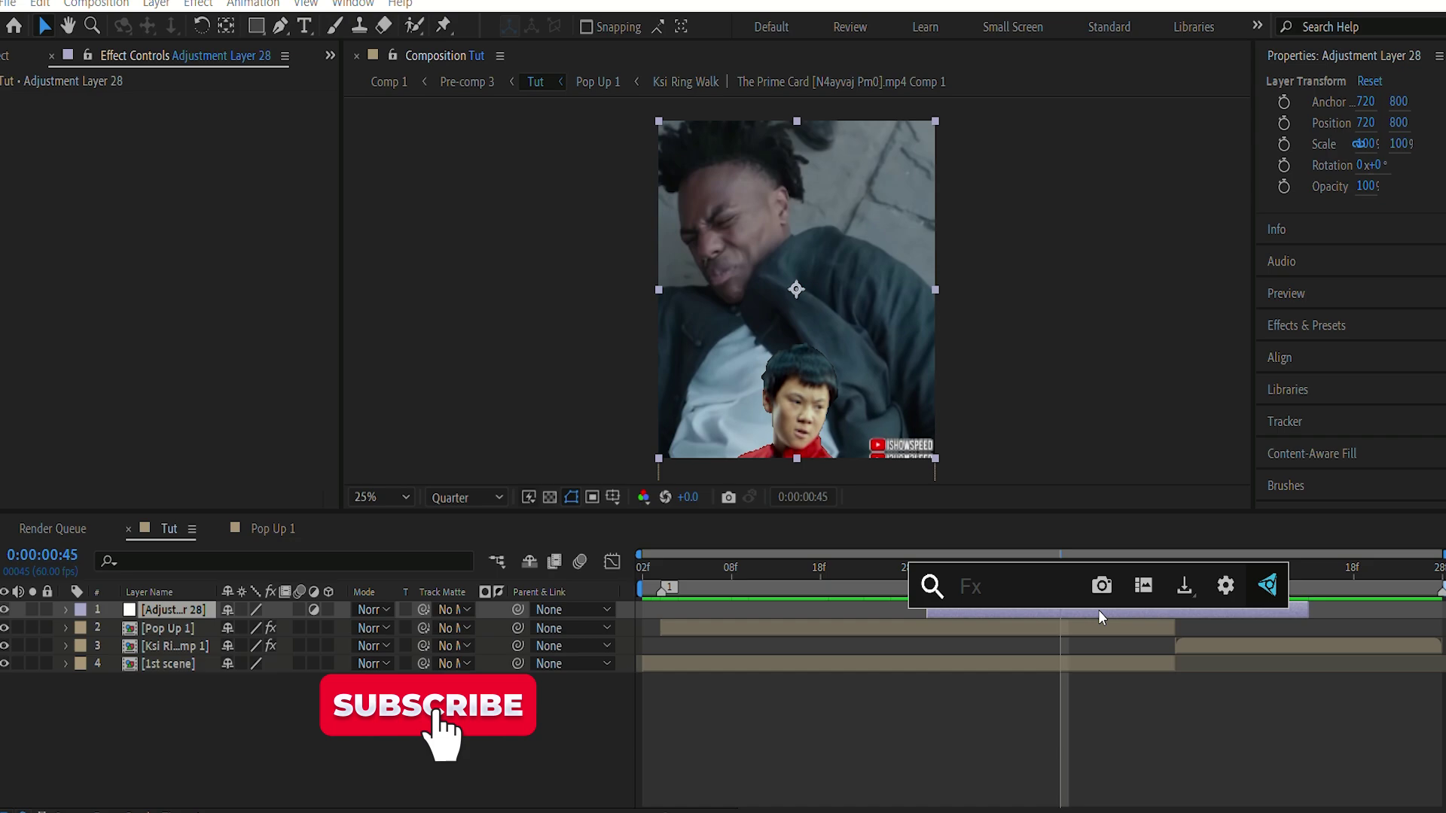
pyautogui.write('bcc')
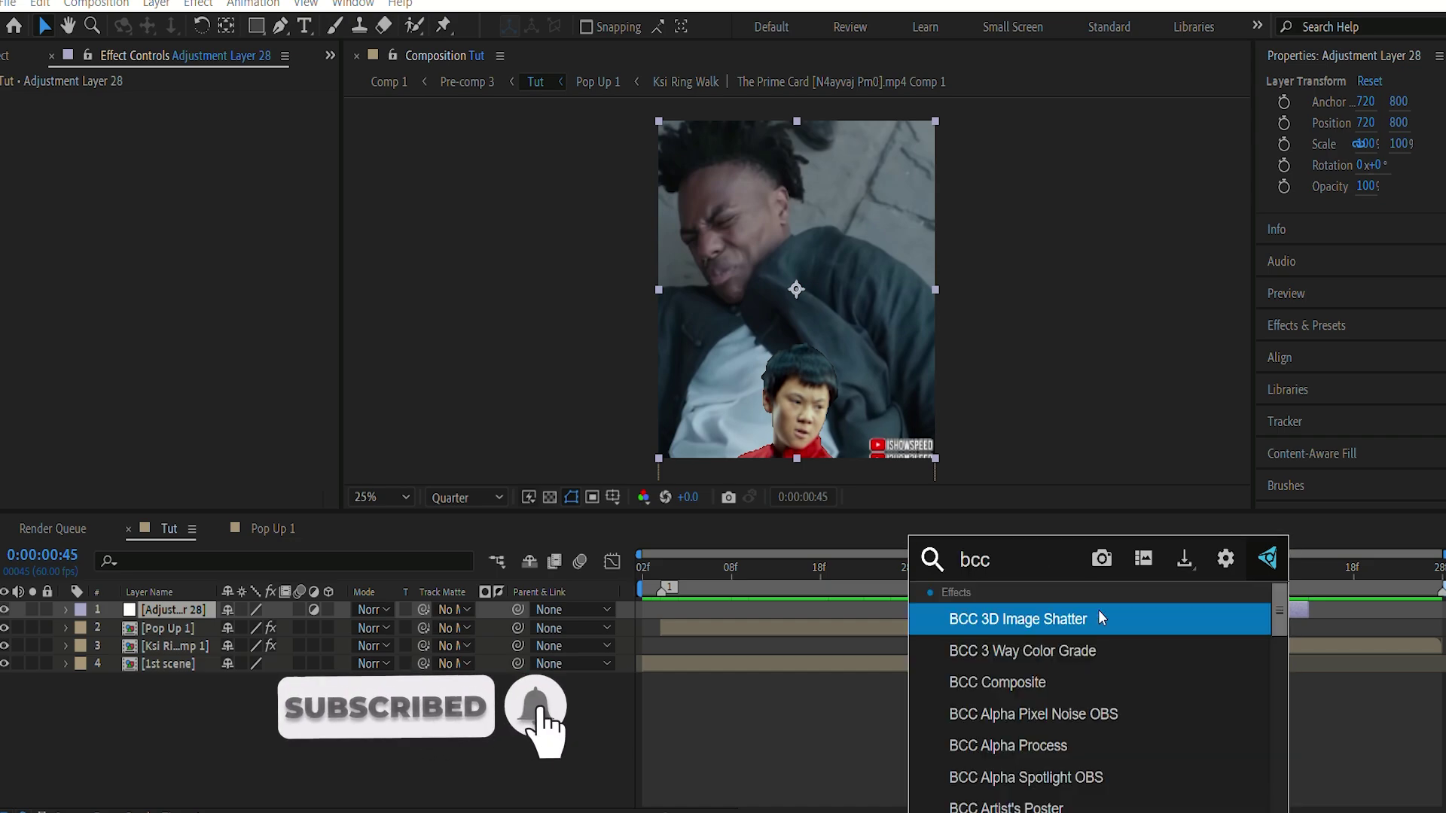
pyautogui.write(' ri')
pyautogui.click(1040, 714)
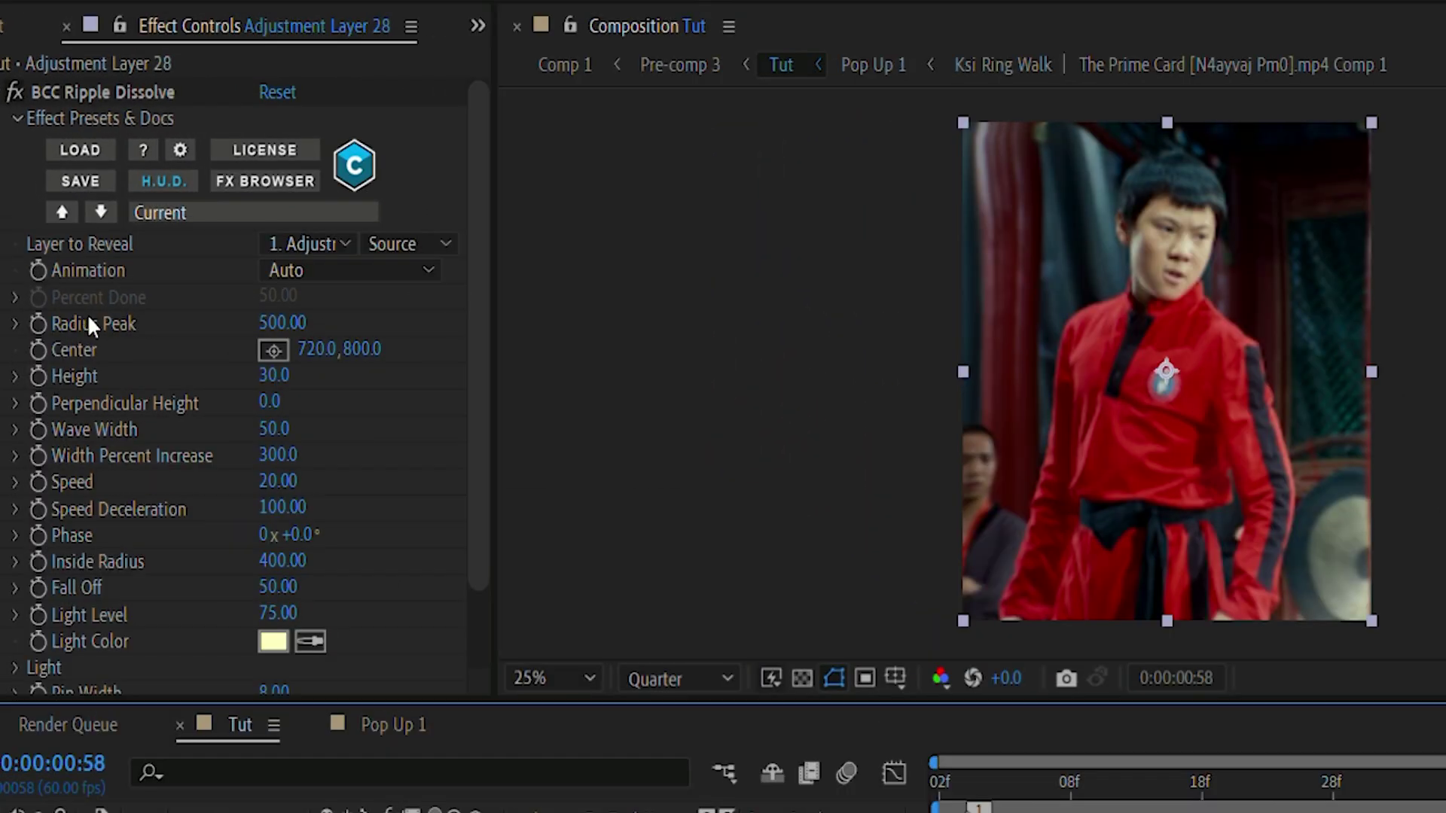
pyautogui.click(317, 270)
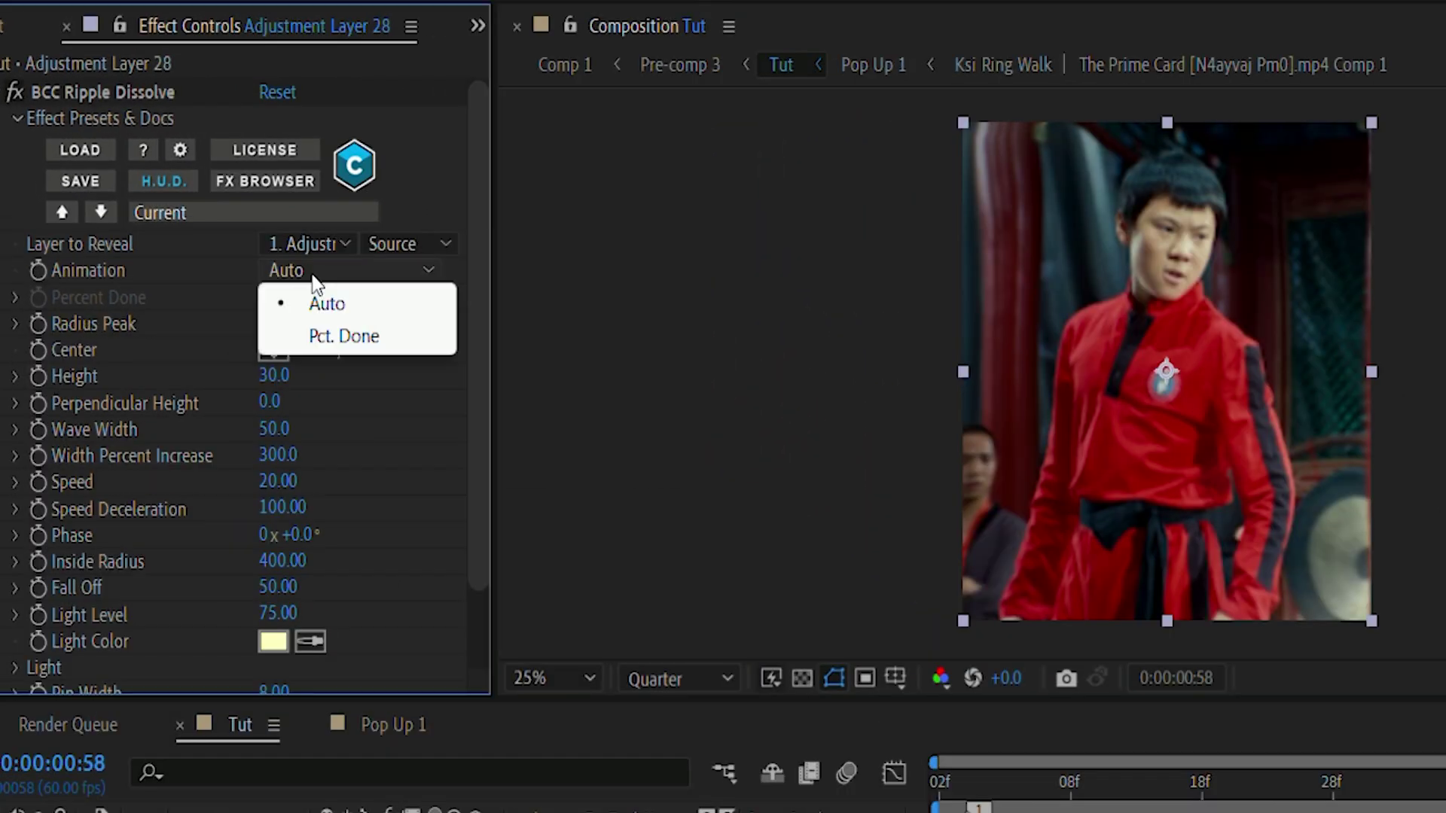
pyautogui.click(320, 337)
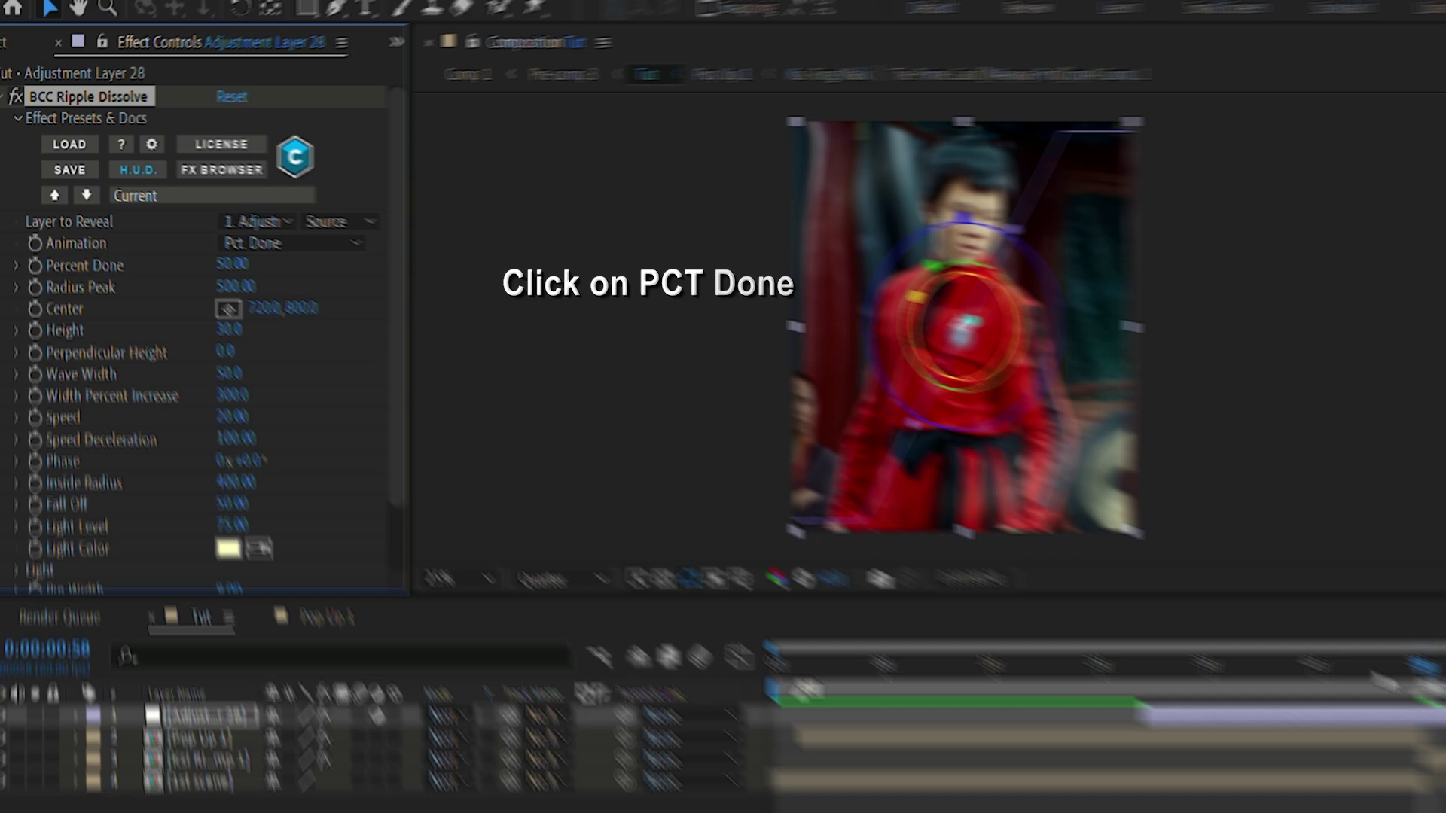
# Set Ripple Dissolve's Percent Done to 20 and keyframe it at the second marker, 0:00:00:58.
pyautogui.scroll(1, 1175, 614)
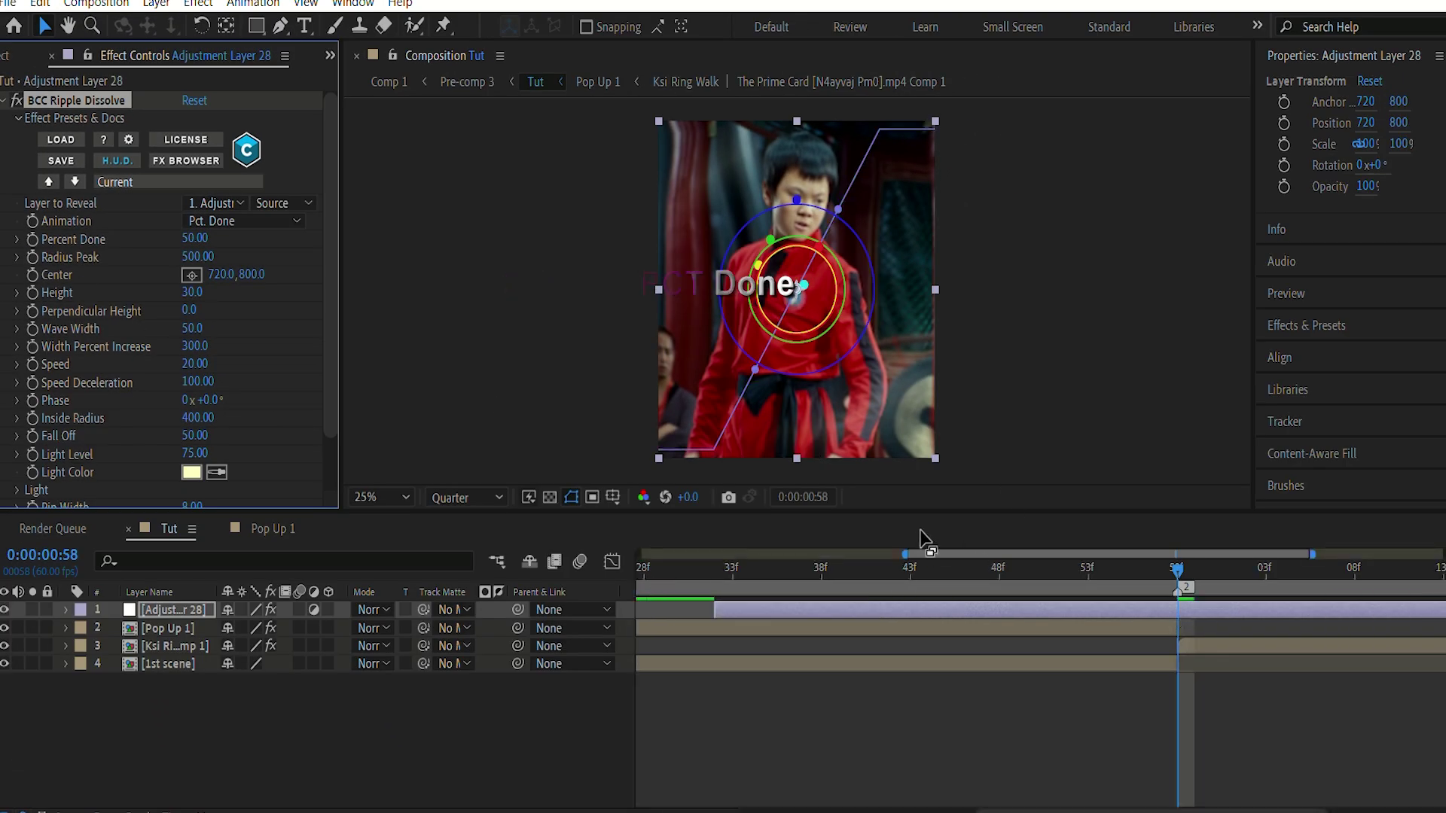
pyautogui.moveTo(945, 554); pyautogui.dragTo(991, 550)
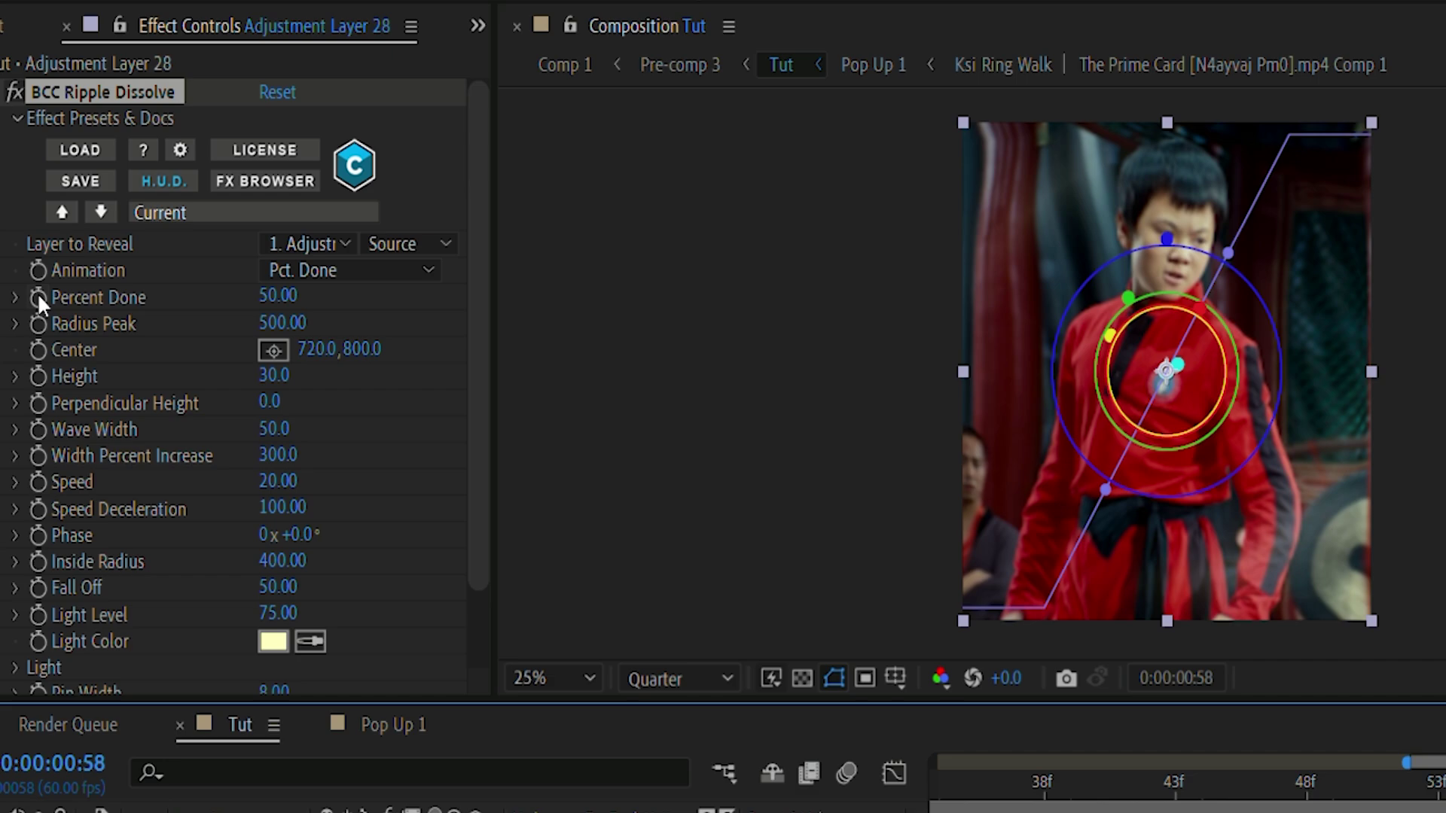
pyautogui.click(284, 300)
pyautogui.write('20')
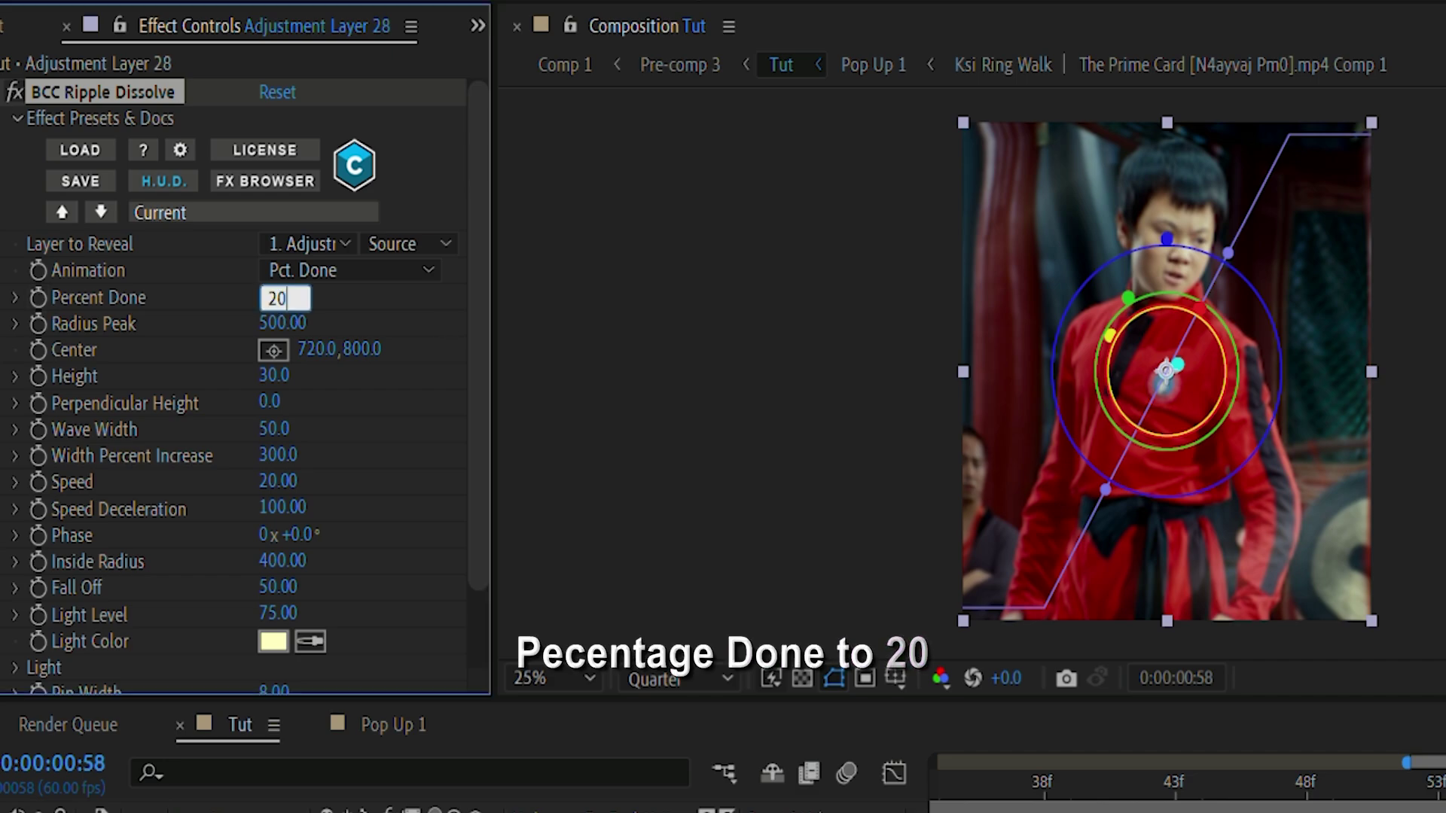
pyautogui.press('Return')
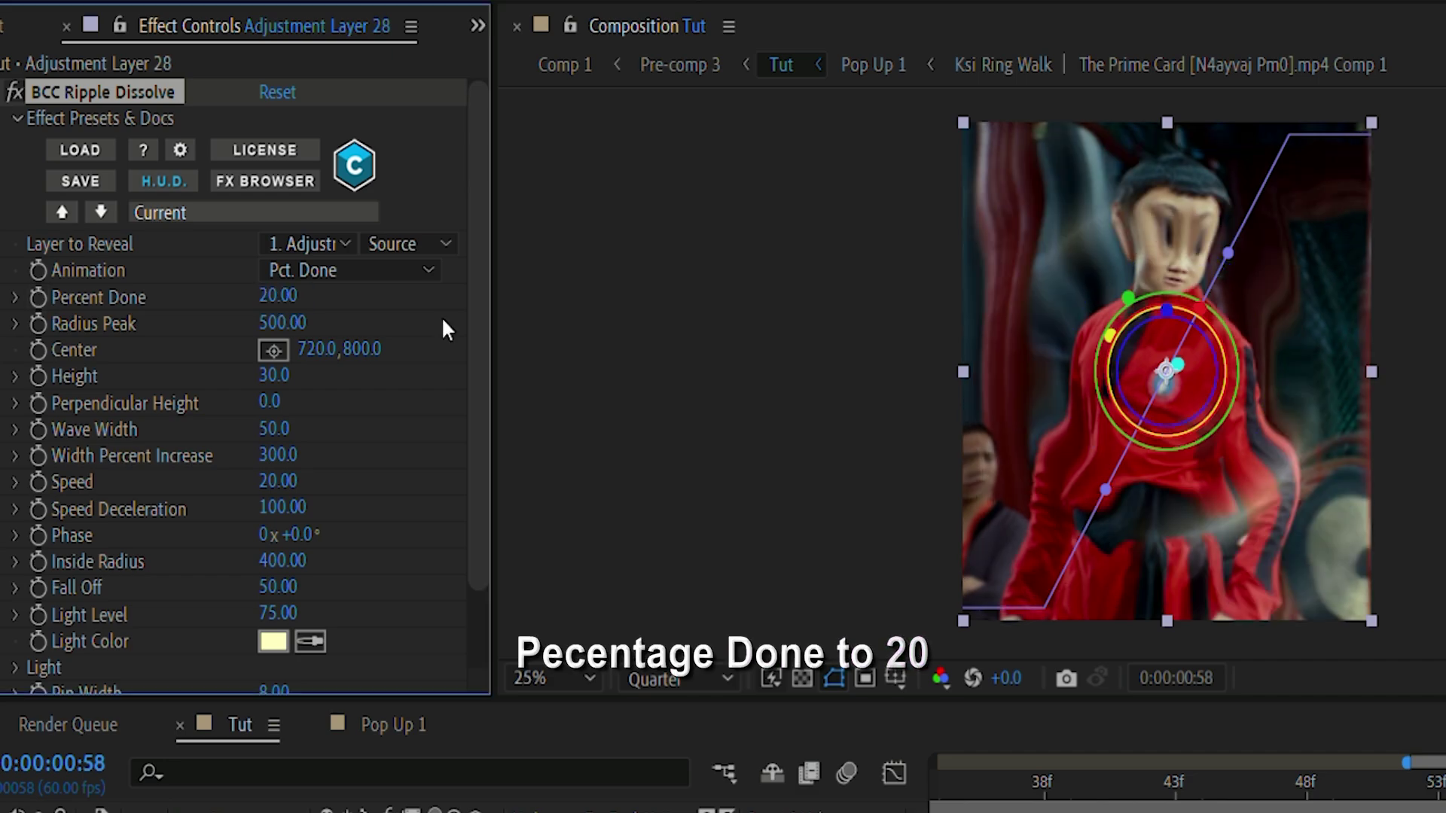
pyautogui.click(36, 301)
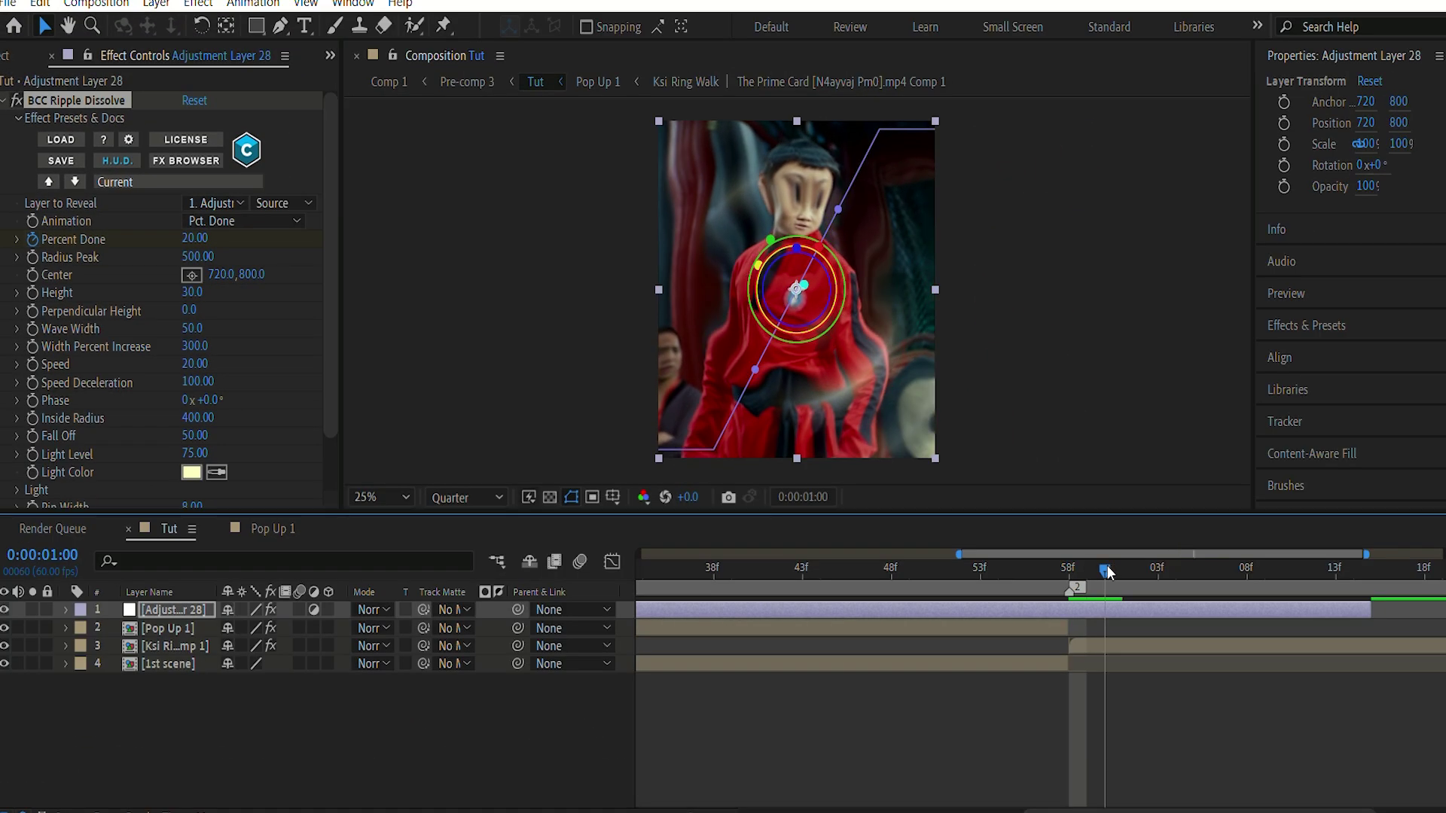
# Keyframe Ripple Dissolve's Percent Done at 100 at the adjustment layer's end, 0:00:01:15.
pyautogui.moveTo(1107, 572); pyautogui.dragTo(1375, 573)
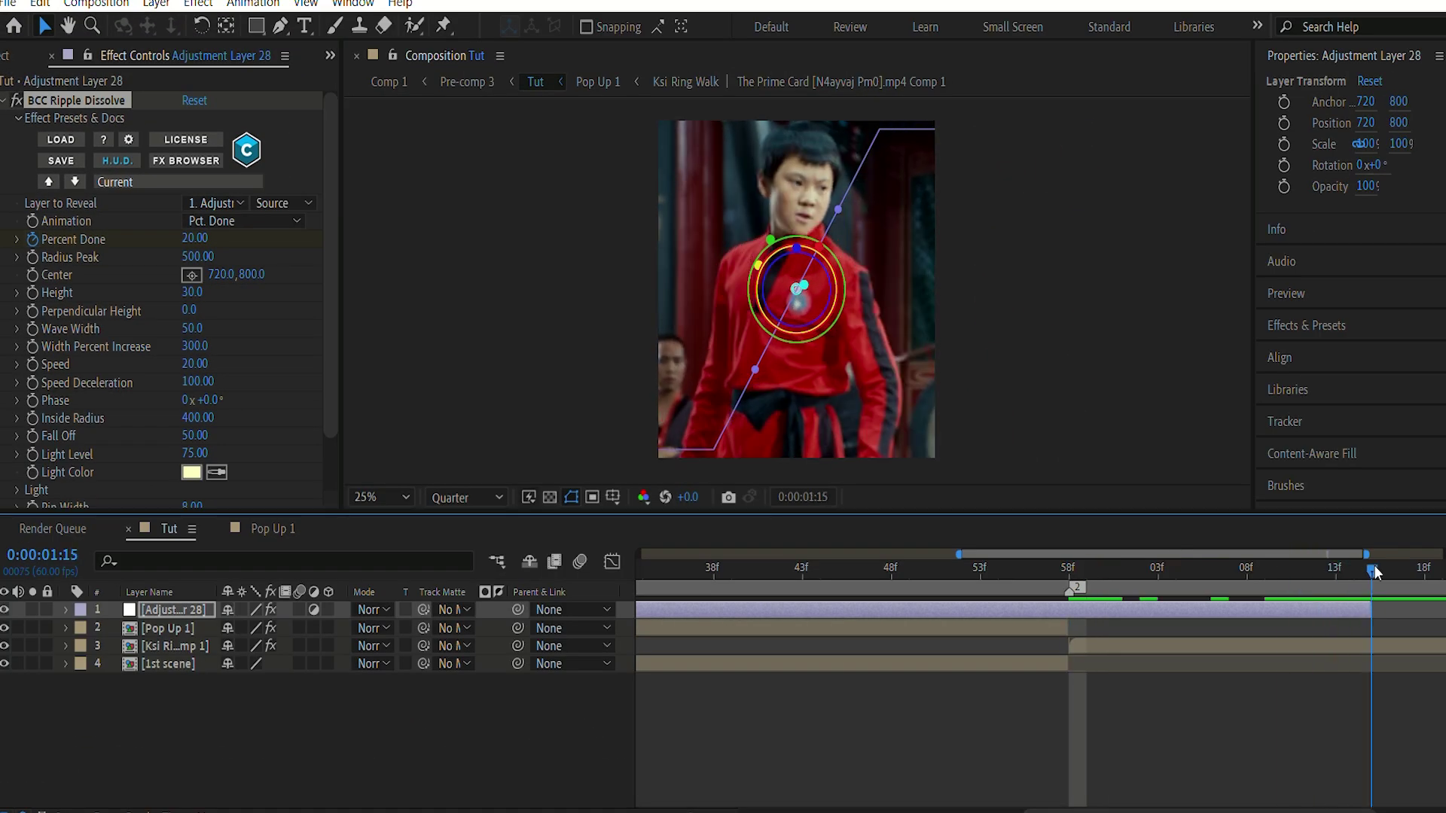
pyautogui.click(194, 238)
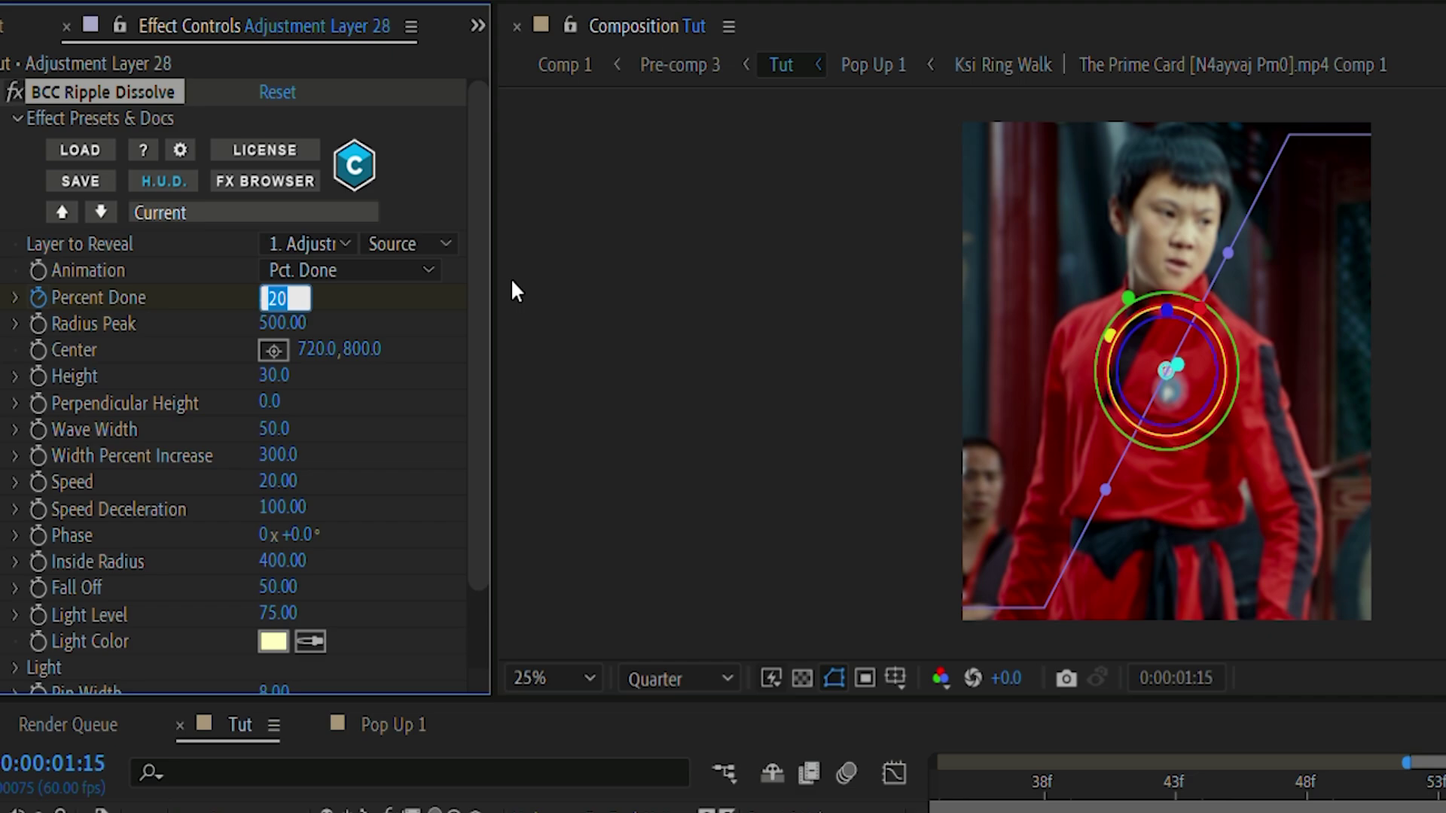
pyautogui.write('100')
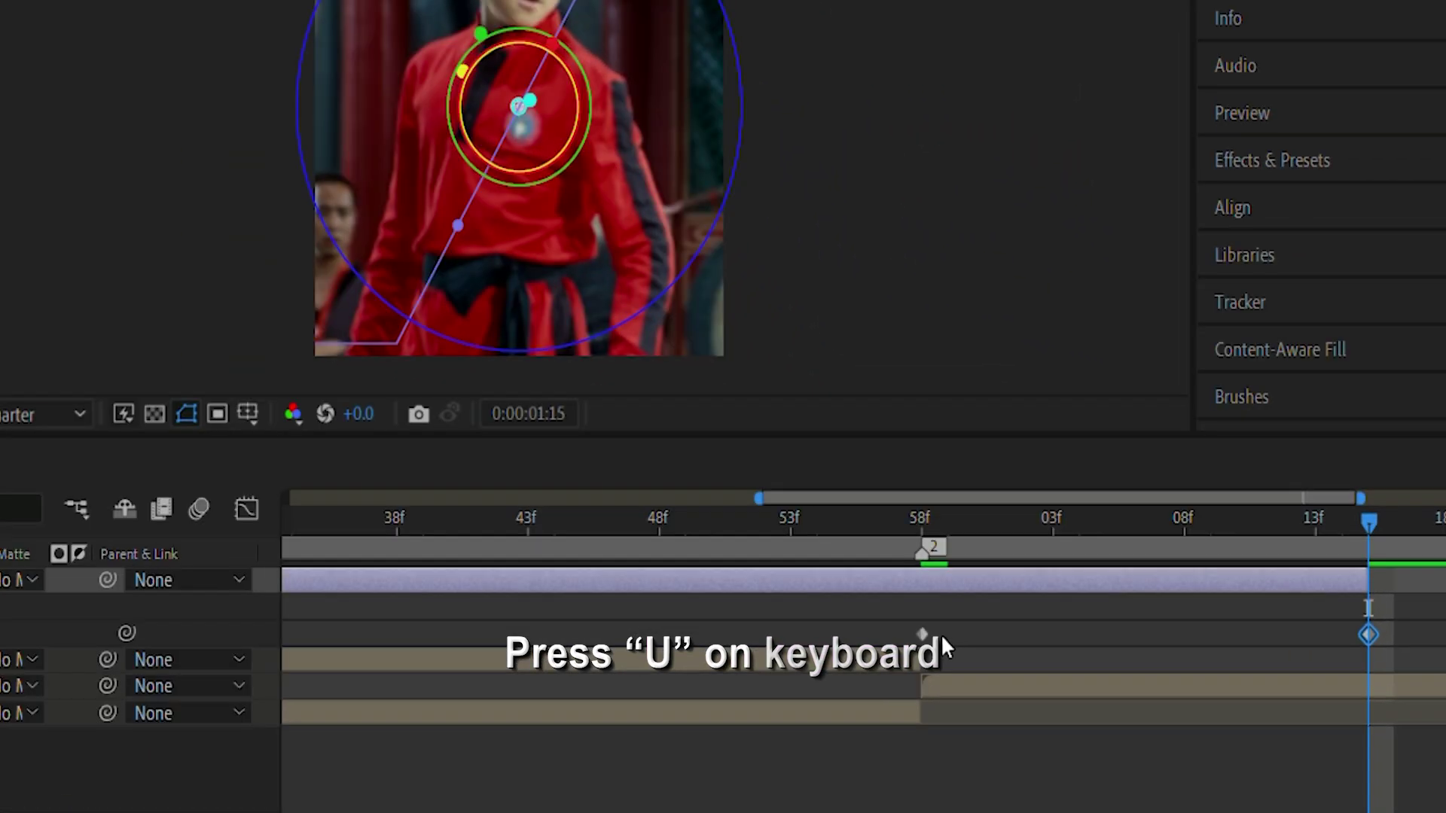
# Ease both Percent Done keyframes, steepen their curve at both ends in the Graph Editor, and preview the ripple before closing the editor.
pyautogui.moveTo(913, 622); pyautogui.dragTo(1299, 648)
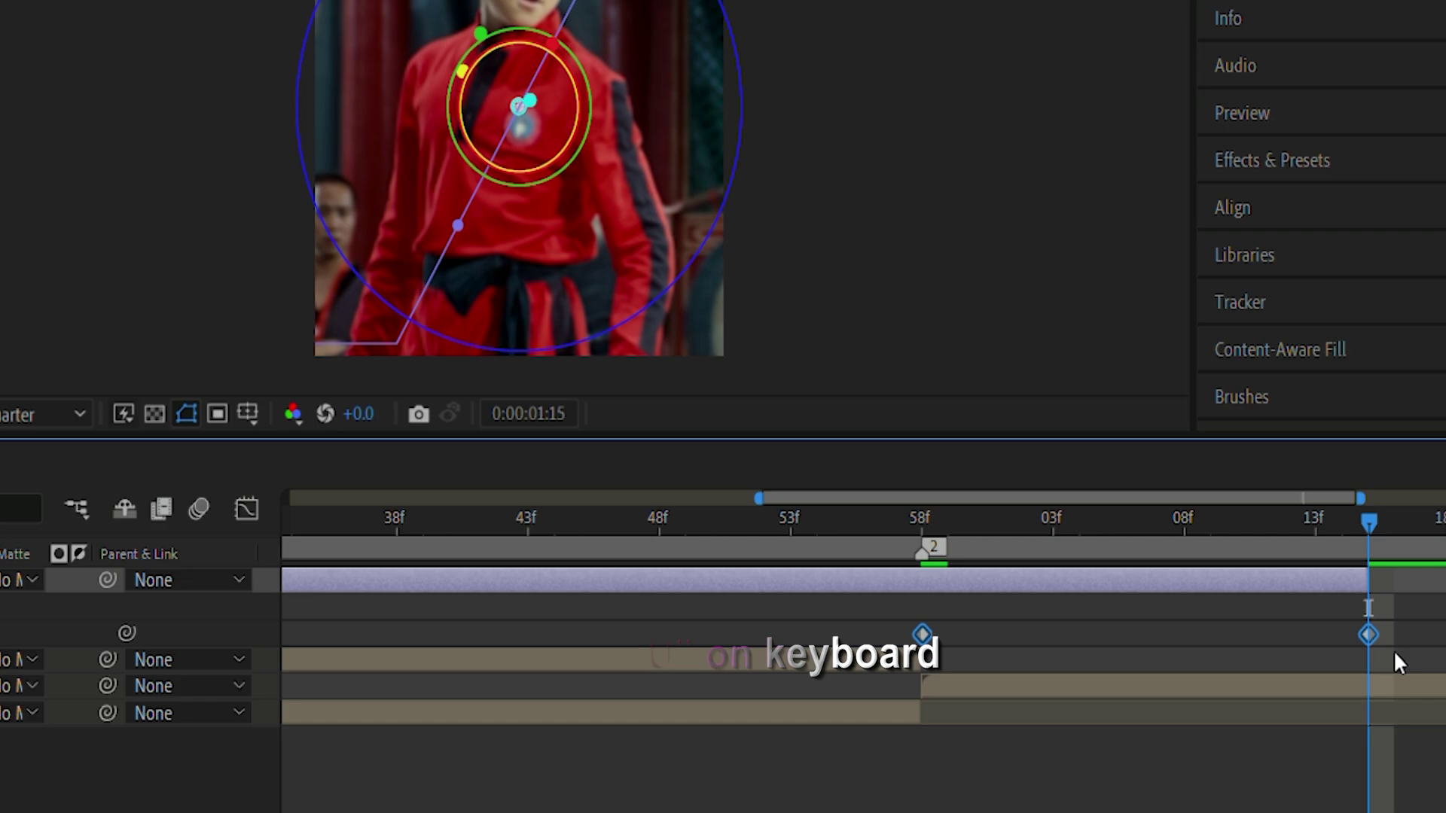
pyautogui.hotkey('shift', 'F3')
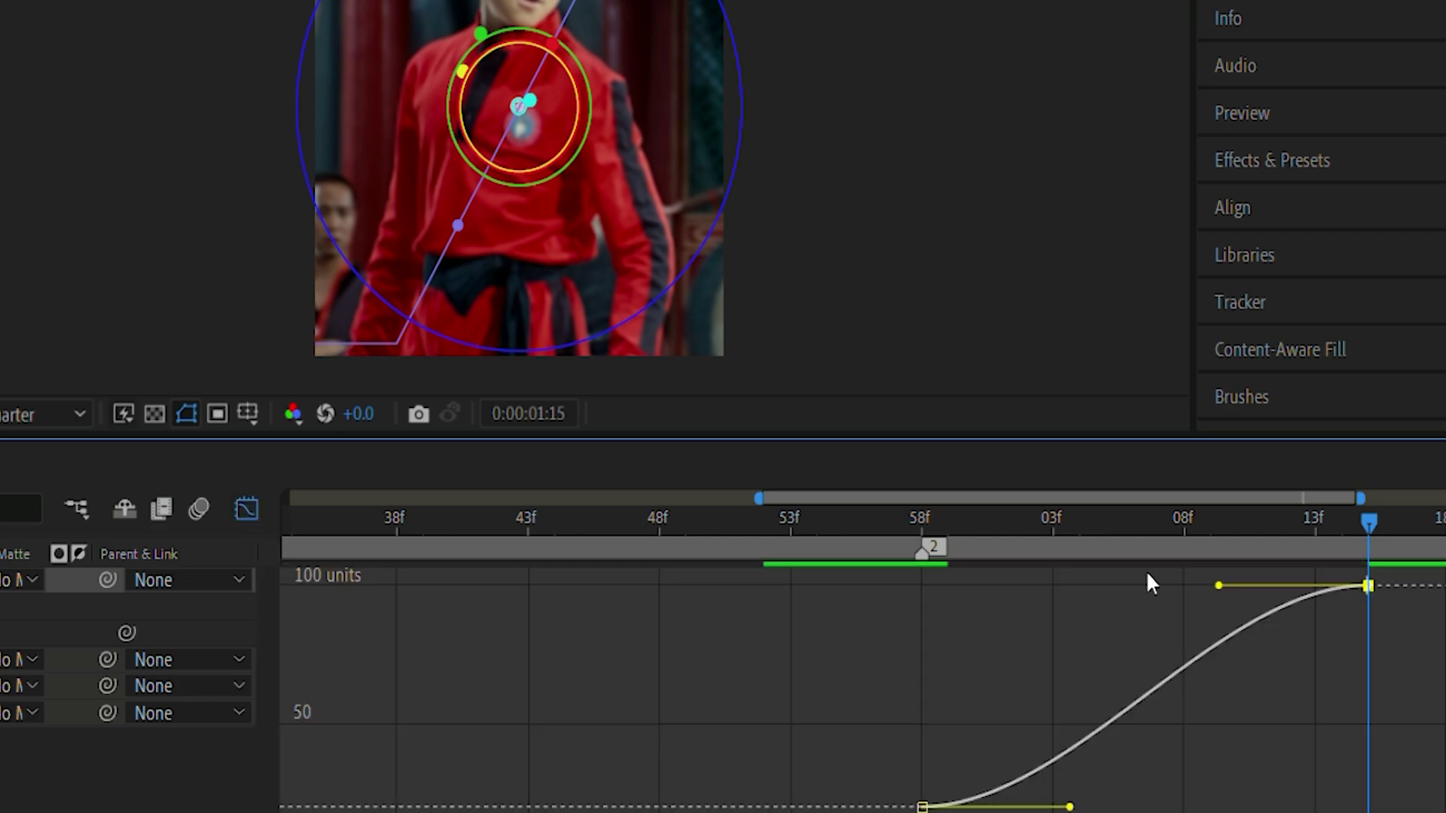
pyautogui.moveTo(1289, 591); pyautogui.dragTo(1300, 586)
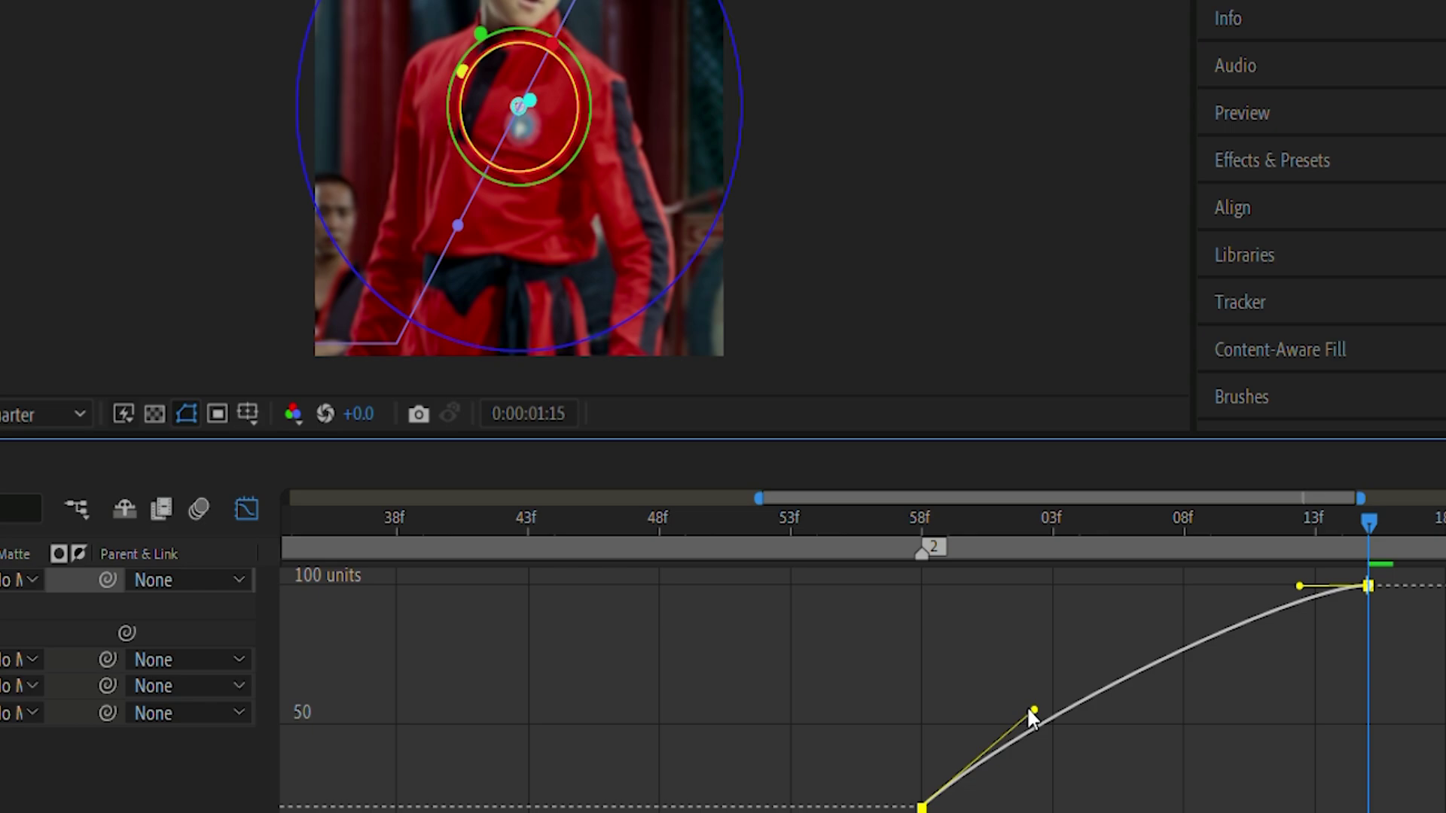
pyautogui.moveTo(1299, 586); pyautogui.dragTo(1337, 689)
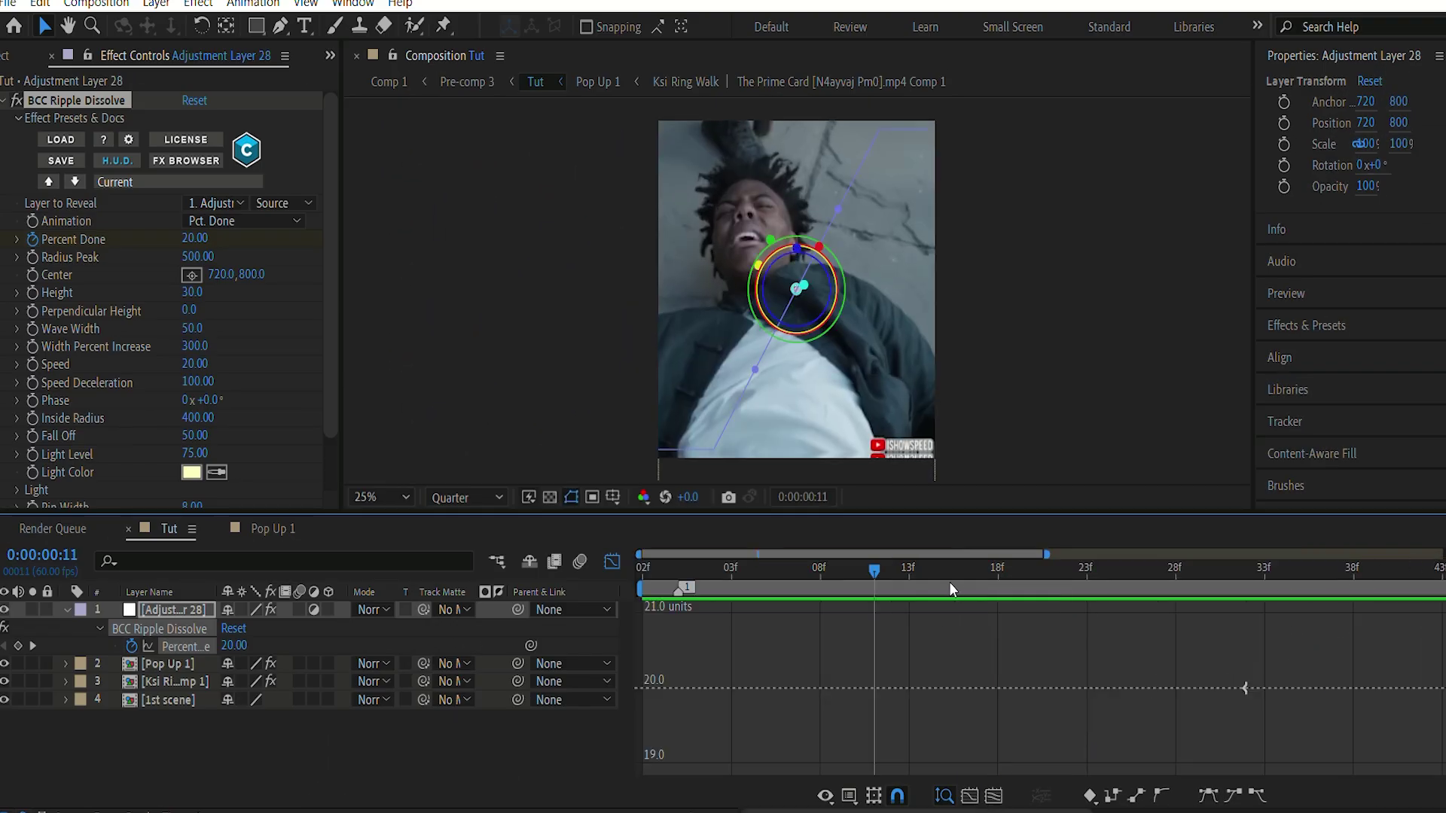
pyautogui.press('-')
pyautogui.moveTo(1123, 577); pyautogui.dragTo(1115, 582)
pyautogui.press('space')
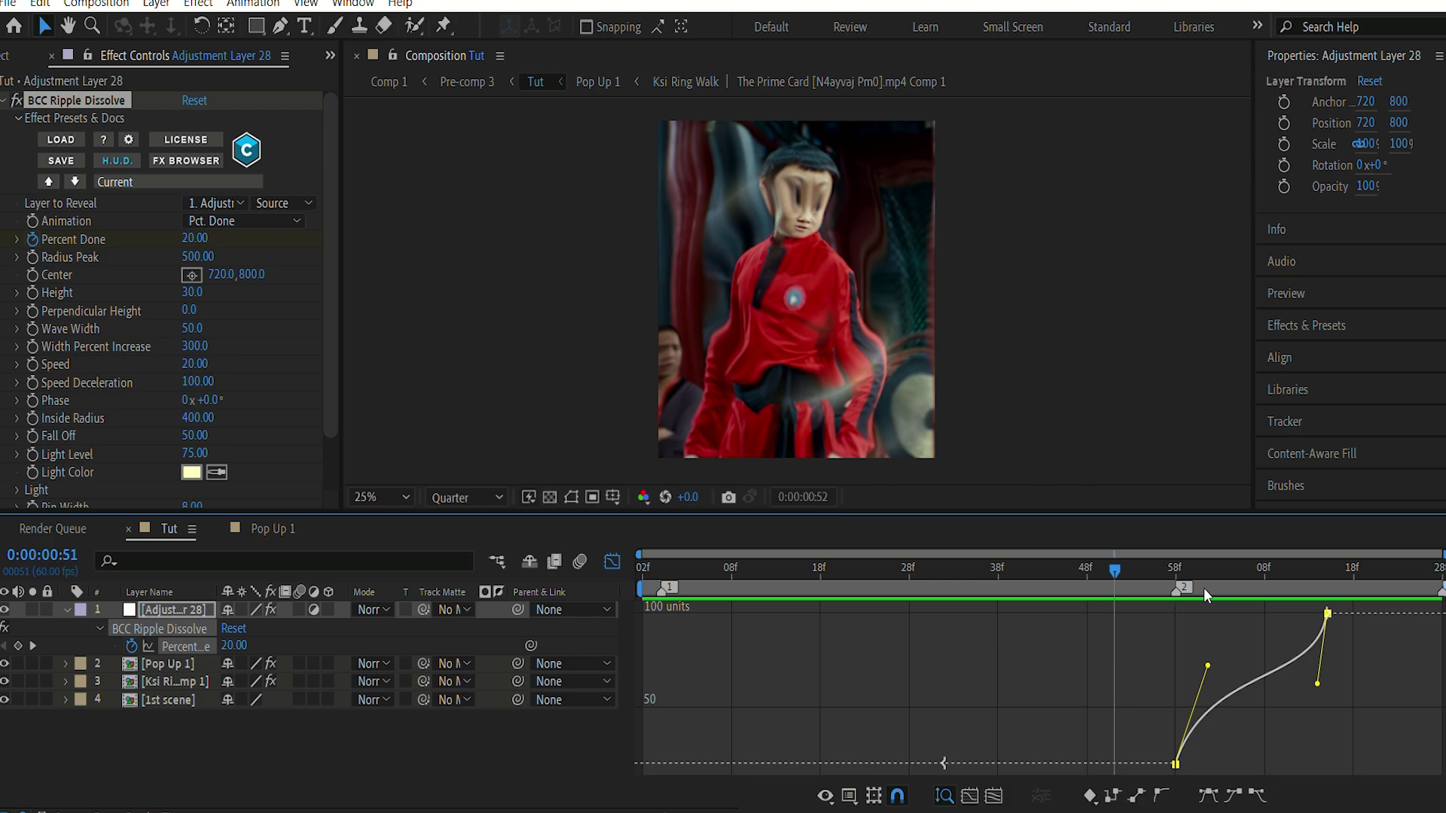
pyautogui.click(1352, 571)
pyautogui.click(613, 562)
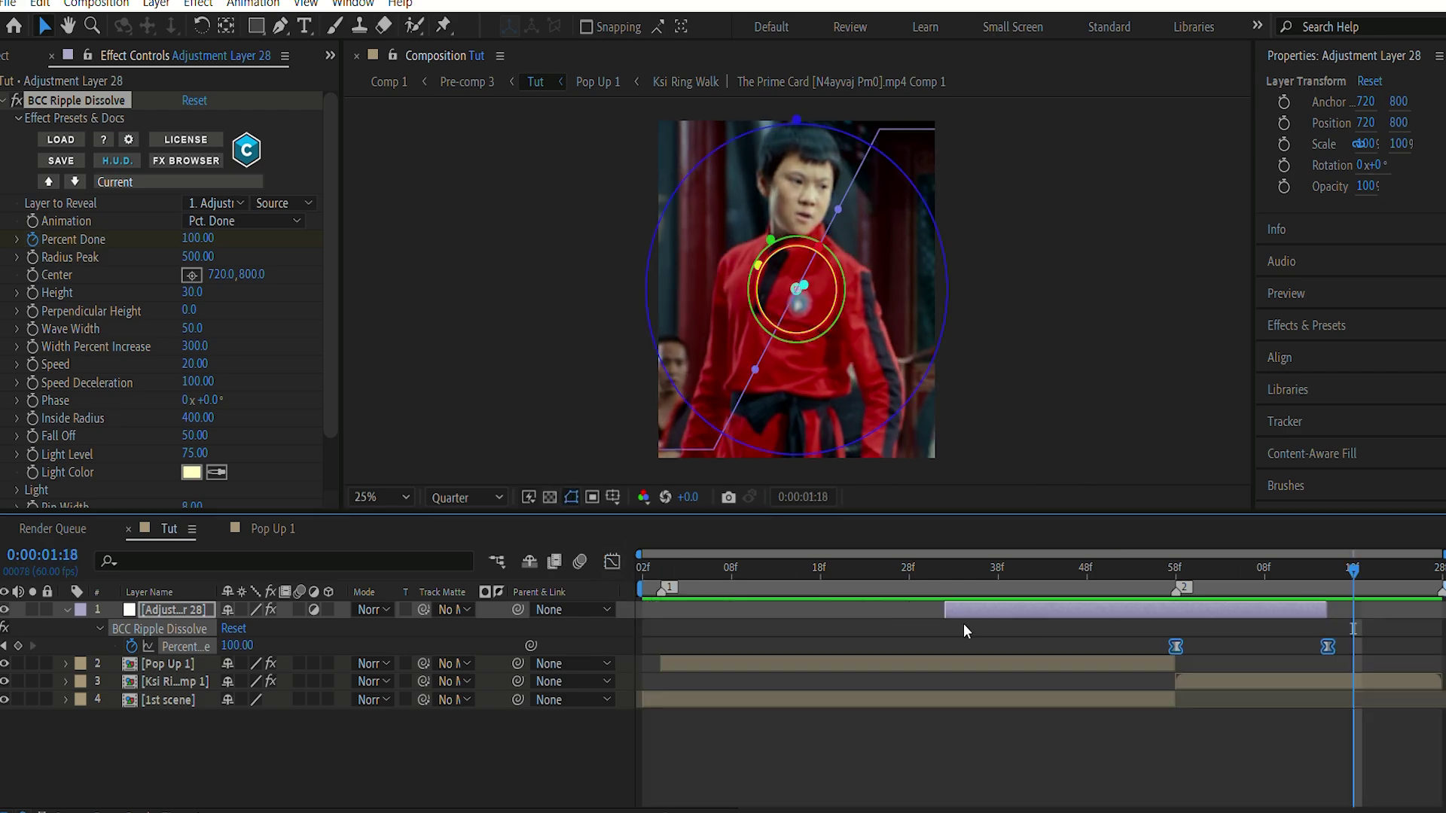
# Trim the adjustment layer's start to the second marker, extend its end, and move its last Percent Done keyframe toward the new end.
pyautogui.moveTo(941, 610); pyautogui.dragTo(1143, 610)
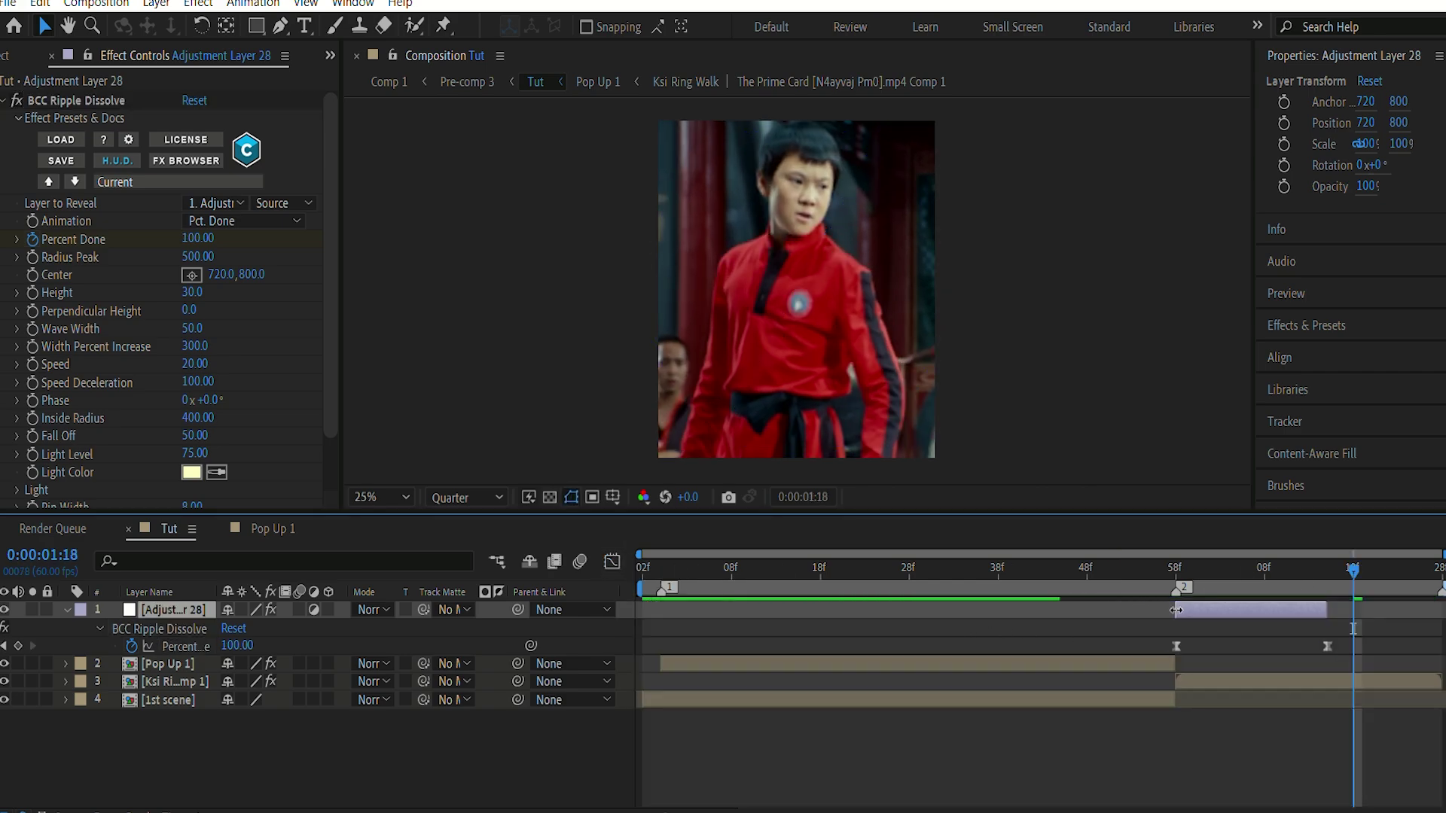
pyautogui.moveTo(1327, 610); pyautogui.dragTo(1442, 611)
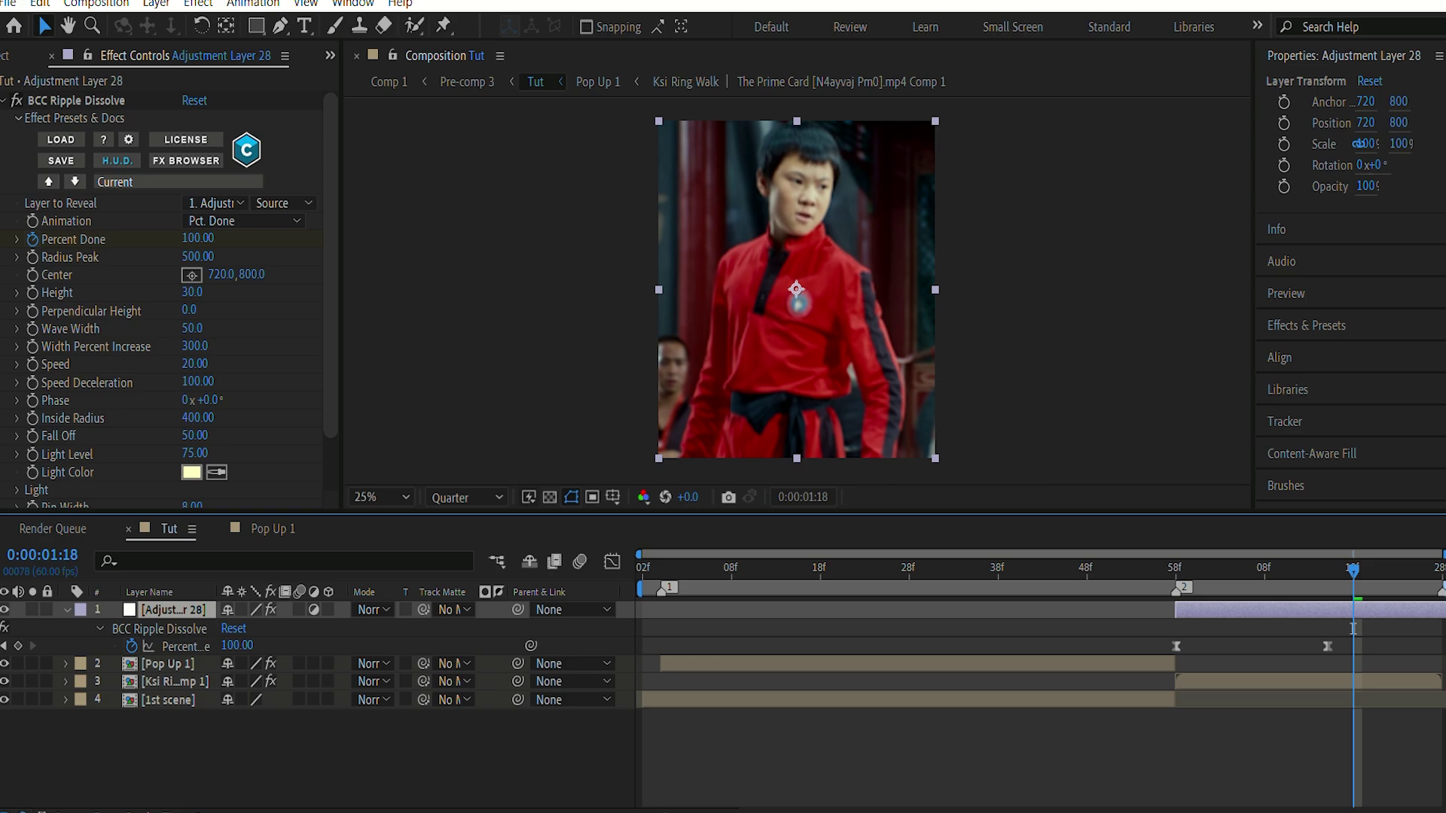
pyautogui.moveTo(1157, 633); pyautogui.dragTo(1351, 660)
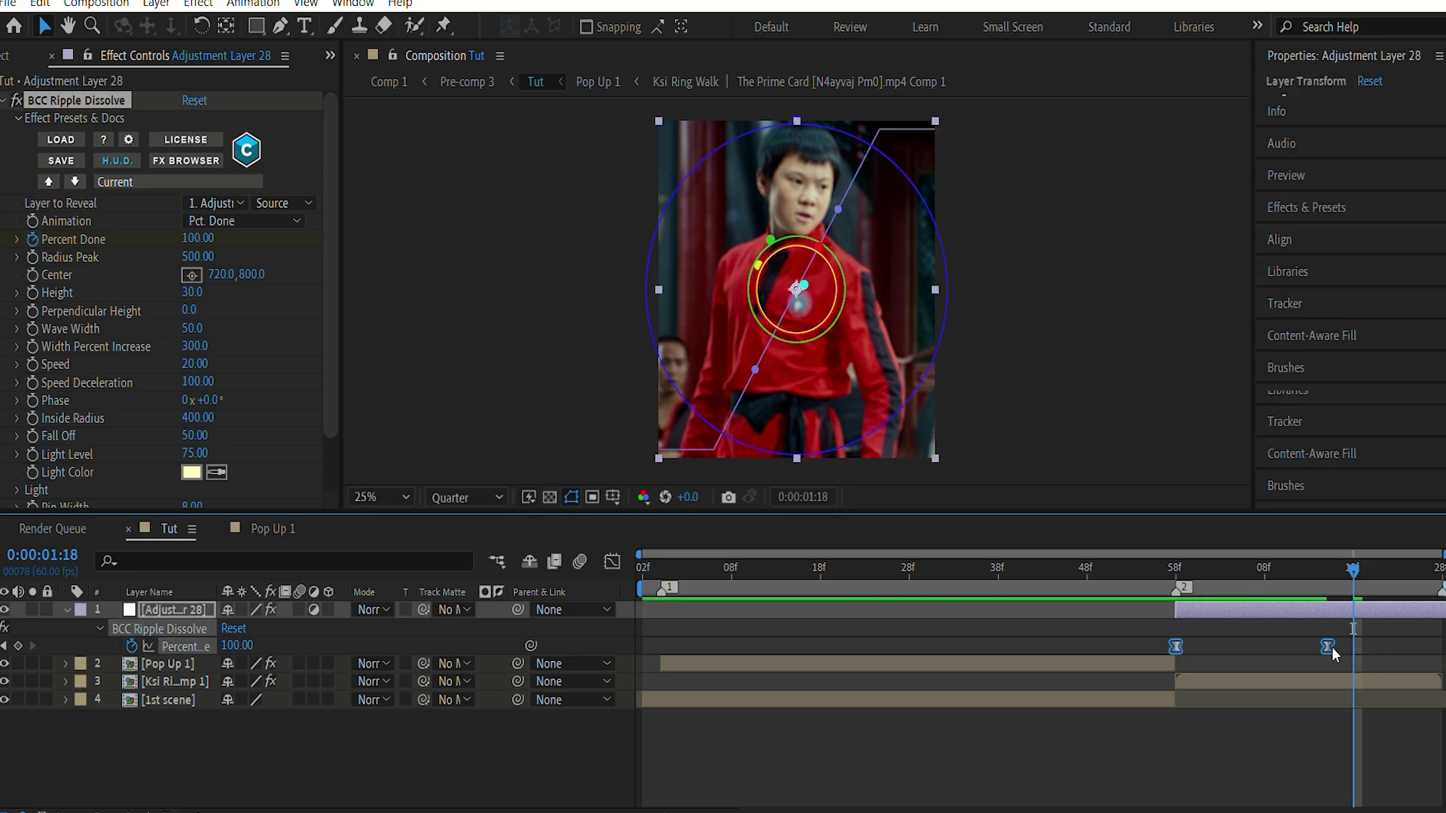
pyautogui.click(1384, 652)
pyautogui.moveTo(1160, 626); pyautogui.dragTo(1389, 662)
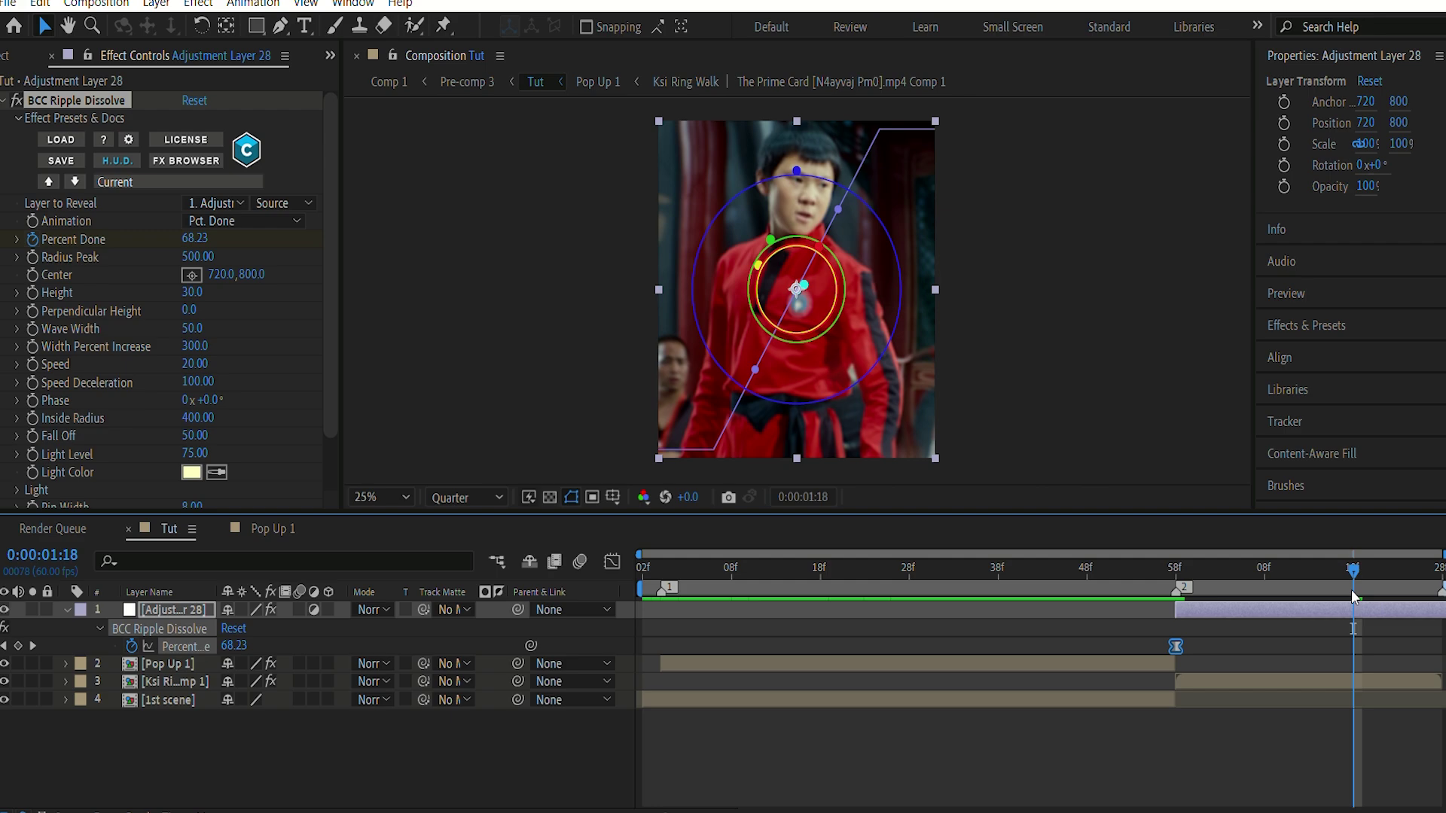
# Return to the second marker and change Ripple Dissolve's Light Color to white.
pyautogui.moveTo(1343, 581); pyautogui.dragTo(1081, 582)
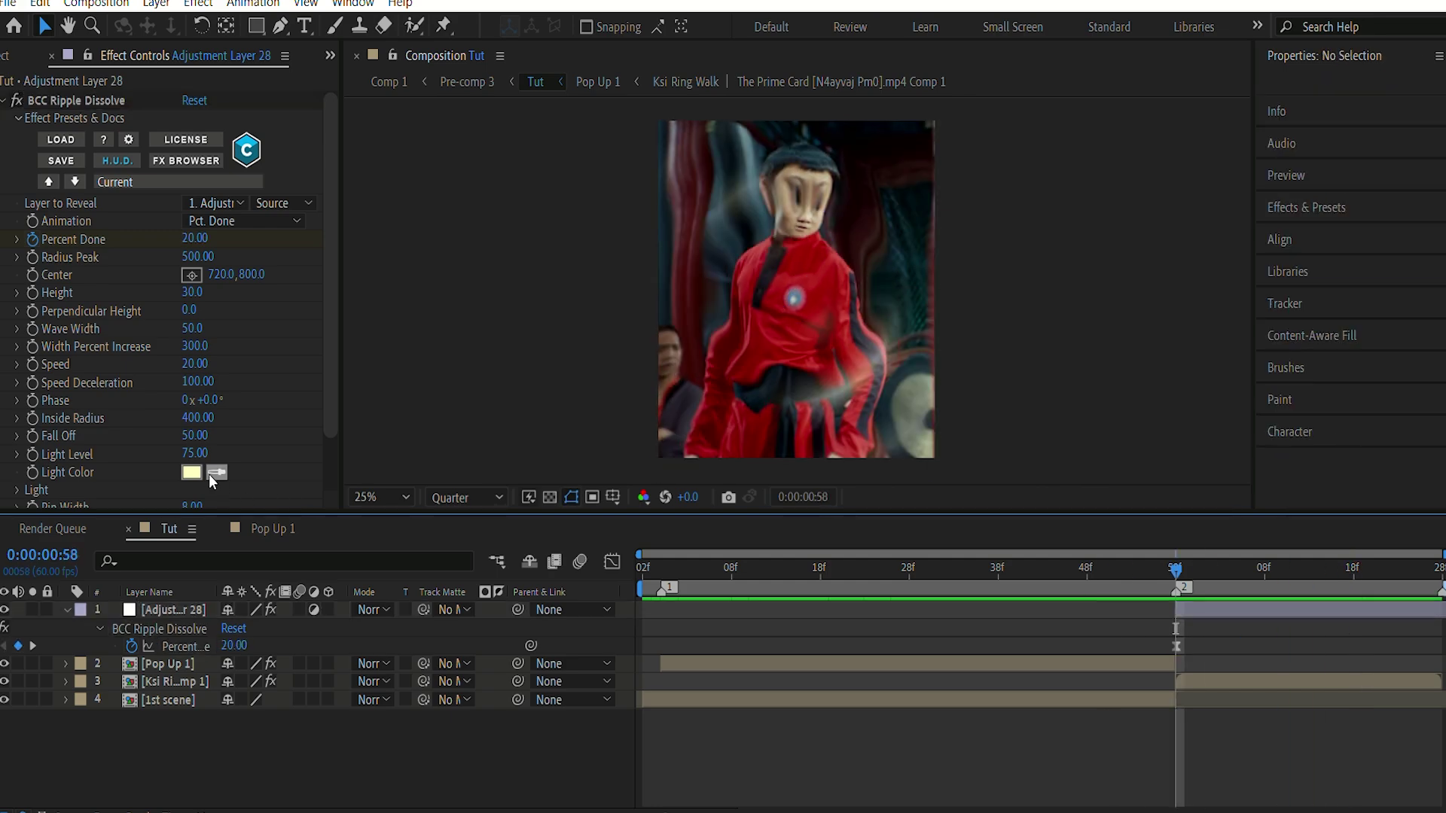
pyautogui.click(191, 473)
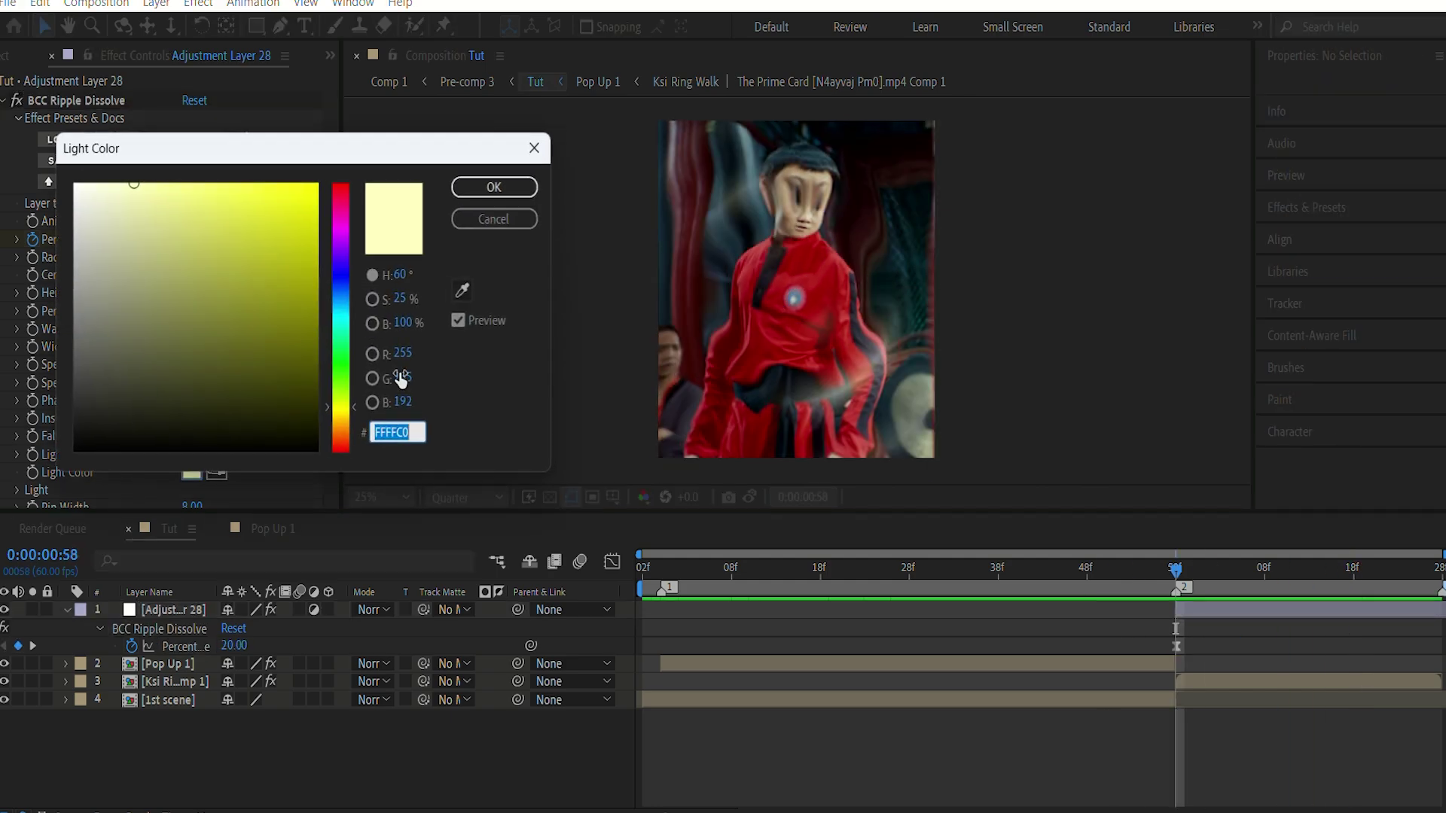
pyautogui.moveTo(131, 218); pyautogui.dragTo(74, 183)
pyautogui.click(491, 188)
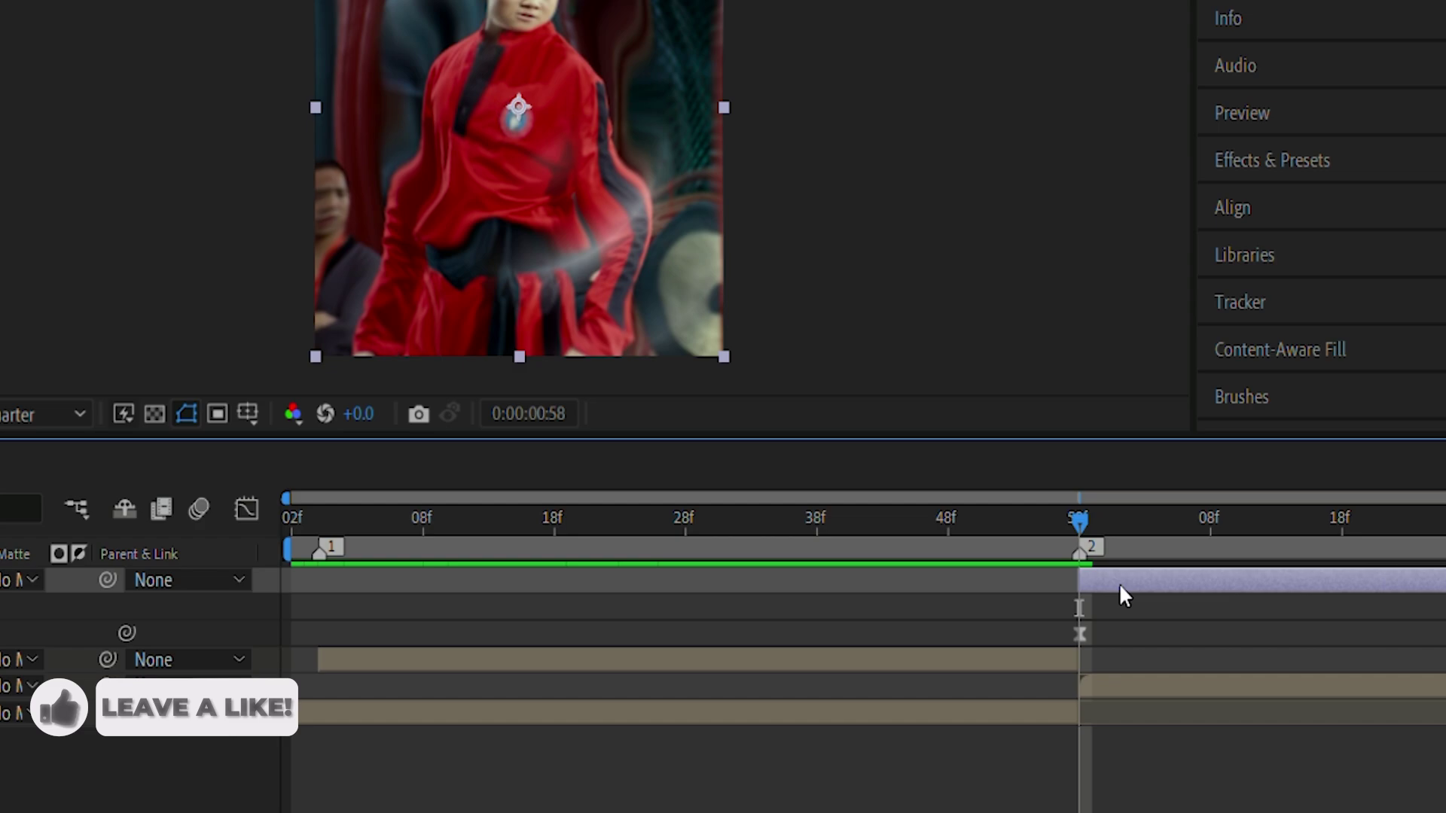
# Apply the S_Shake effect to the adjustment layer at the second marker.
pyautogui.hotkey('ctrl', 'space')
pyautogui.write('s')
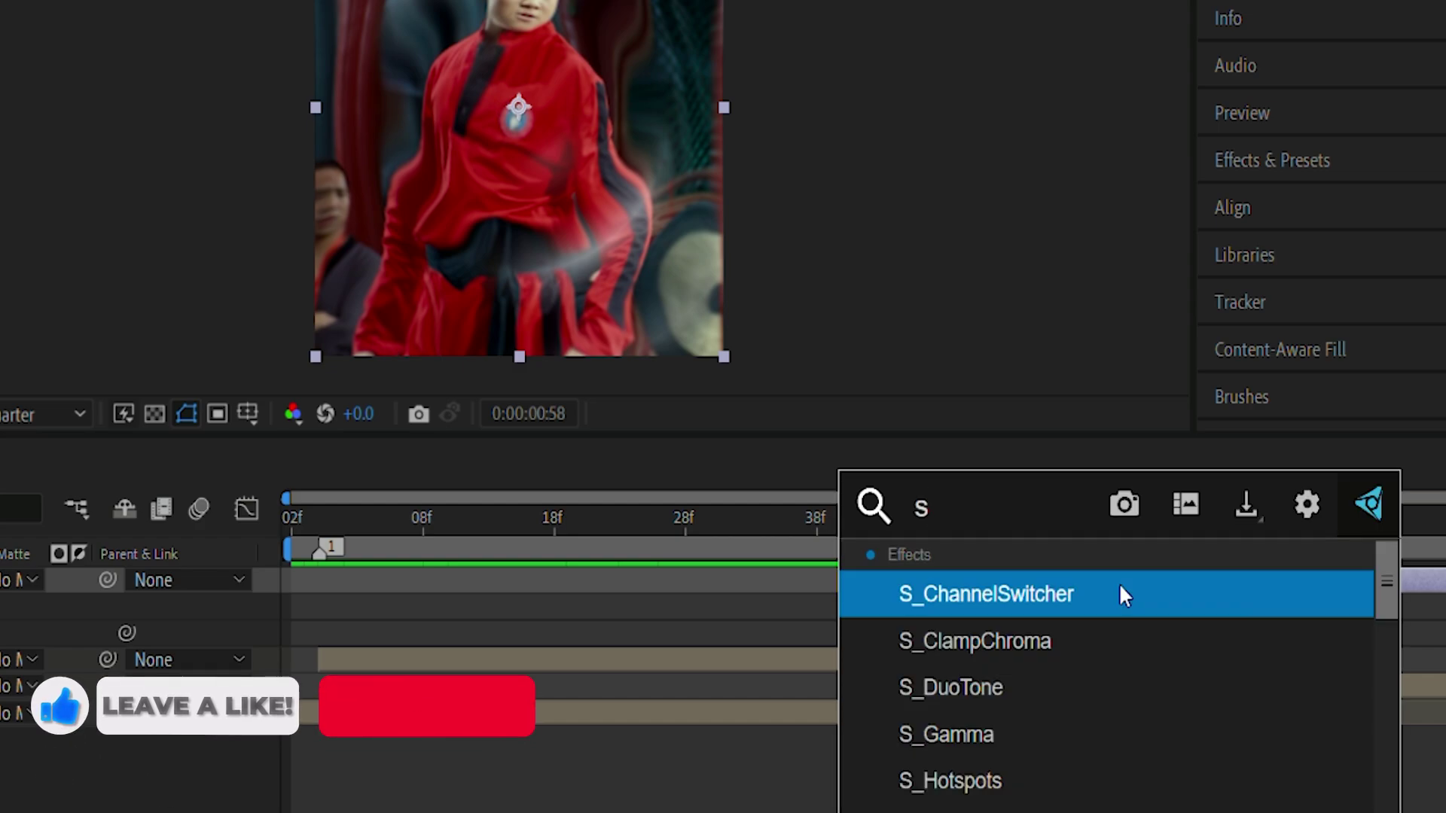
pyautogui.write('_s')
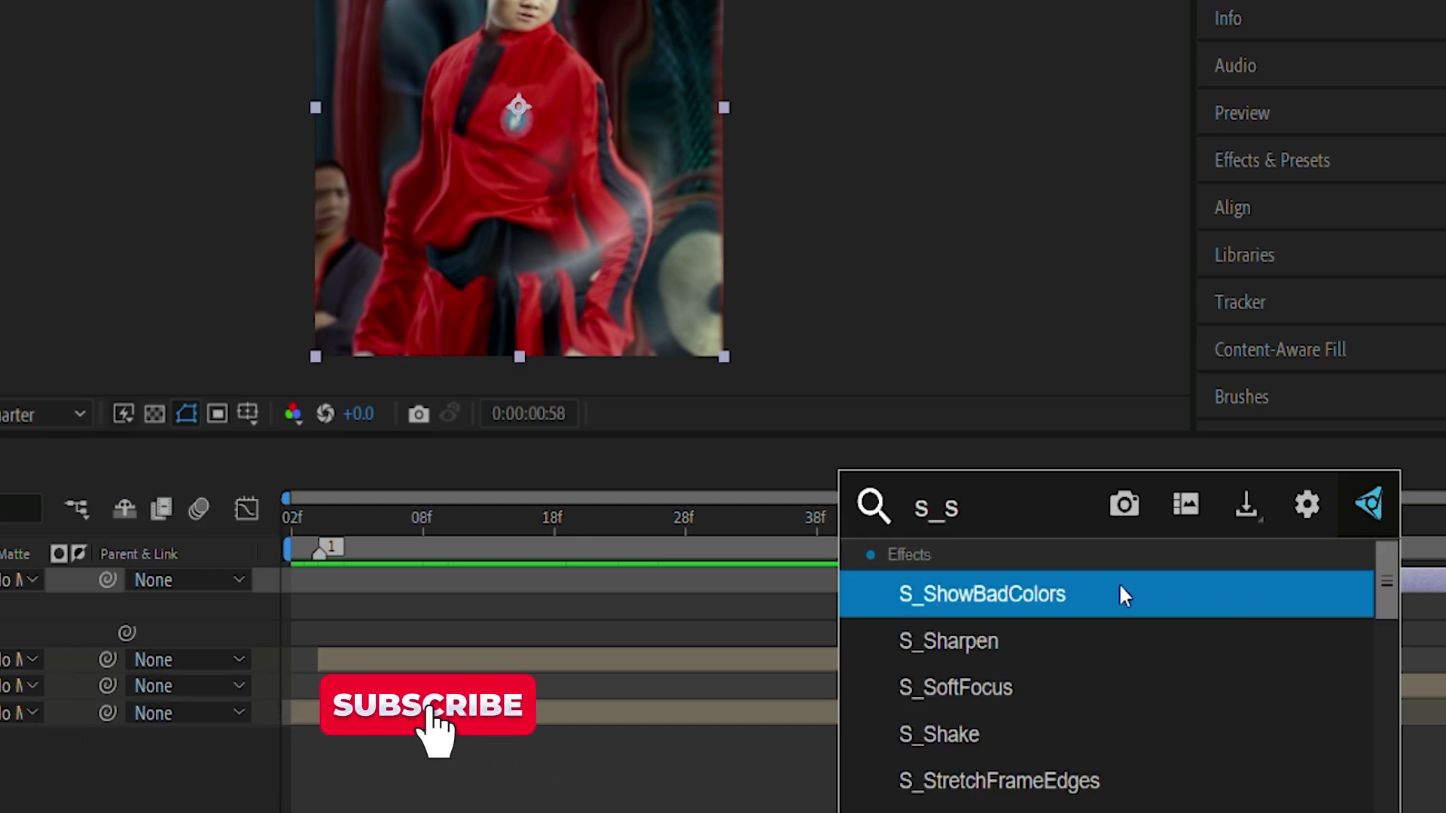
pyautogui.write('ha')
pyautogui.press('Return')
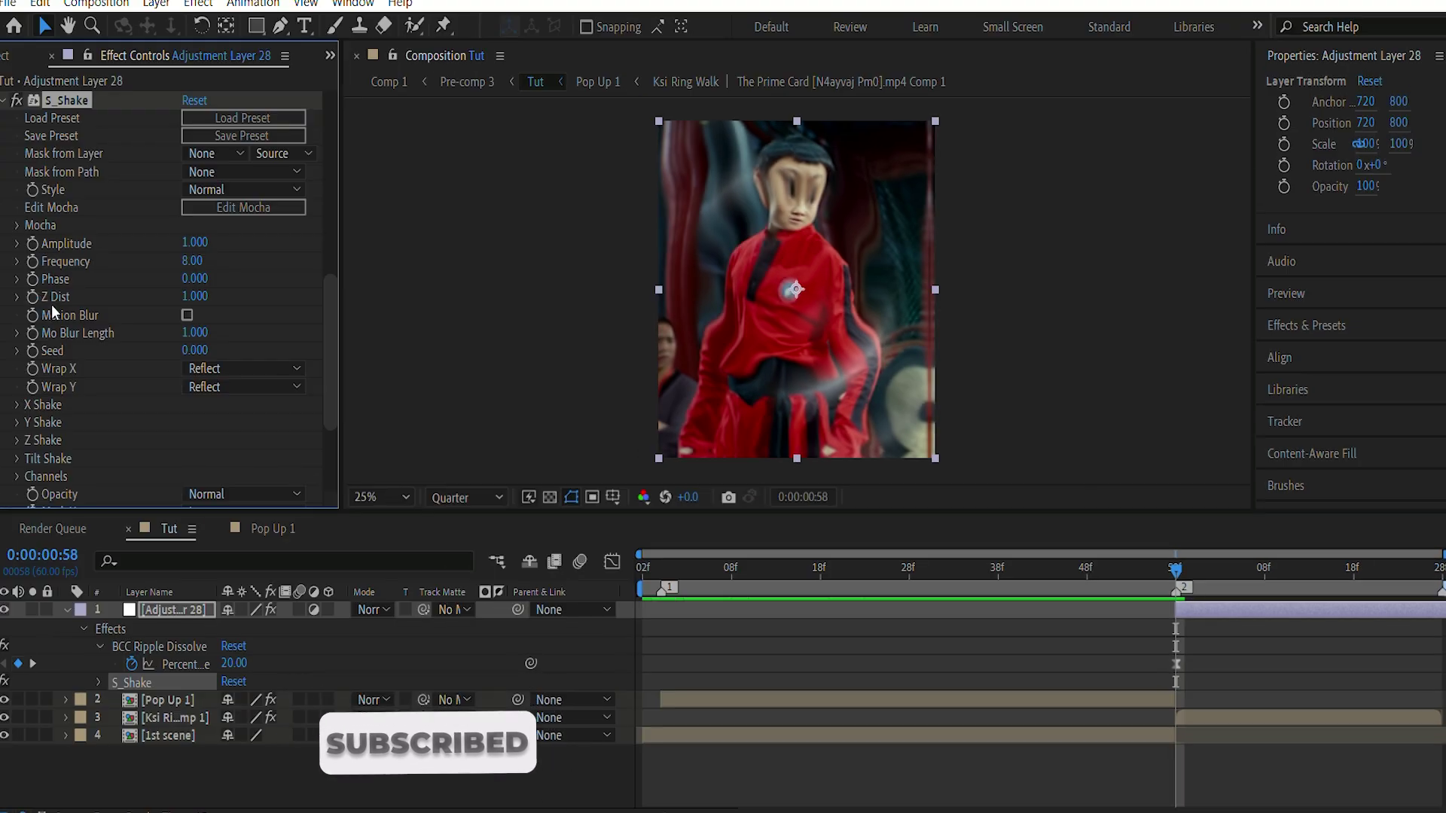
# With the adjustment layer starting before the second marker, keyframe Ripple Dissolve's Percent Done at 100 at 0:00:00:57.
pyautogui.moveTo(1176, 577)
pyautogui.mouseDown()
pyautogui.moveTo(1117, 577)
pyautogui.moveTo(1352, 576)
pyautogui.moveTo(1410, 590)
pyautogui.moveTo(1176, 580)
pyautogui.moveTo(1123, 609)
pyautogui.moveTo(1161, 578)
pyautogui.mouseUp()
pyautogui.scroll(3, 1177, 623)
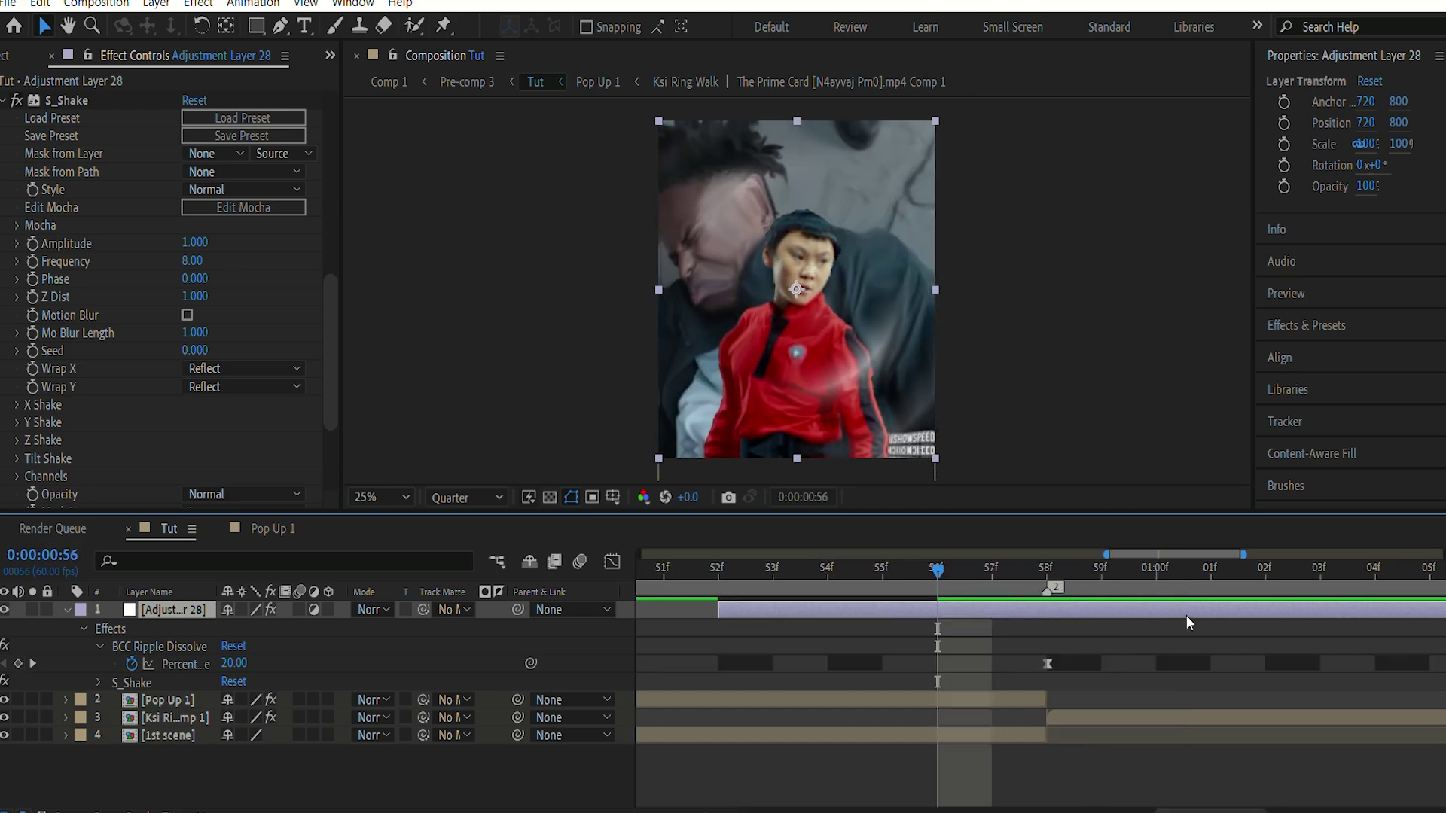
pyautogui.click(1023, 576)
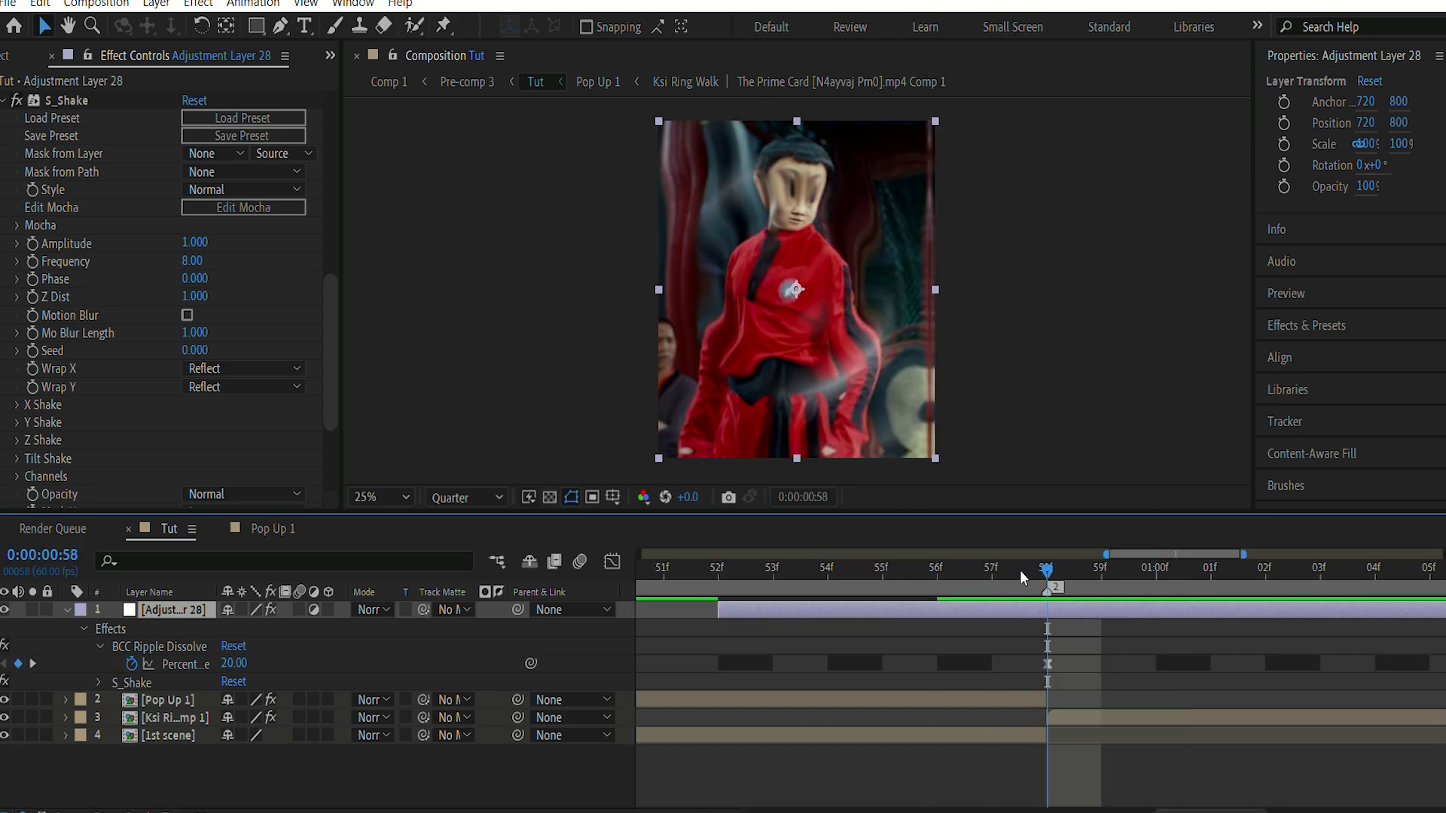
pyautogui.click(1015, 571)
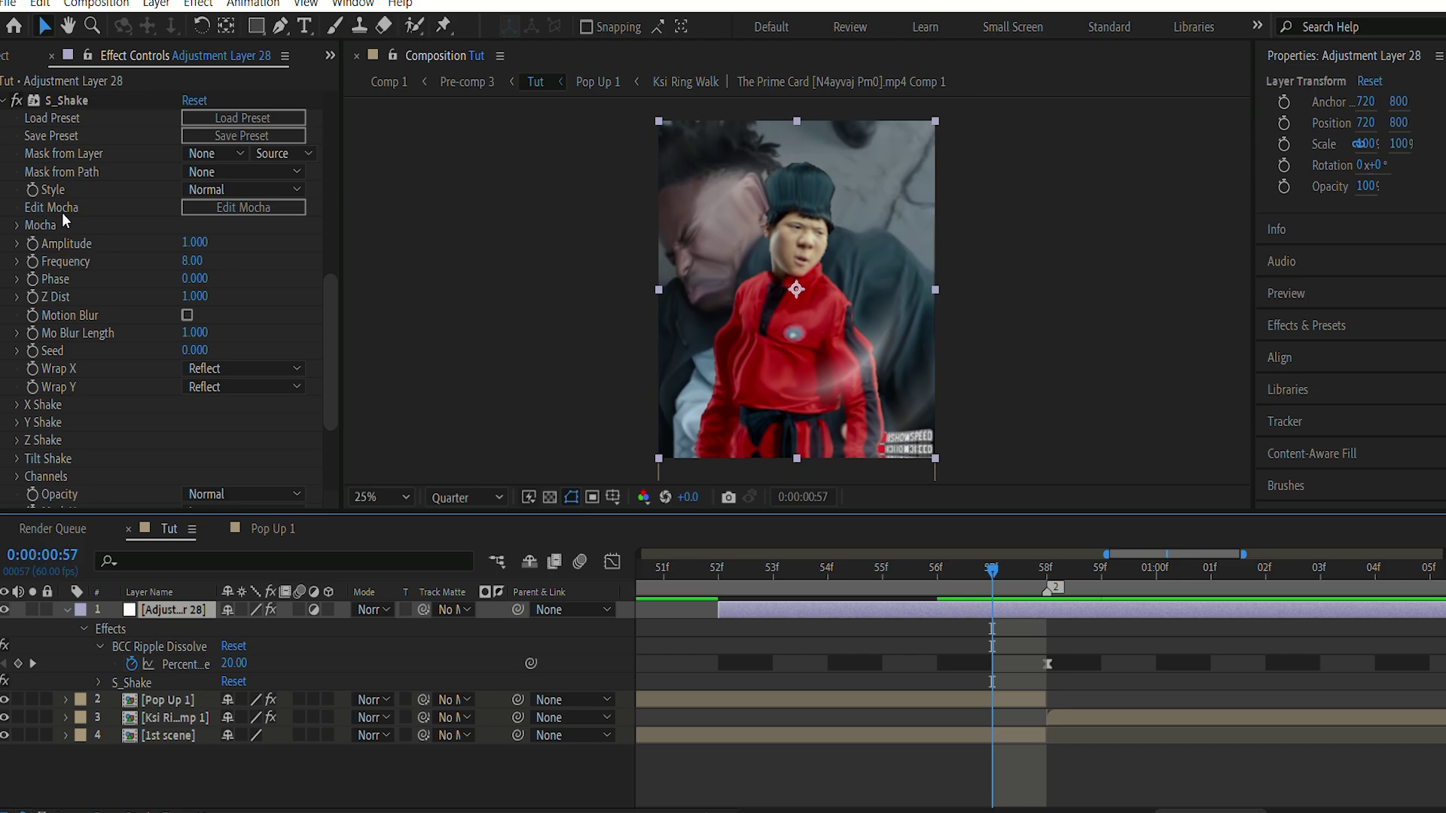
pyautogui.scroll(-3, 85, 337)
pyautogui.scroll(10, 88, 328)
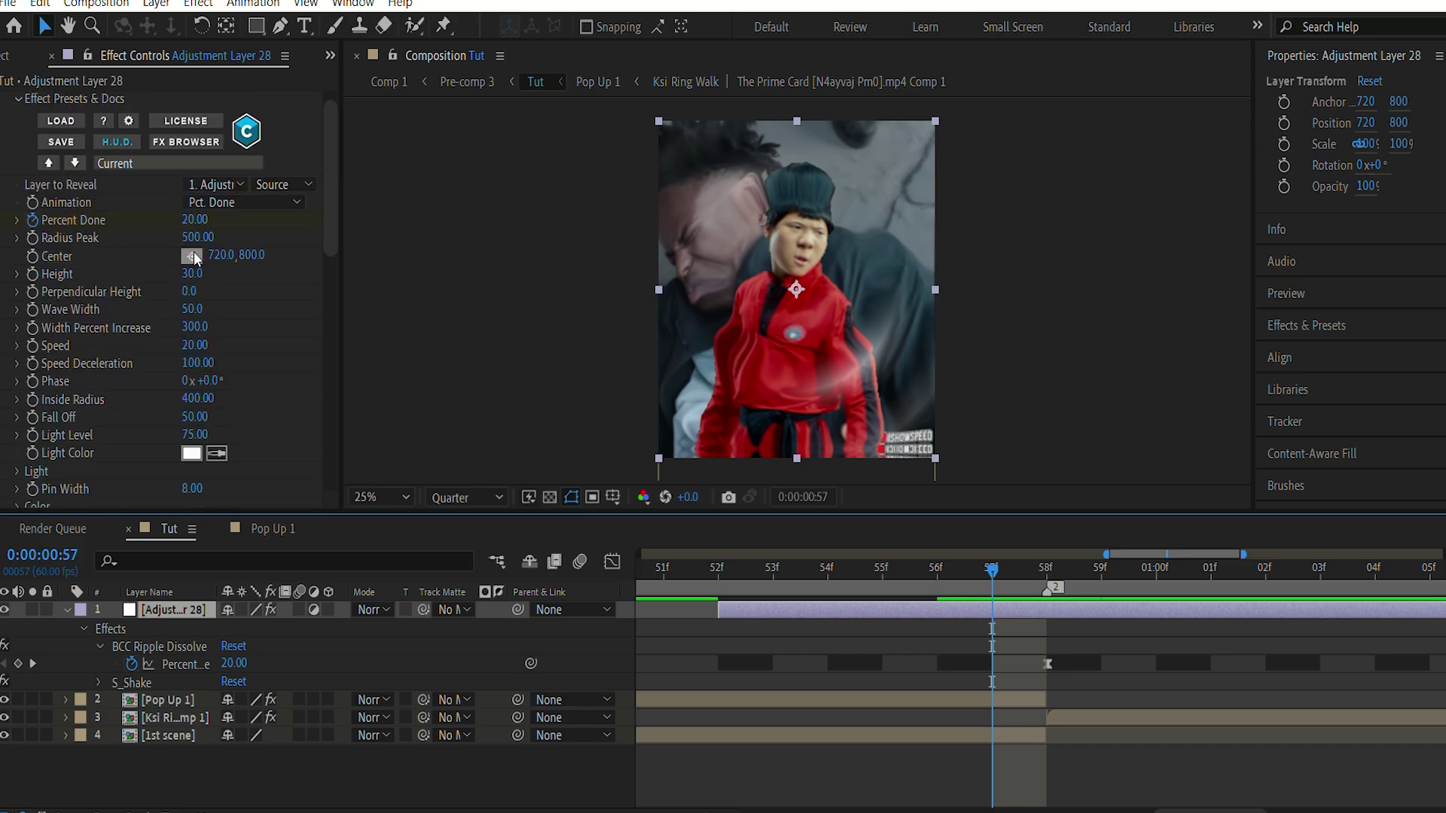
pyautogui.click(194, 218)
pyautogui.write('100')
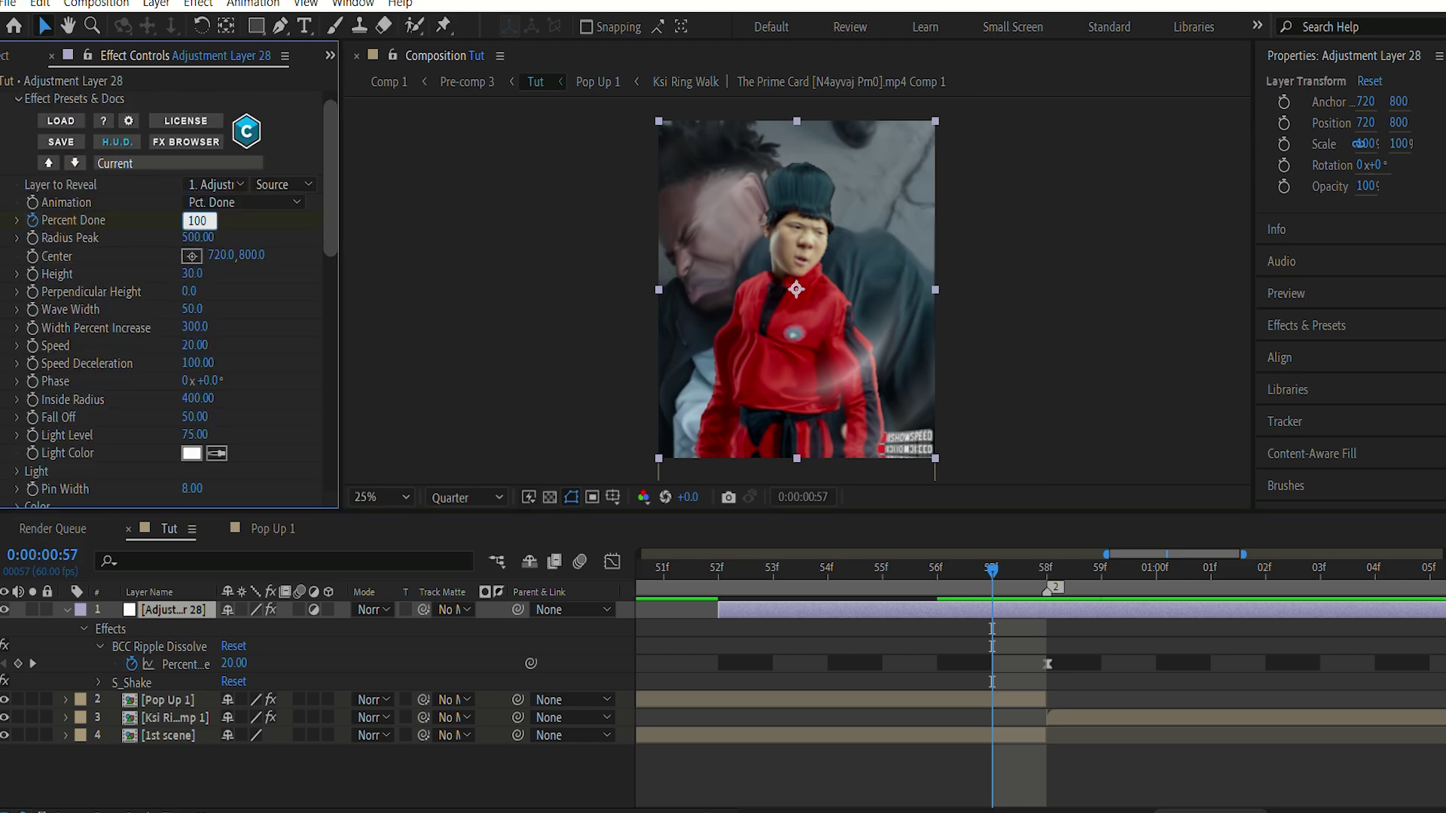
pyautogui.press('Return')
# Extend the adjustment layer's start back to about 0:00:00:41 and check the frames leading up to the second marker.
pyautogui.moveTo(639, 610); pyautogui.dragTo(1041, 609)
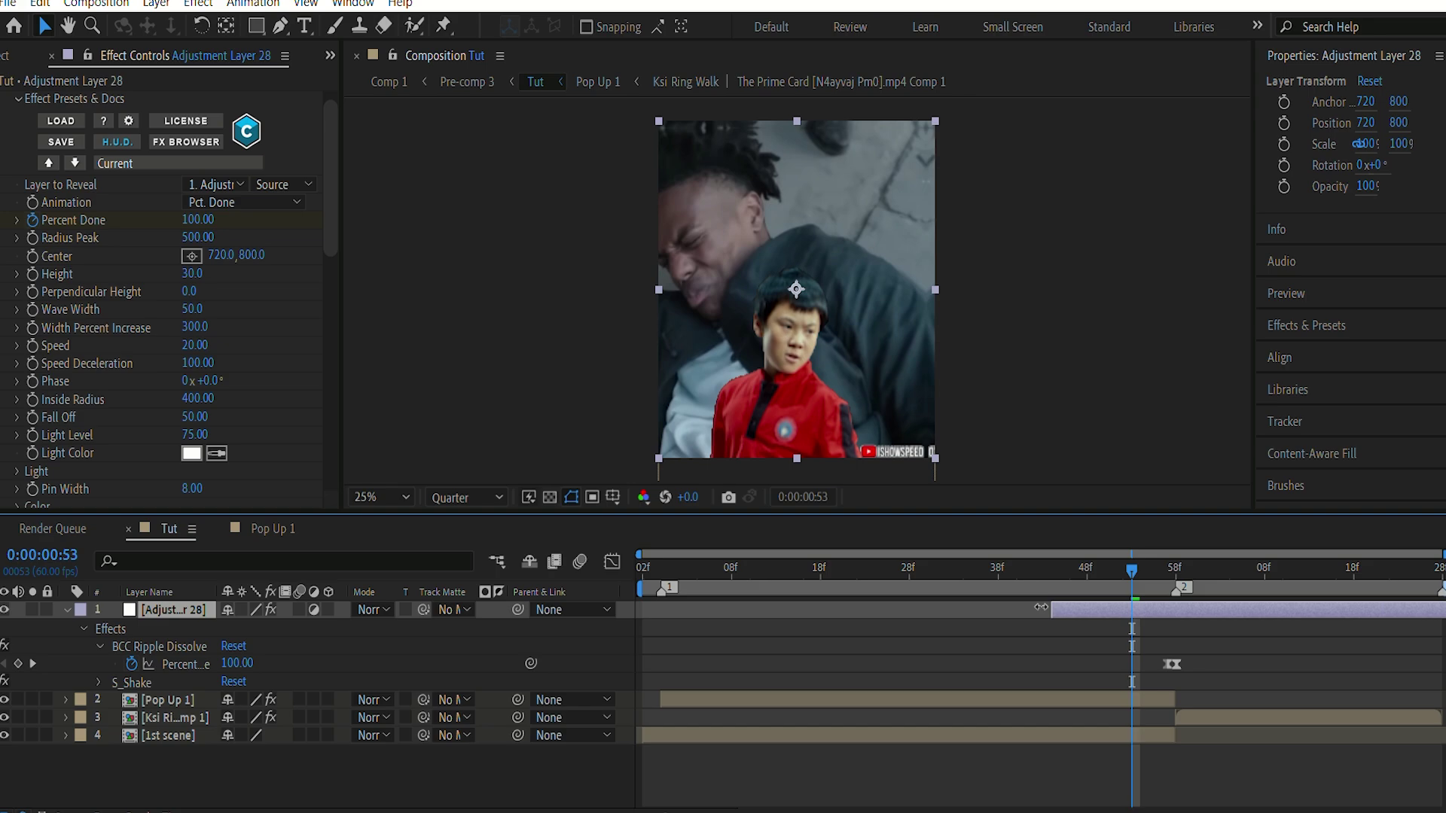
pyautogui.click(1097, 576)
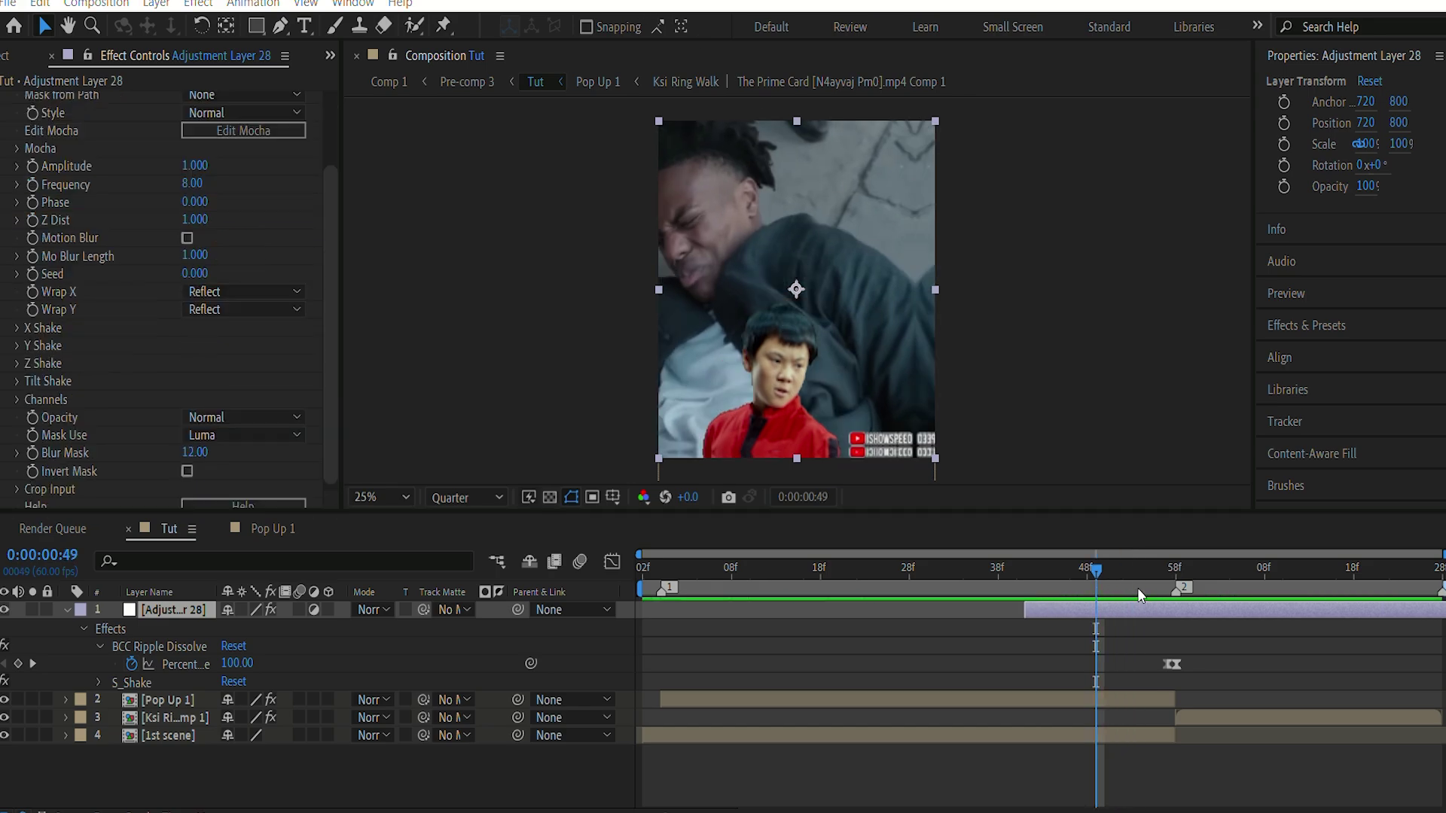
pyautogui.moveTo(1106, 577); pyautogui.dragTo(1159, 584)
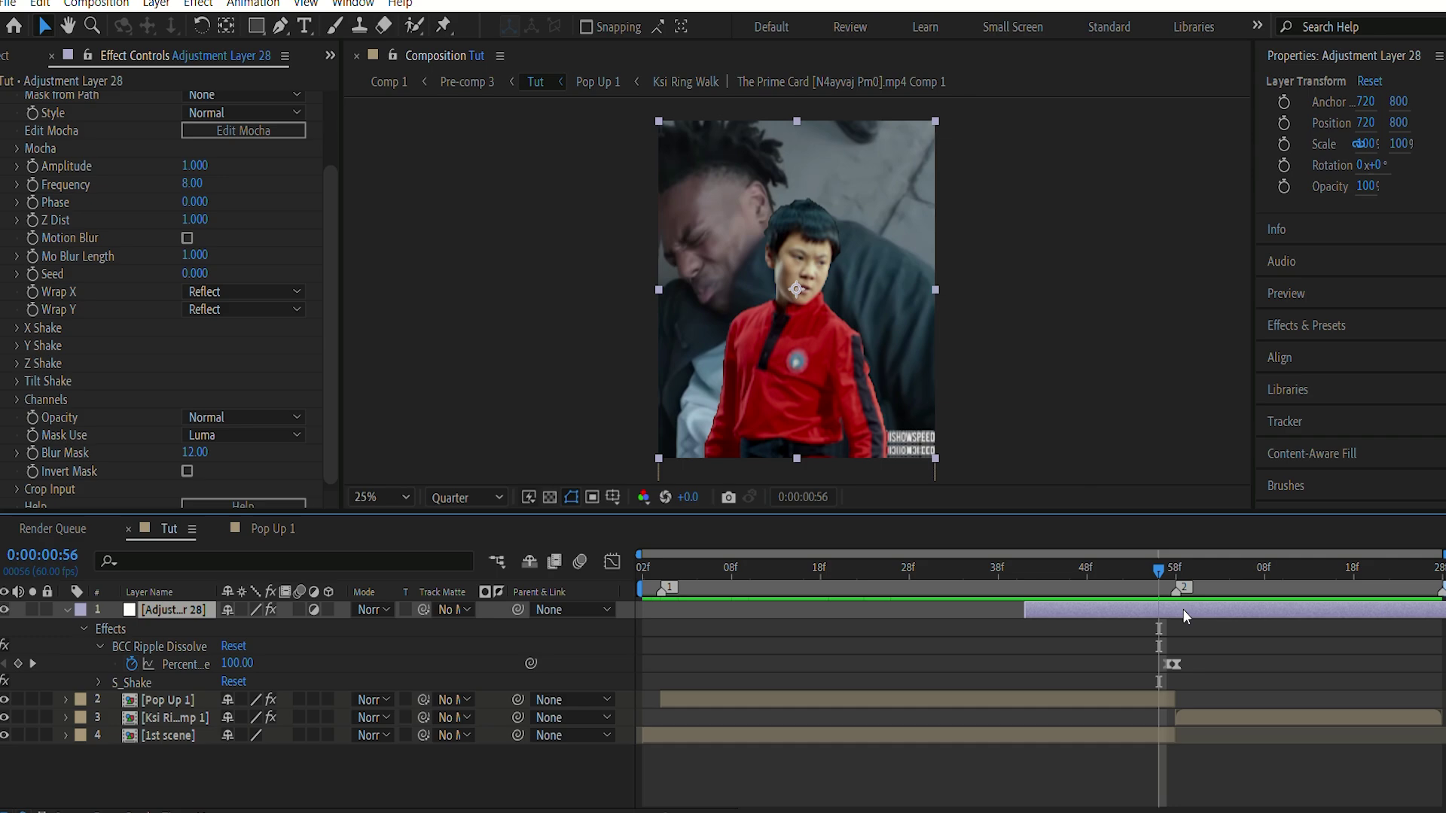
# Set S_Shake's Frequency to 13 and keyframe its Amplitude at 1 on the second marker and 0 at 0:00:00:50.
pyautogui.scroll(4, 1175, 612)
pyautogui.moveTo(1064, 575); pyautogui.dragTo(909, 567)
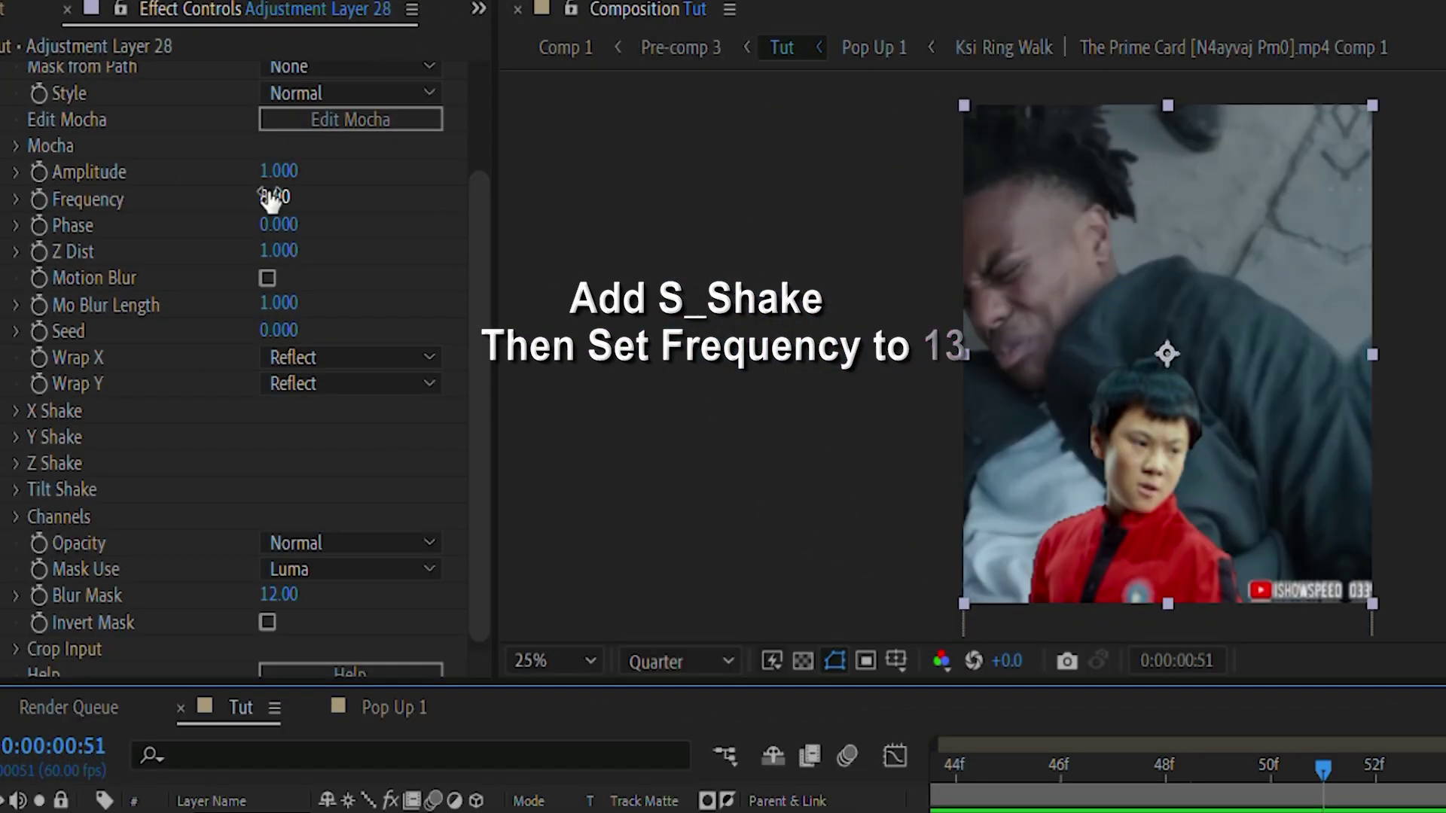
pyautogui.click(277, 198)
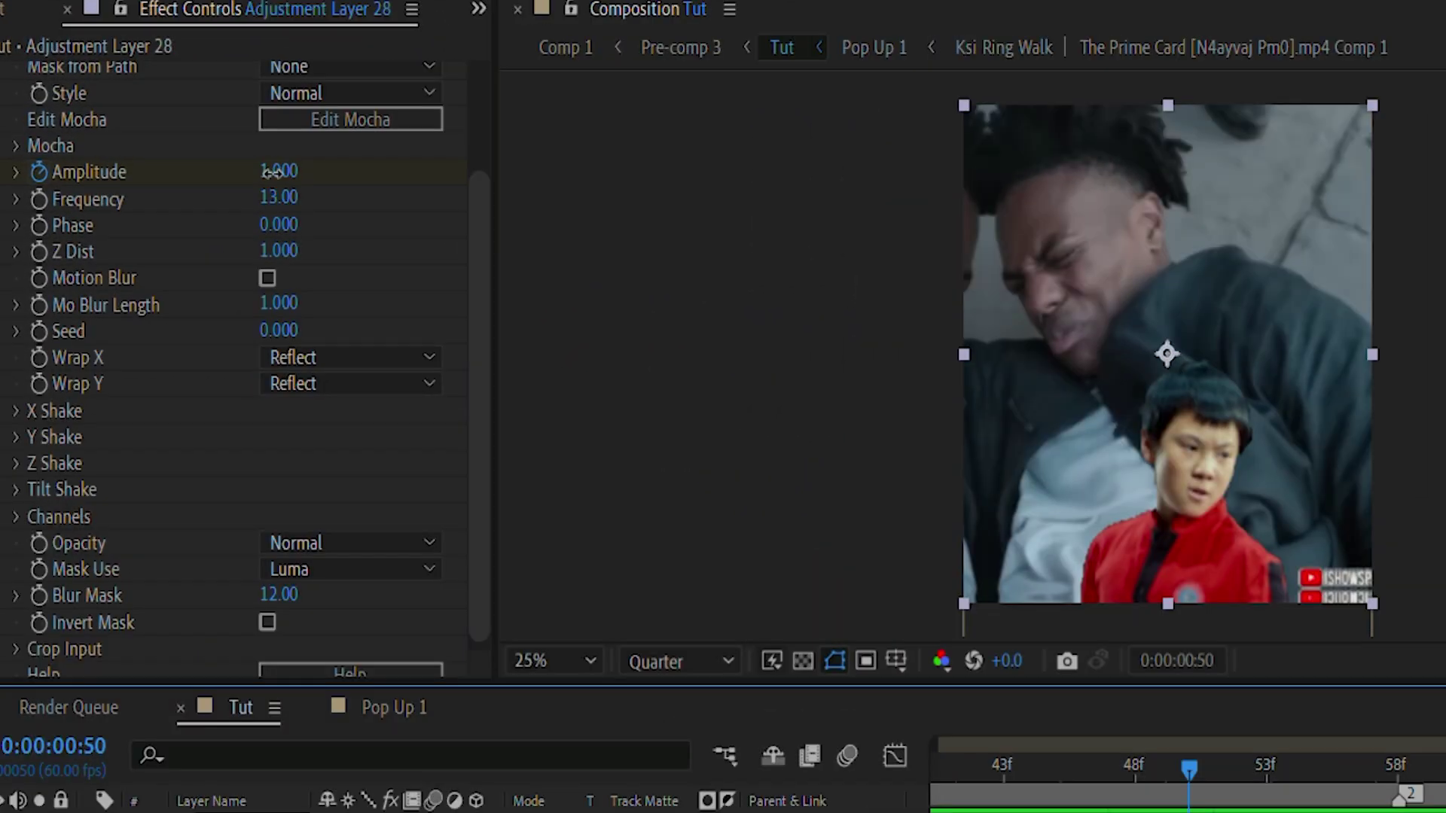
pyautogui.moveTo(194, 166); pyautogui.dragTo(144, 165)
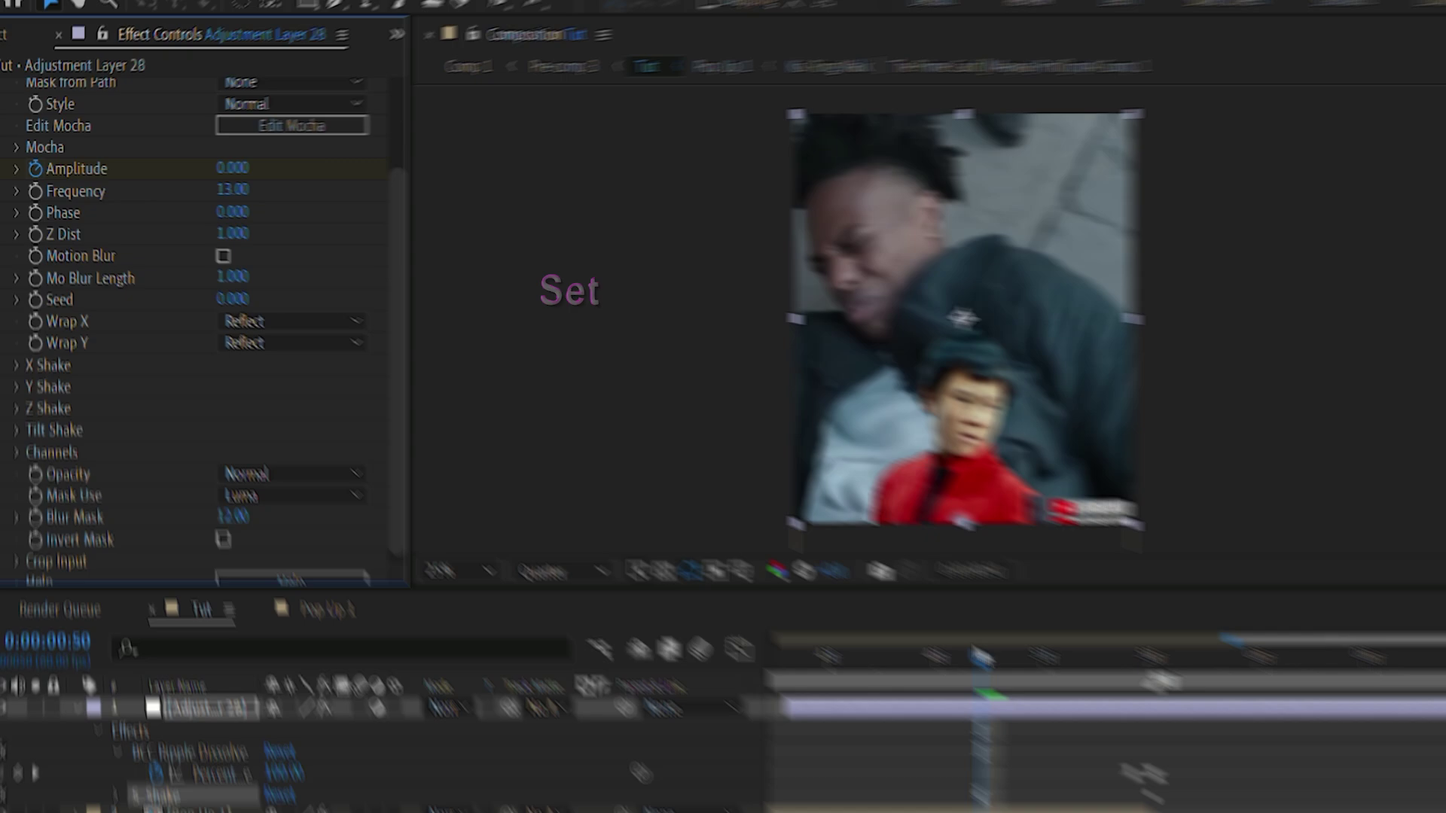
# Keyframe S_Shake's Amplitude at 0 at 0:00:01:08, after the transition.
pyautogui.moveTo(979, 659); pyautogui.dragTo(1307, 683)
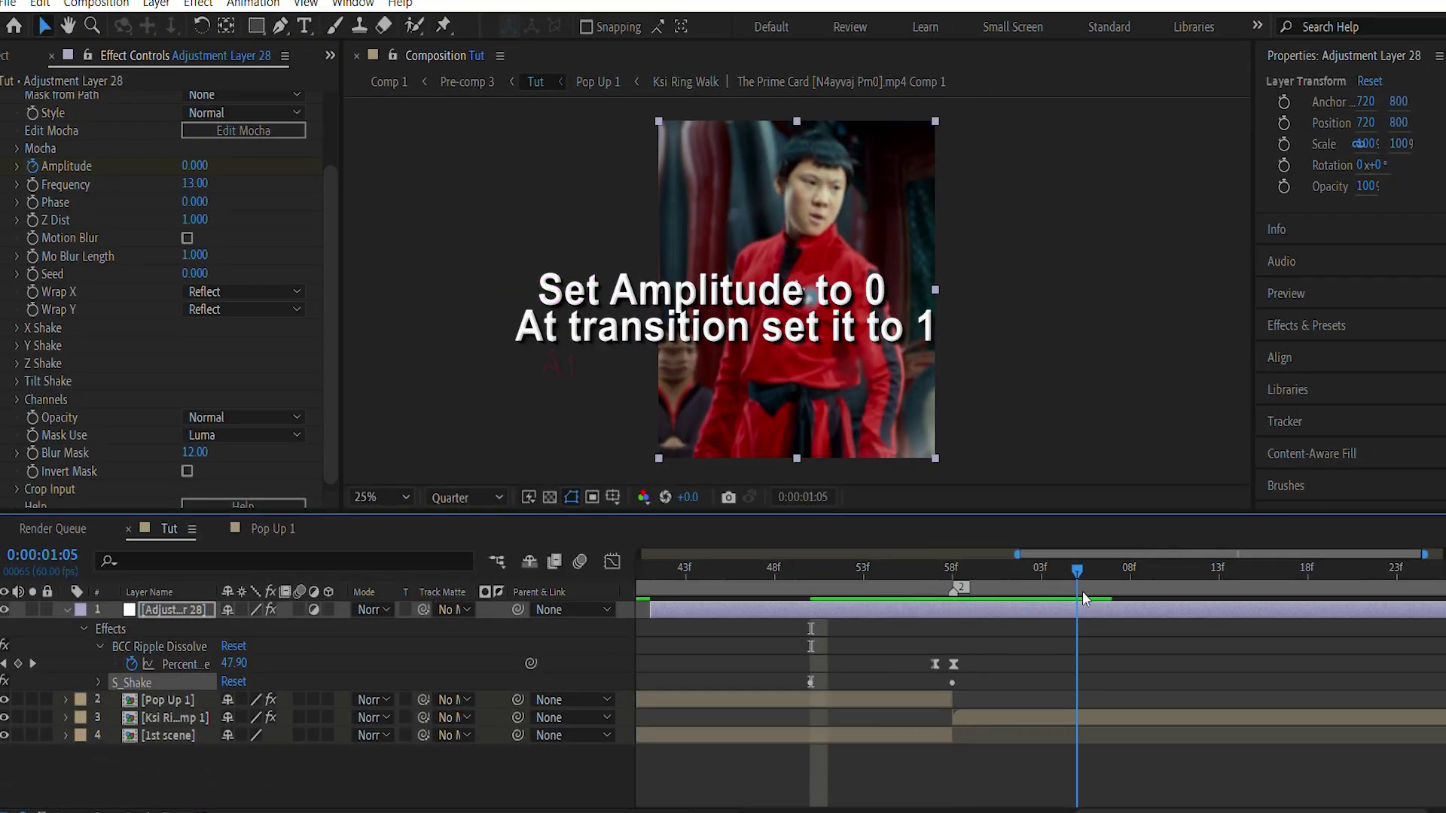
pyautogui.moveTo(1082, 594); pyautogui.dragTo(1128, 592)
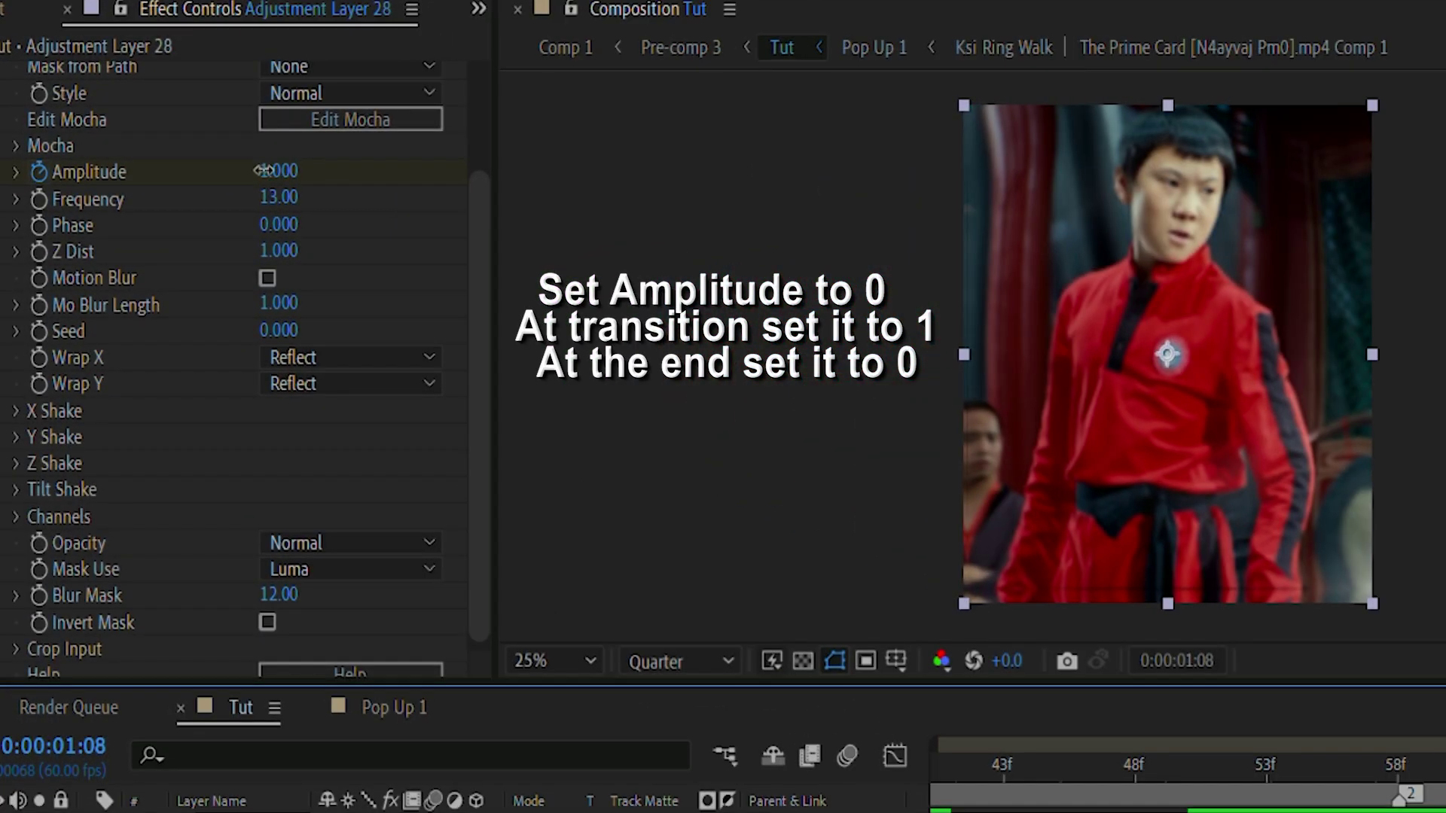
pyautogui.click(278, 171)
pyautogui.write('0')
pyautogui.press('Return')
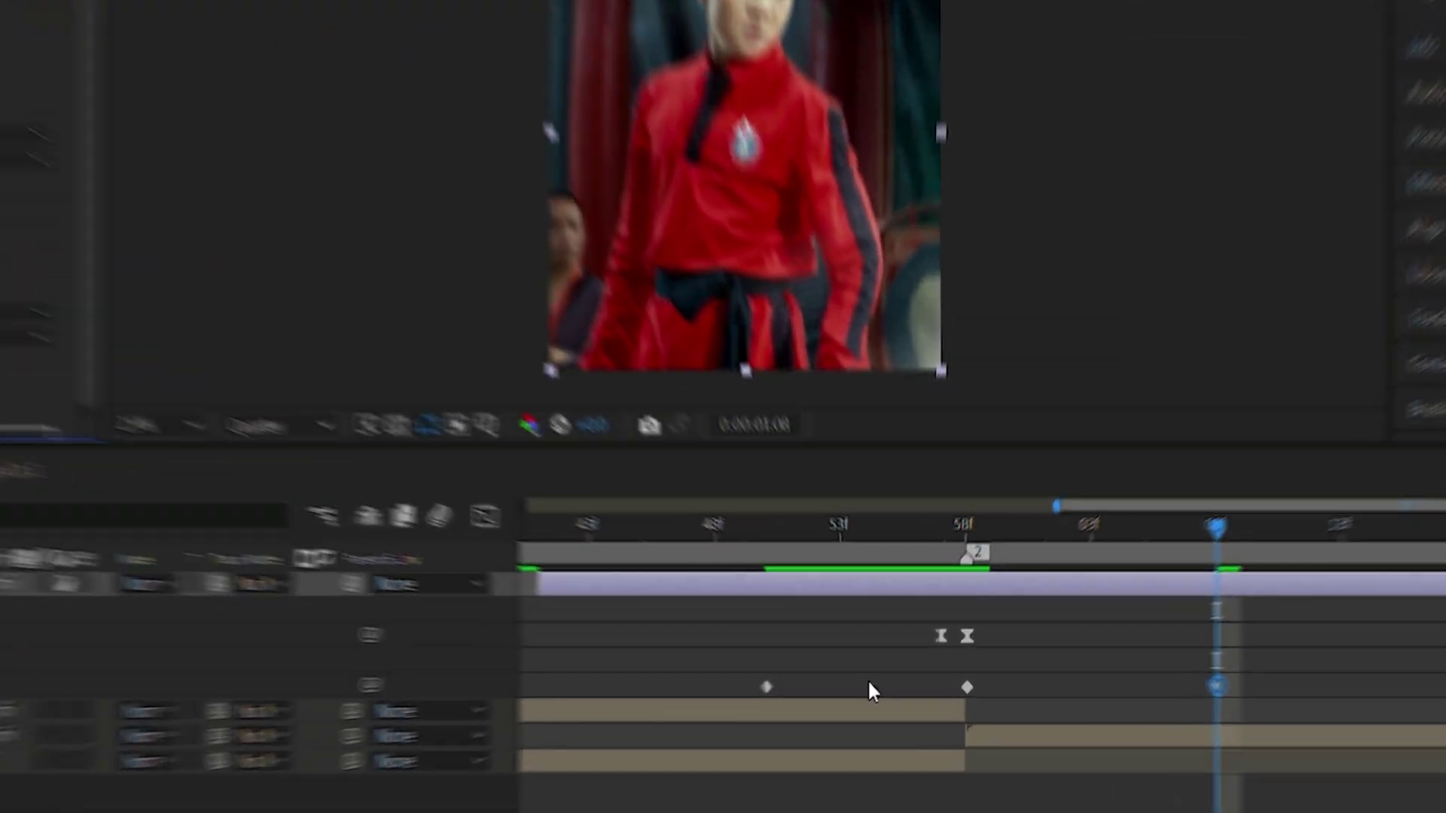
# Ease the three Amplitude keyframes and shape their Graph Editor curve into a sharp peak at the second marker.
pyautogui.moveTo(789, 672); pyautogui.dragTo(1130, 700)
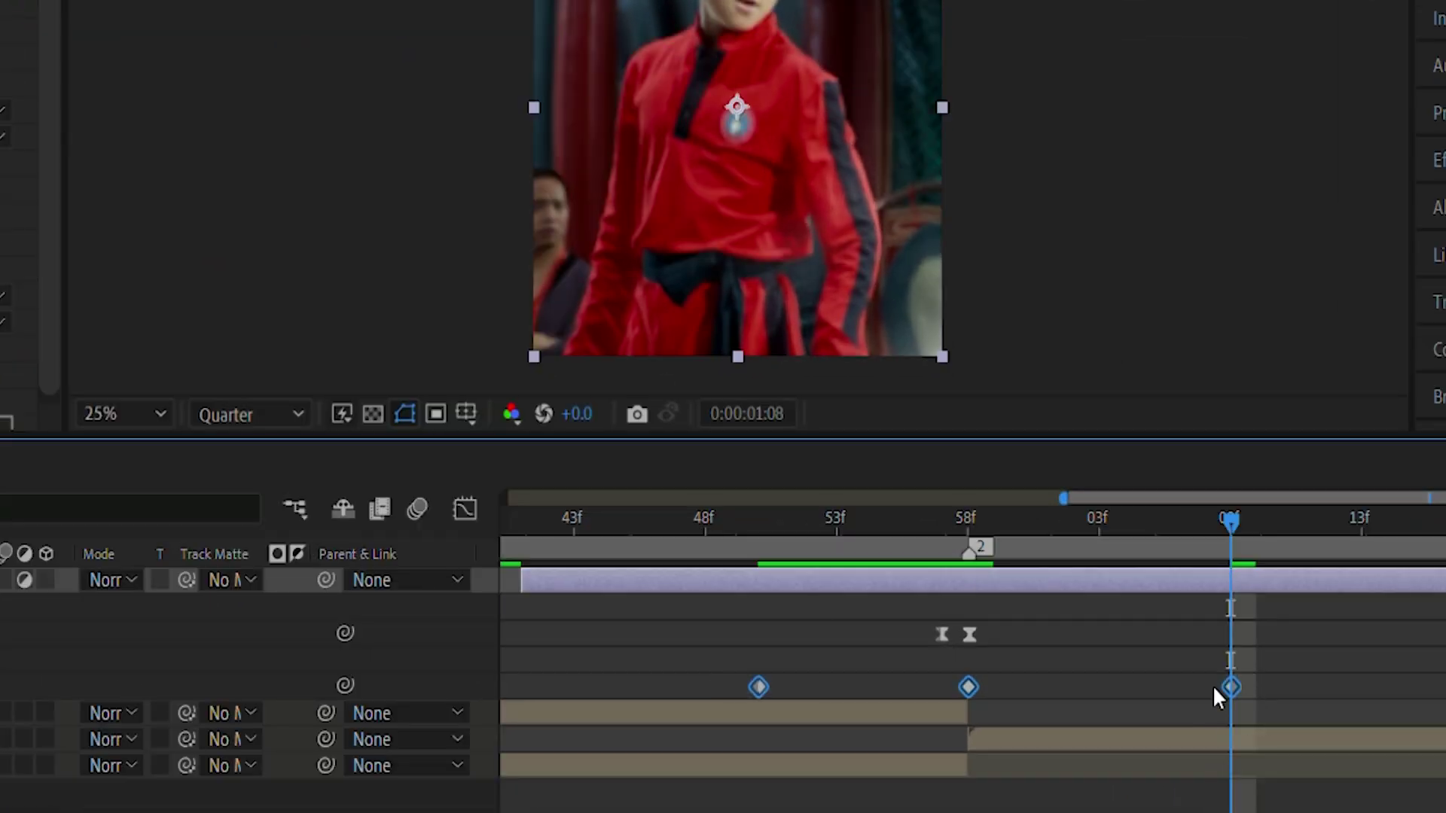
pyautogui.click(472, 523)
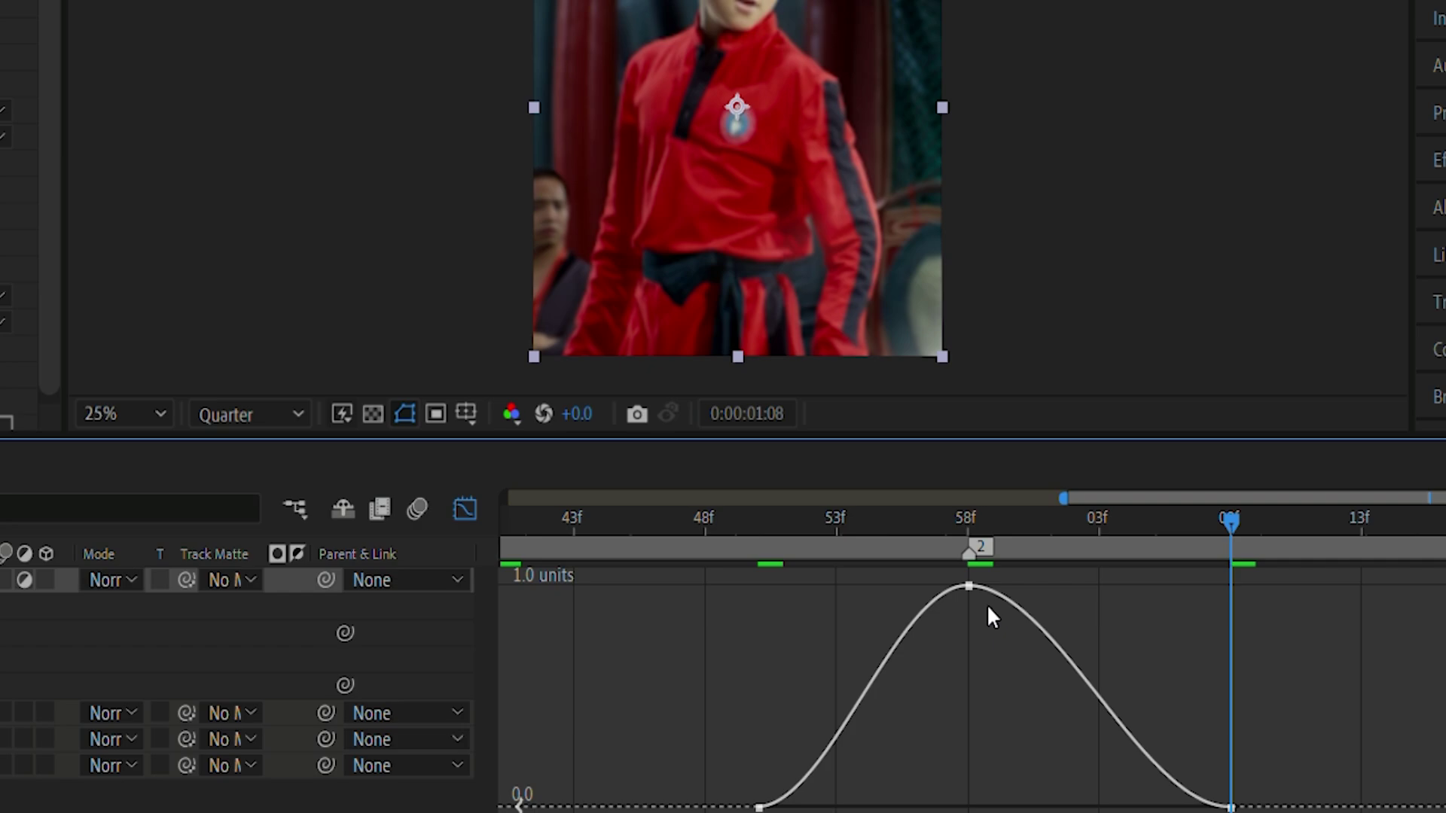
pyautogui.click(969, 586)
pyautogui.moveTo(908, 589); pyautogui.dragTo(955, 672)
pyautogui.click(969, 587)
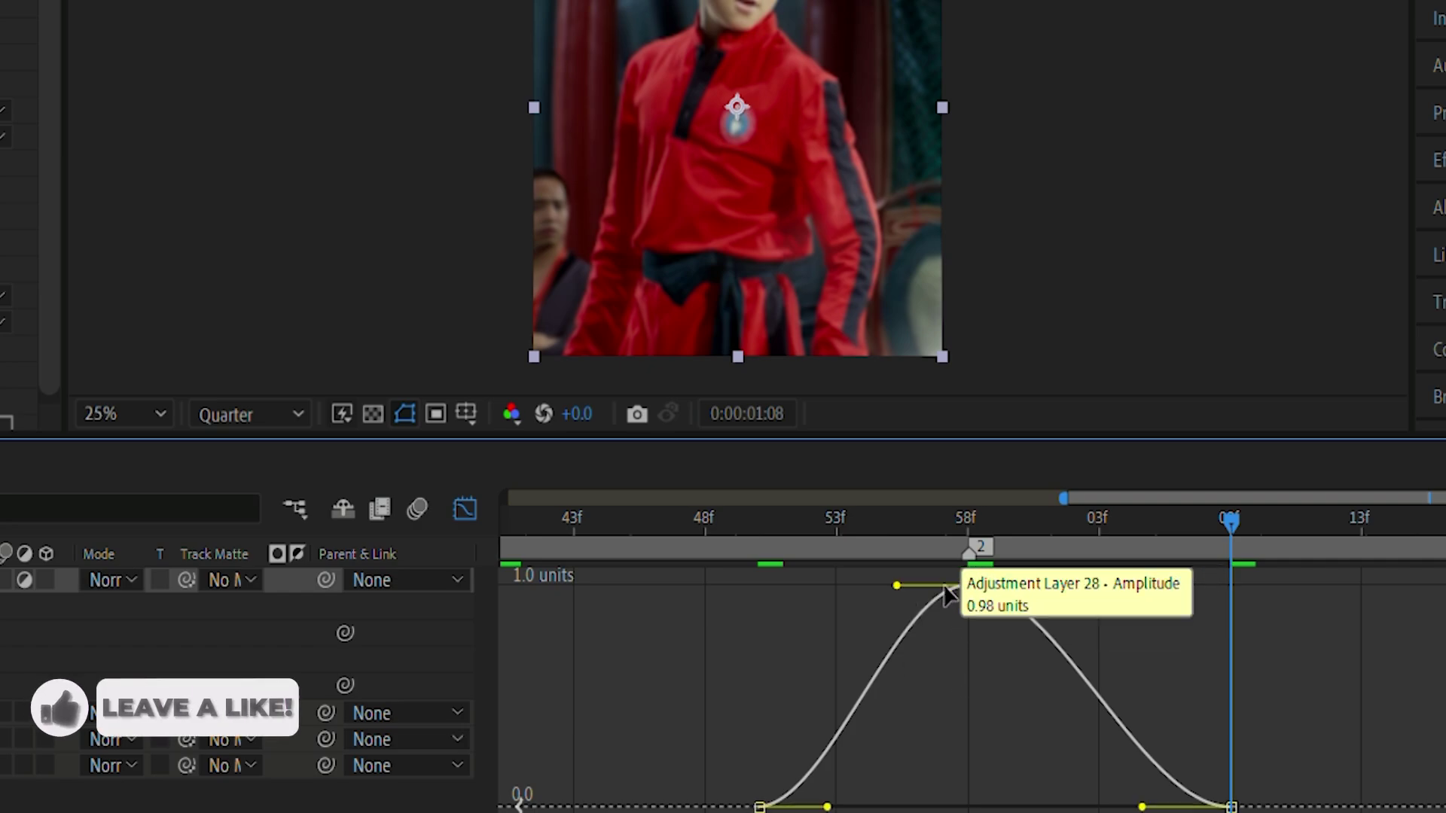
pyautogui.moveTo(897, 584); pyautogui.dragTo(974, 707)
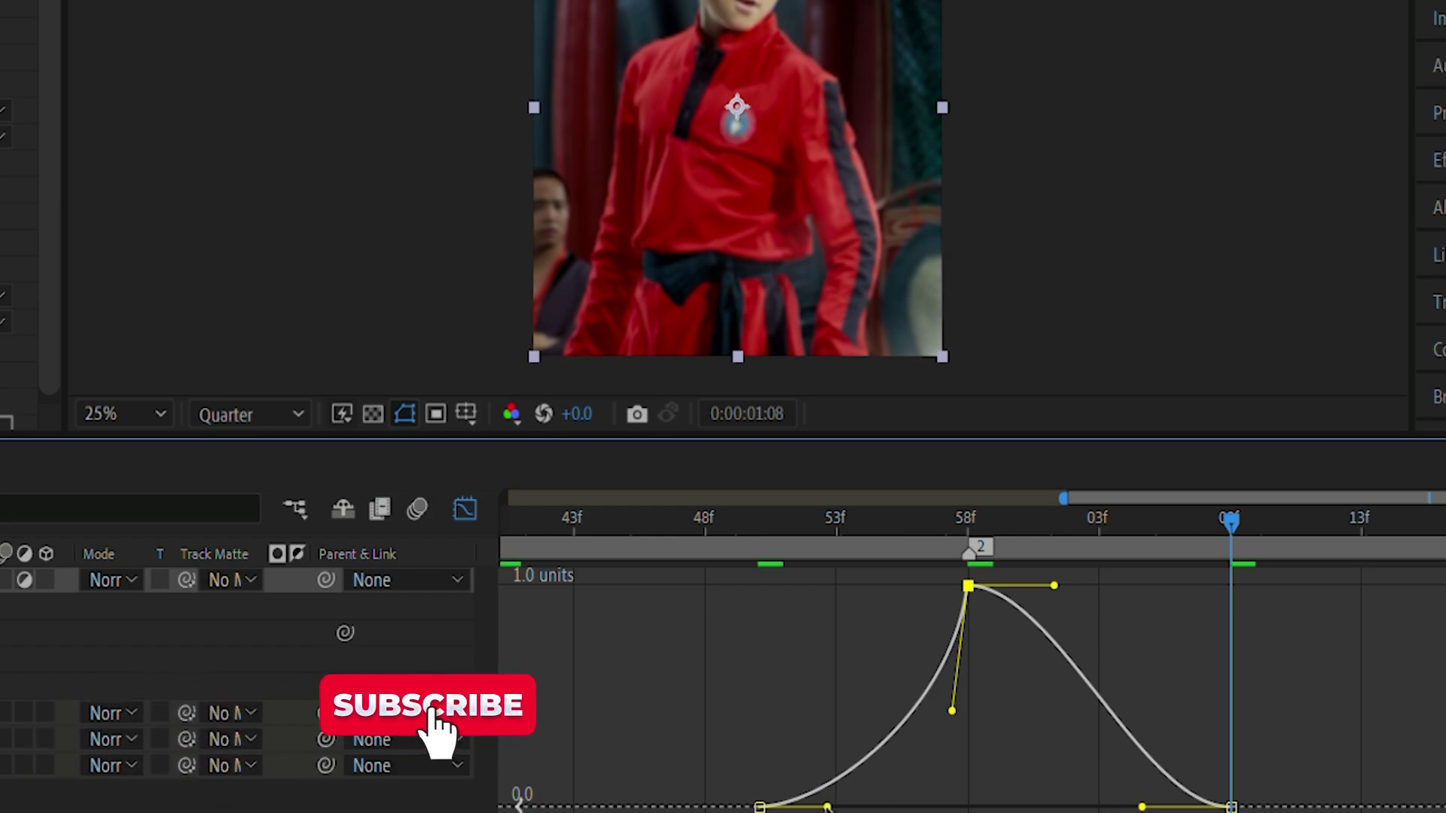
pyautogui.moveTo(827, 807); pyautogui.dragTo(900, 790)
pyautogui.moveTo(1054, 586); pyautogui.dragTo(983, 700)
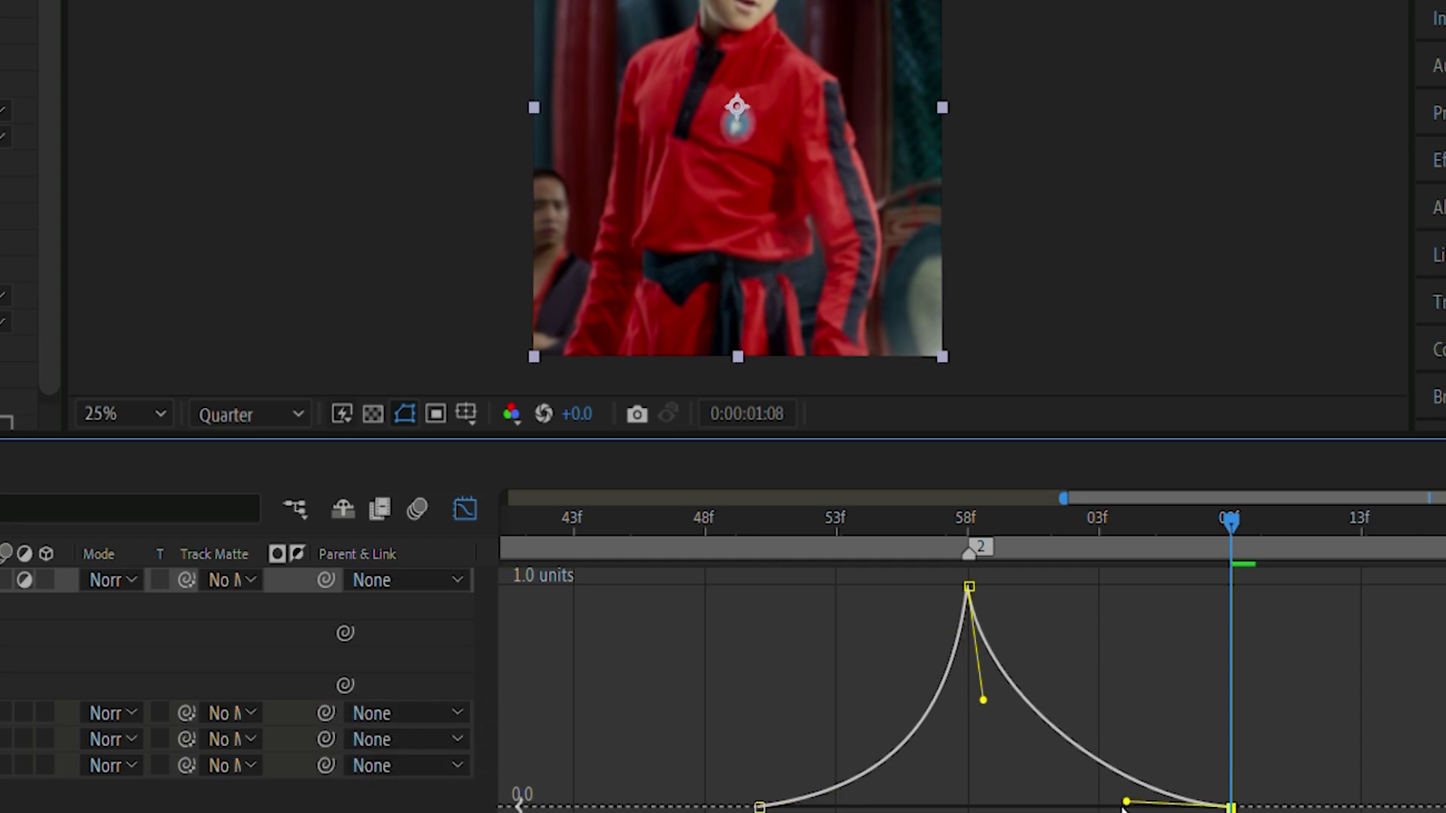
pyautogui.moveTo(1122, 808); pyautogui.dragTo(1088, 807)
# Close the Graph Editor and preview the whole transition from the first marker.
pyautogui.moveTo(1131, 526); pyautogui.dragTo(573, 521)
pyautogui.click(463, 509)
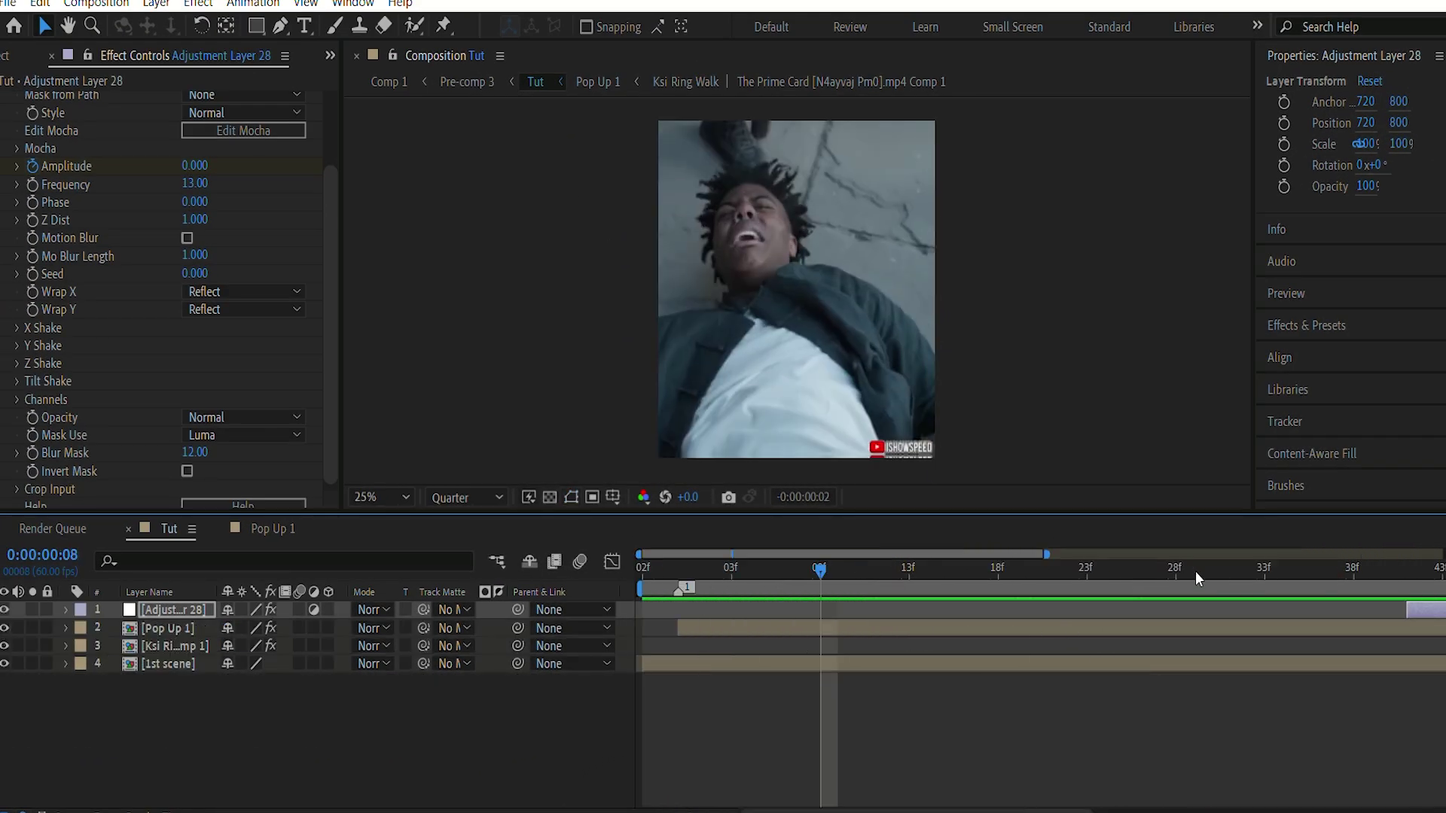
pyautogui.moveTo(1069, 574); pyautogui.dragTo(693, 582)
pyautogui.press('-')
pyautogui.press('space')
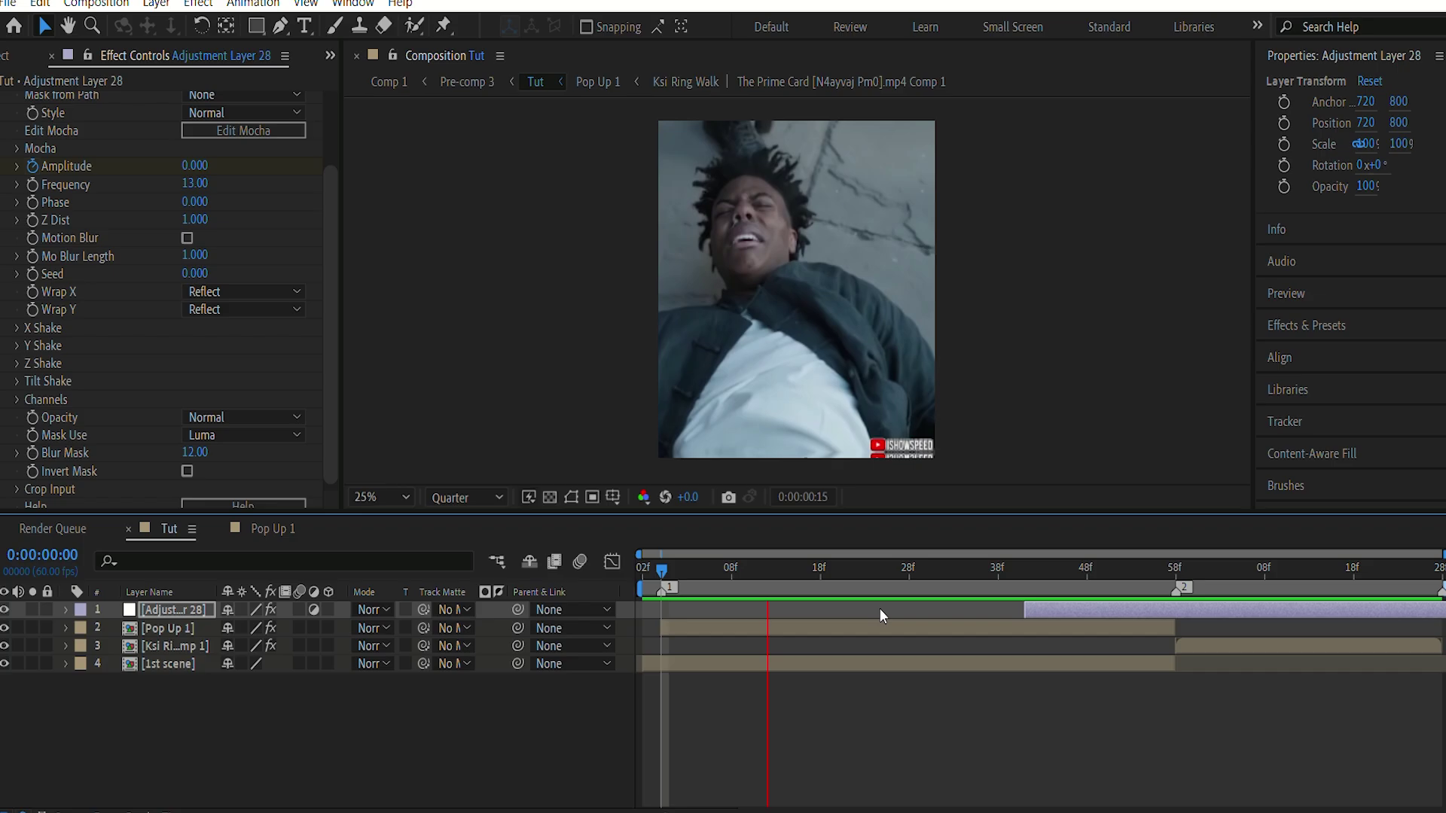